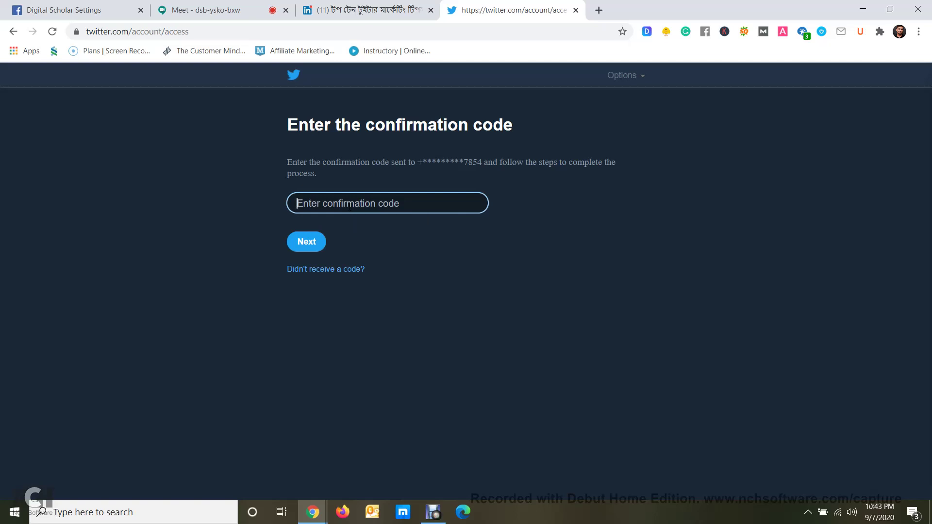
Open a new browser tab and launch Twitter from the Google new-tab shortcuts
{"action": "key", "text": "ctrl+t"}
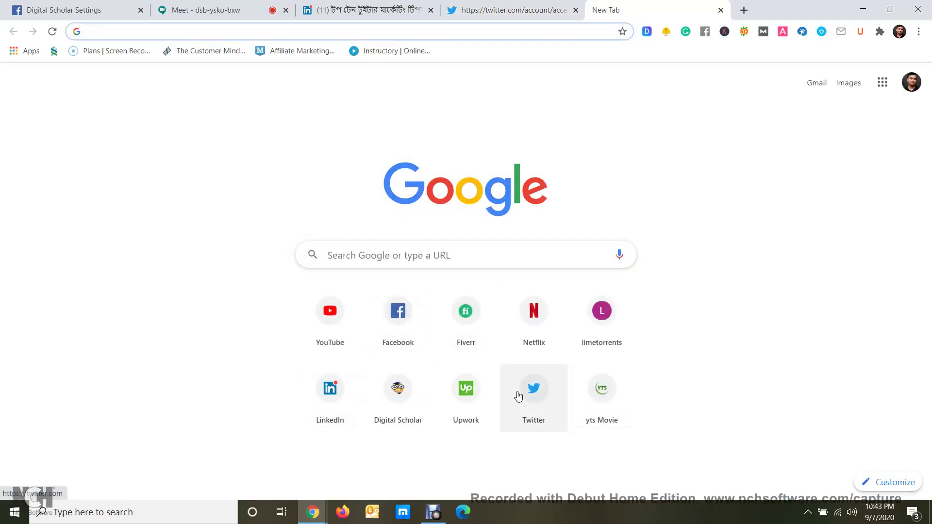
{"action": "left_click", "coordinate": [520, 394]}
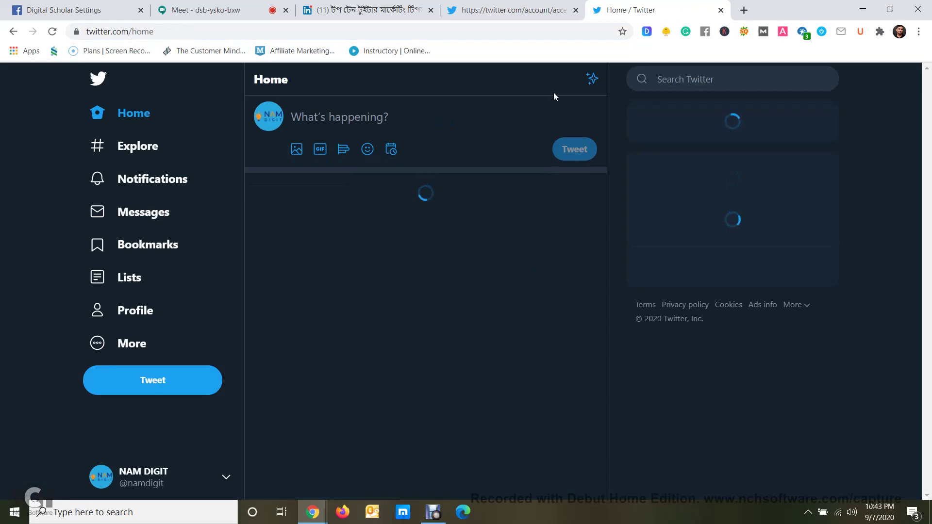
Start adding an existing Twitter account and fill in its saved login credentials
{"action": "left_click", "coordinate": [374, 122]}
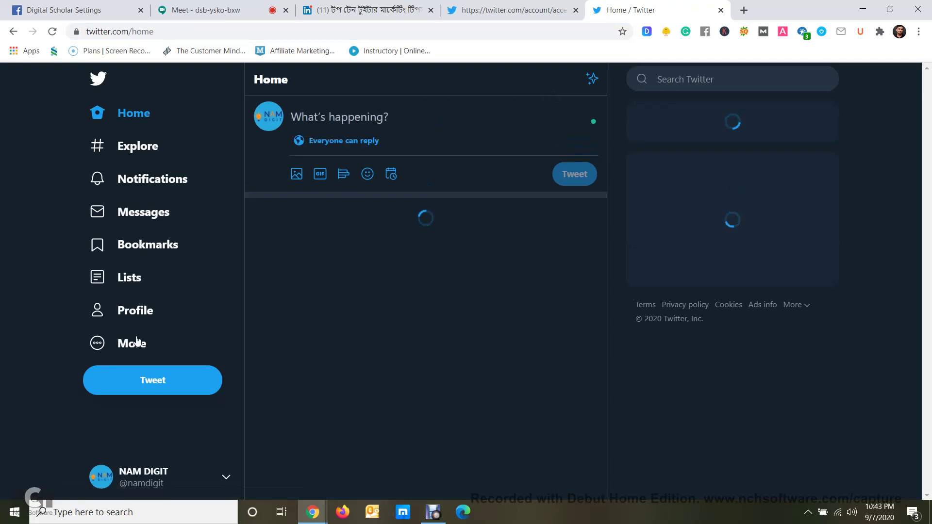
{"action": "left_click", "coordinate": [157, 475]}
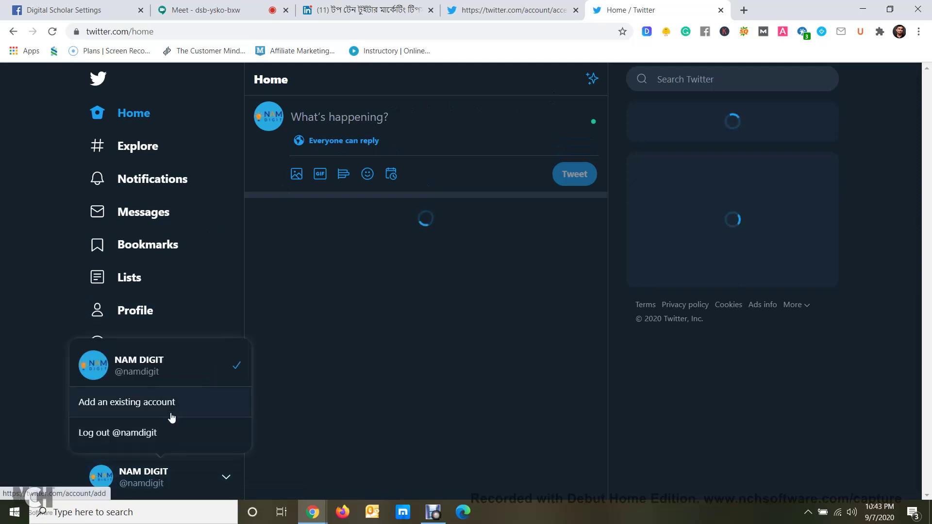
{"action": "left_click", "coordinate": [165, 407]}
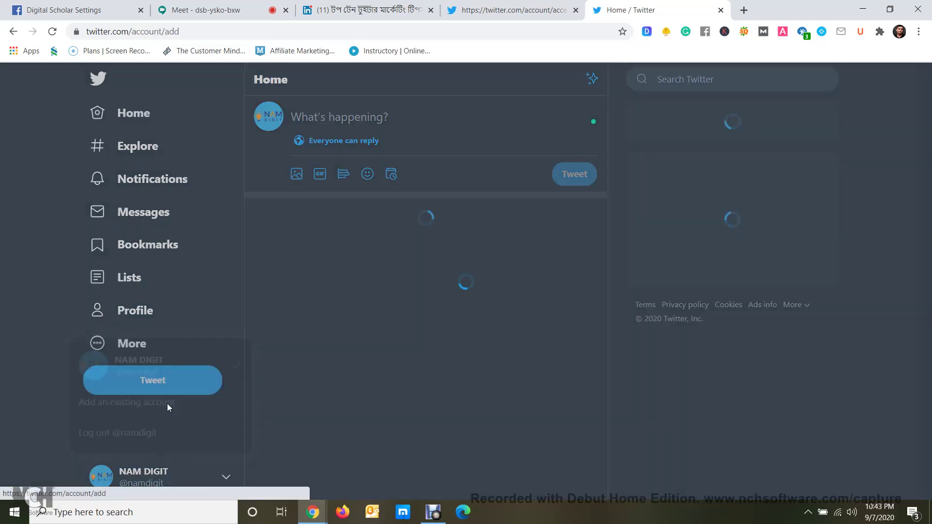
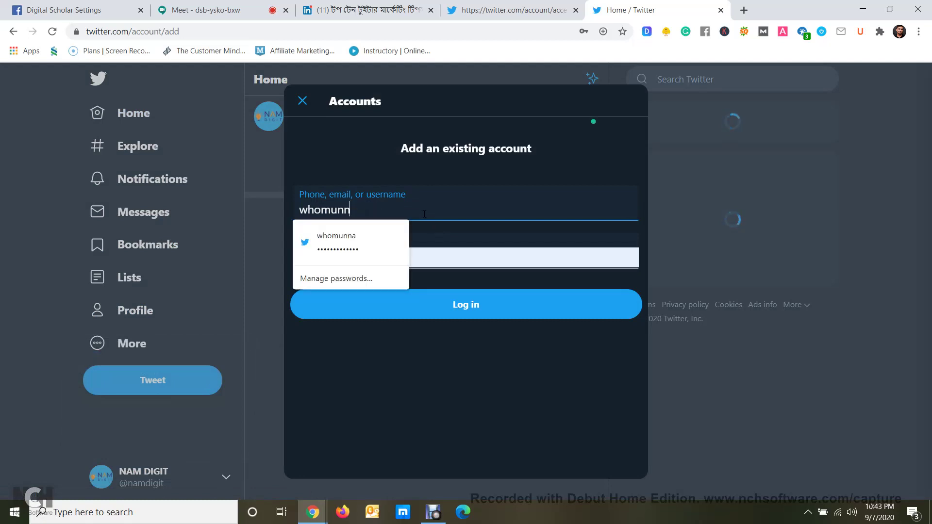
{"action": "left_click", "coordinate": [375, 249]}
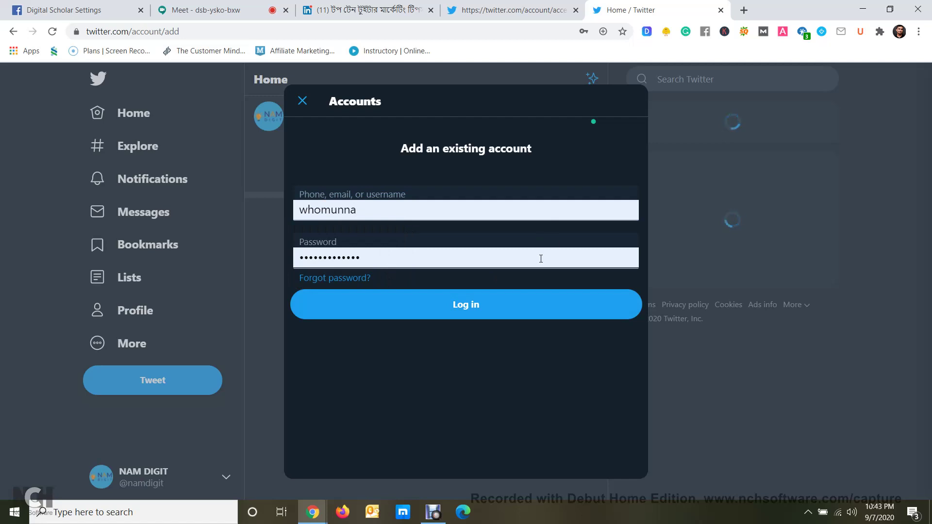
Submit the login for the added account and close the confirmation-code tab
{"action": "left_click", "coordinate": [499, 310]}
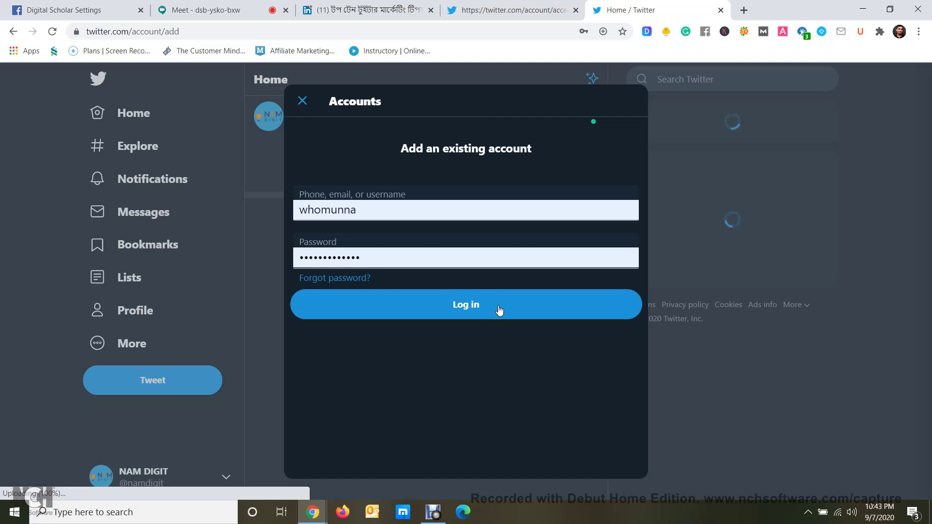
{"action": "left_click", "coordinate": [499, 310]}
{"action": "left_click", "coordinate": [546, 16]}
{"action": "left_click", "coordinate": [576, 11]}
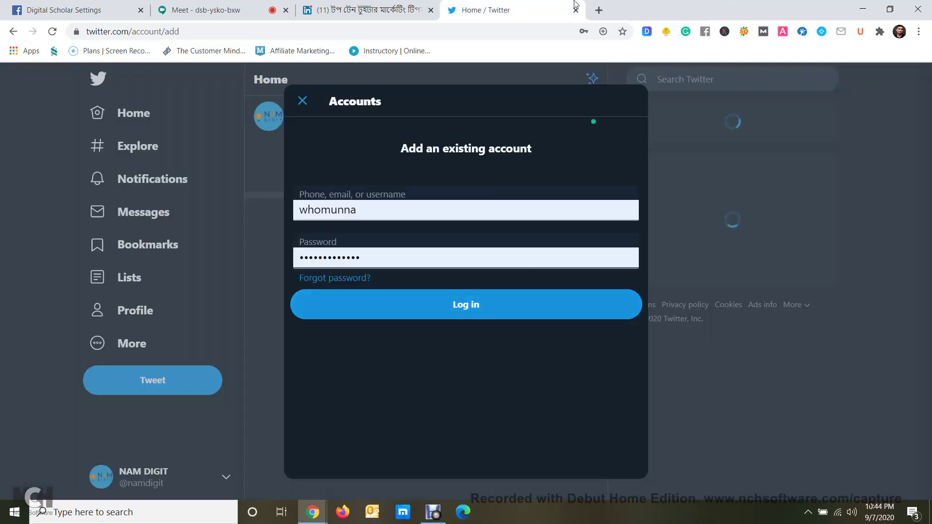
Load twitter.com in a new tab, close the old Twitter and Digital Scholar Settings tabs, return to LinkedIn
{"action": "key", "text": "ctrl+t"}
{"action": "type", "text": "twitter.com"}
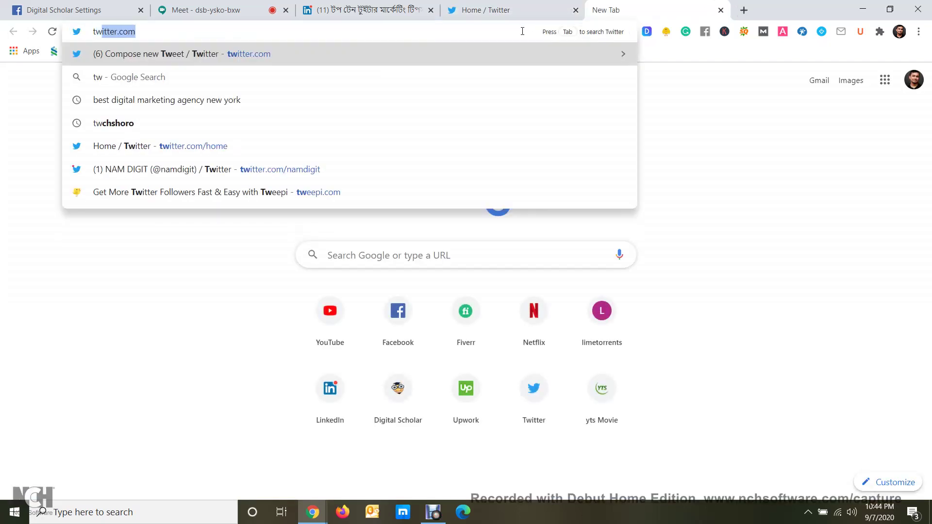
{"action": "key", "text": "Return"}
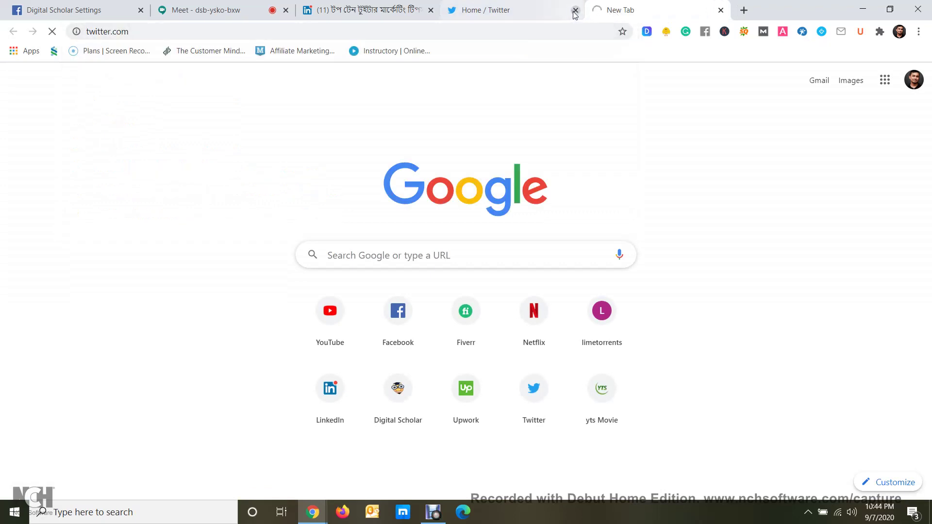
{"action": "left_click", "coordinate": [576, 10]}
{"action": "left_click", "coordinate": [141, 10]}
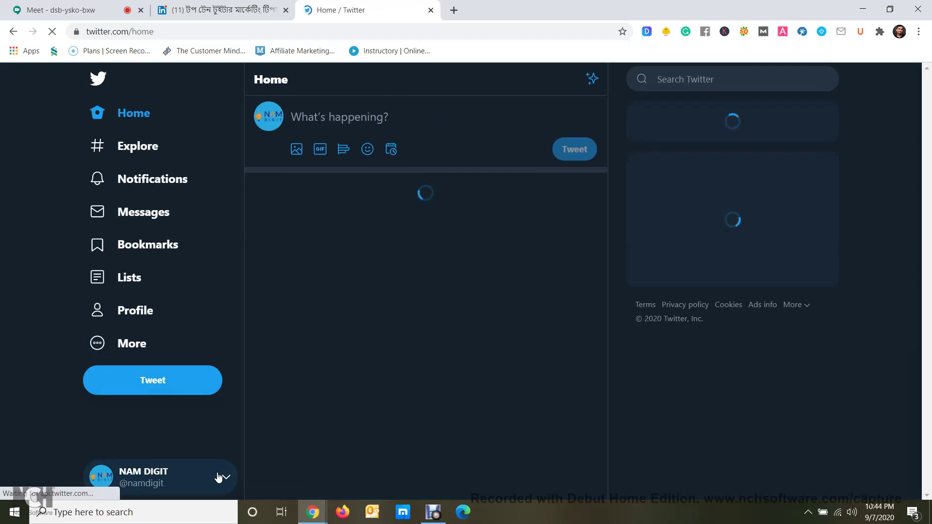
{"action": "left_click", "coordinate": [231, 11]}
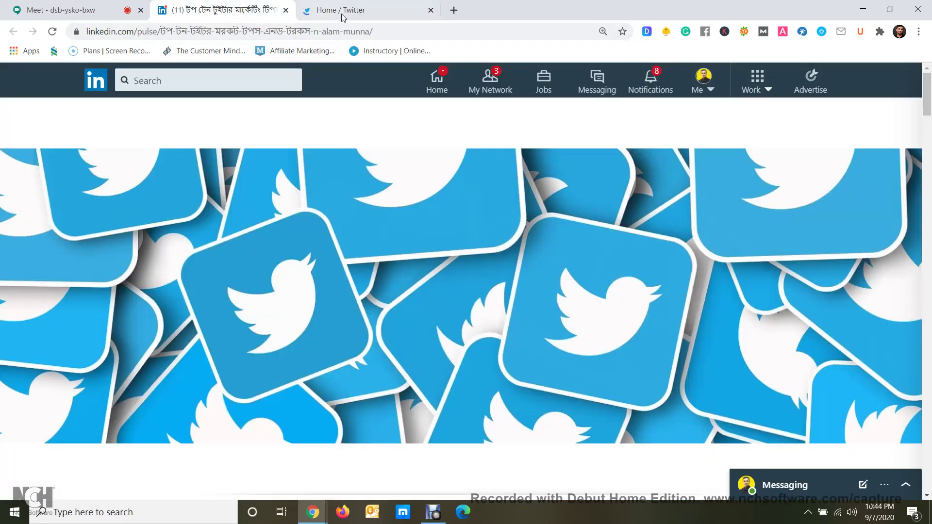
Scroll the LinkedIn article to its intro paragraph, then go to Twitter's confirmation-code page
{"action": "left_click", "coordinate": [343, 15]}
{"action": "left_click", "coordinate": [235, 11]}
{"action": "scroll", "coordinate": [339, 167], "scroll_direction": "down", "scroll_amount": 6}
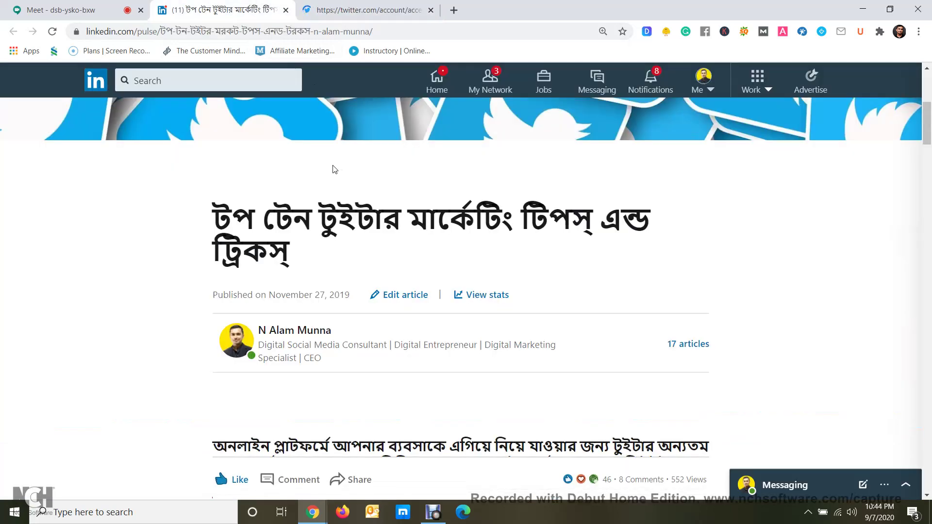
{"action": "scroll", "coordinate": [334, 169], "scroll_direction": "down", "scroll_amount": 4}
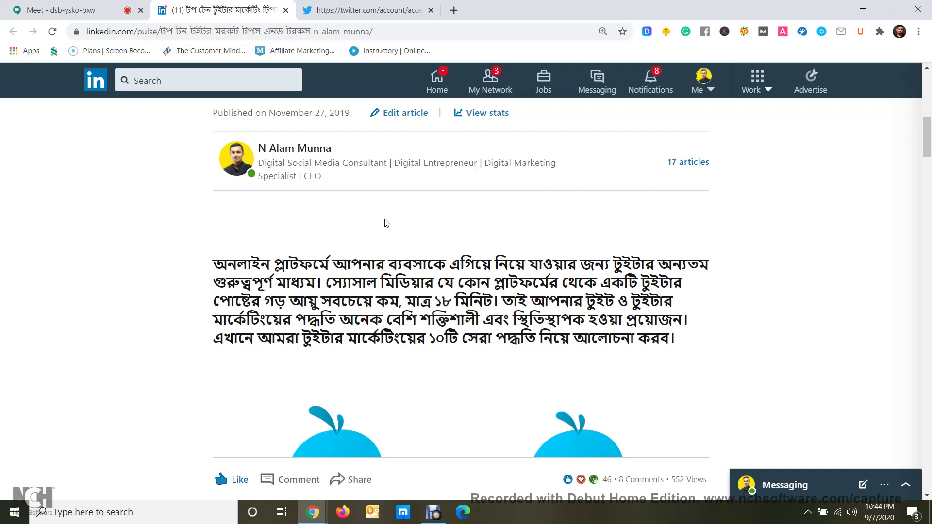
{"action": "scroll", "coordinate": [387, 223], "scroll_direction": "down", "scroll_amount": 1}
{"action": "key", "text": "ctrl+Tab"}
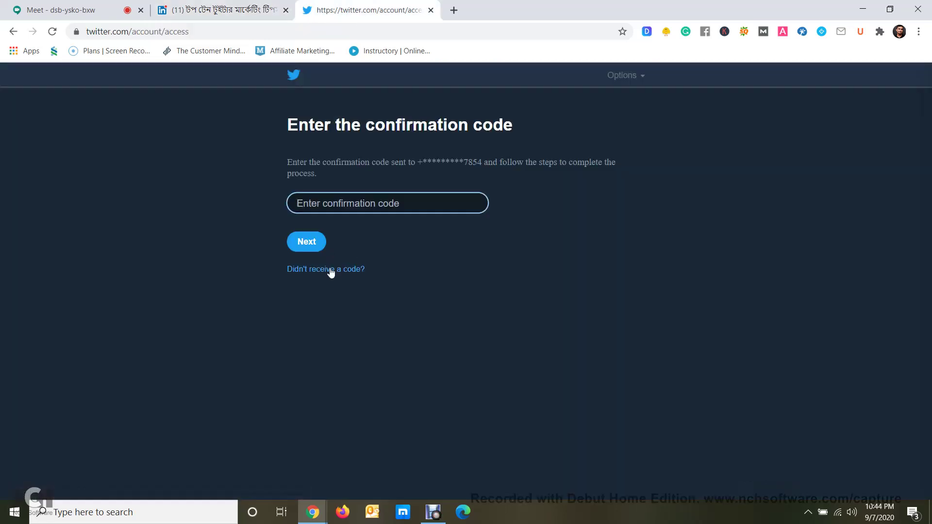
Log out of the Twitter confirmation-code screen
{"action": "left_click", "coordinate": [640, 76]}
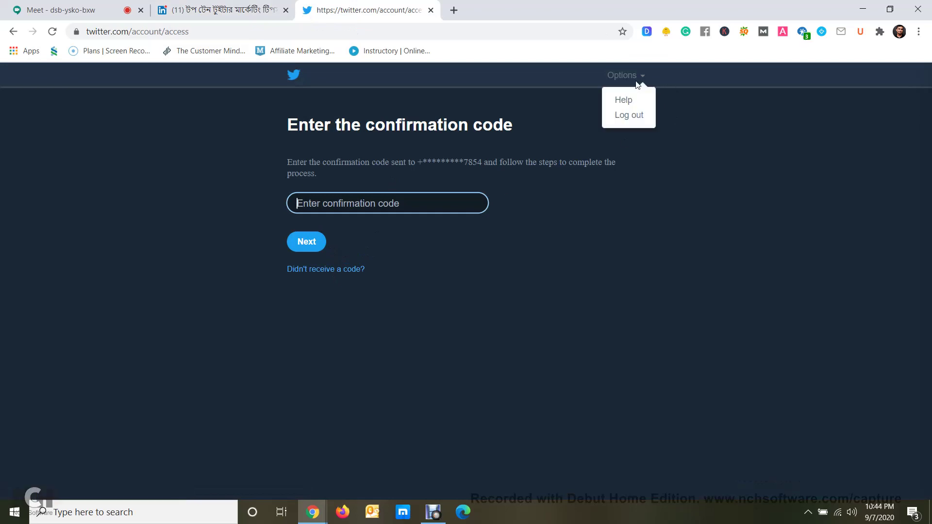
{"action": "left_click", "coordinate": [629, 115]}
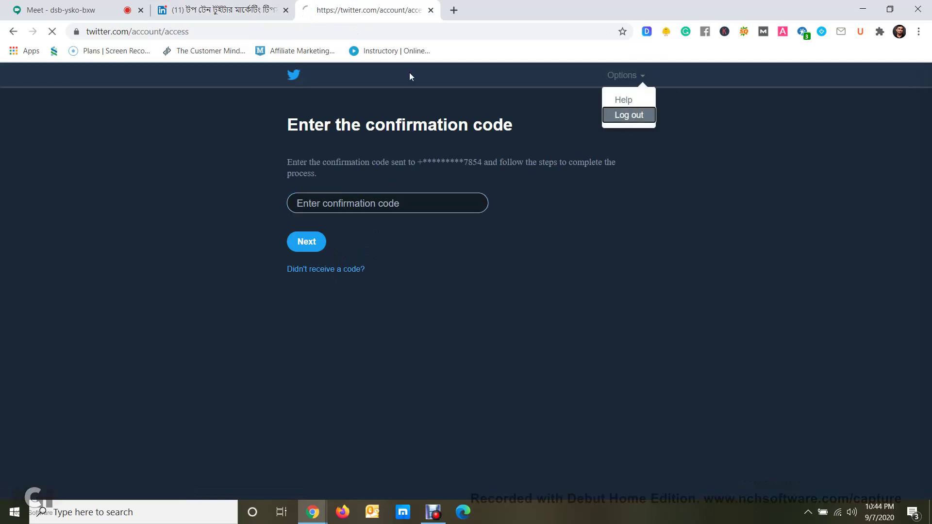
{"action": "left_click", "coordinate": [214, 6]}
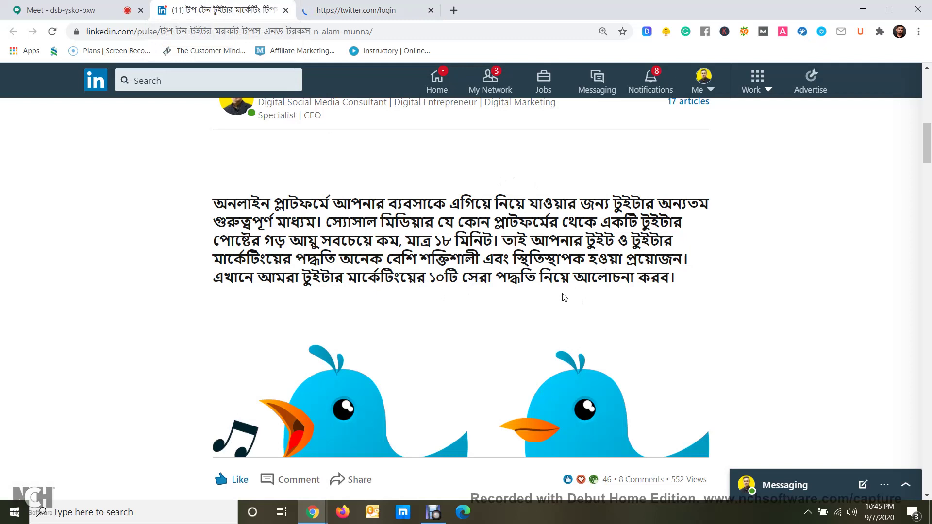
Log back in to Twitter with the saved credentials, then return to the LinkedIn article
{"action": "left_click", "coordinate": [374, 16]}
{"action": "left_click", "coordinate": [471, 117]}
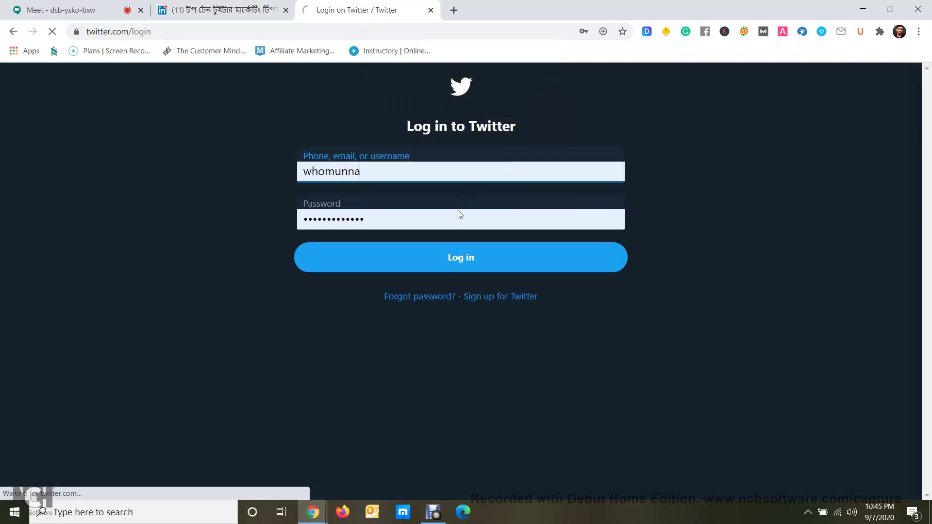
{"action": "left_click", "coordinate": [456, 258]}
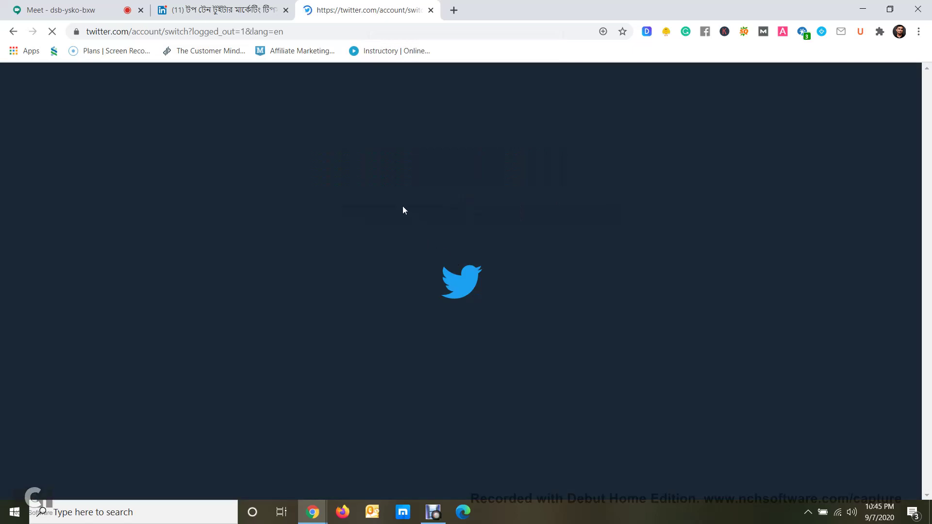
{"action": "left_click", "coordinate": [199, 4]}
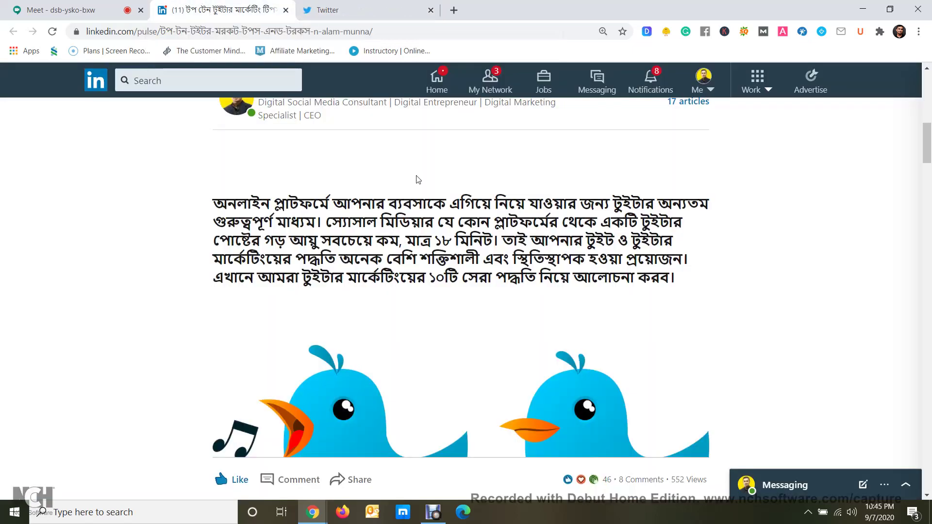
Read the LinkedIn article through tips 1 and 2, then return to the signed-in Twitter tab
{"action": "scroll", "coordinate": [416, 181], "scroll_direction": "down", "scroll_amount": 5}
{"action": "scroll", "coordinate": [415, 178], "scroll_direction": "down", "scroll_amount": 3}
{"action": "scroll", "coordinate": [416, 182], "scroll_direction": "up", "scroll_amount": 9}
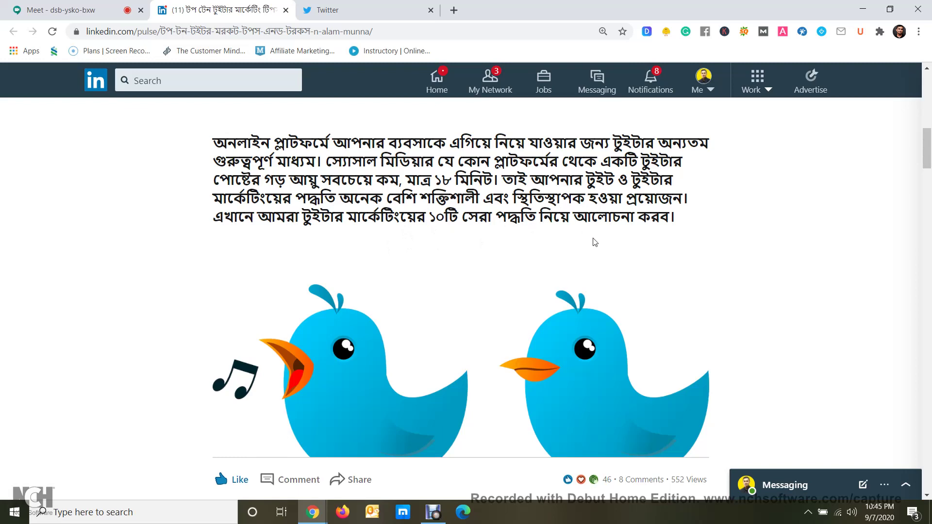
{"action": "scroll", "coordinate": [593, 242], "scroll_direction": "down", "scroll_amount": 6}
{"action": "scroll", "coordinate": [582, 235], "scroll_direction": "down", "scroll_amount": 2}
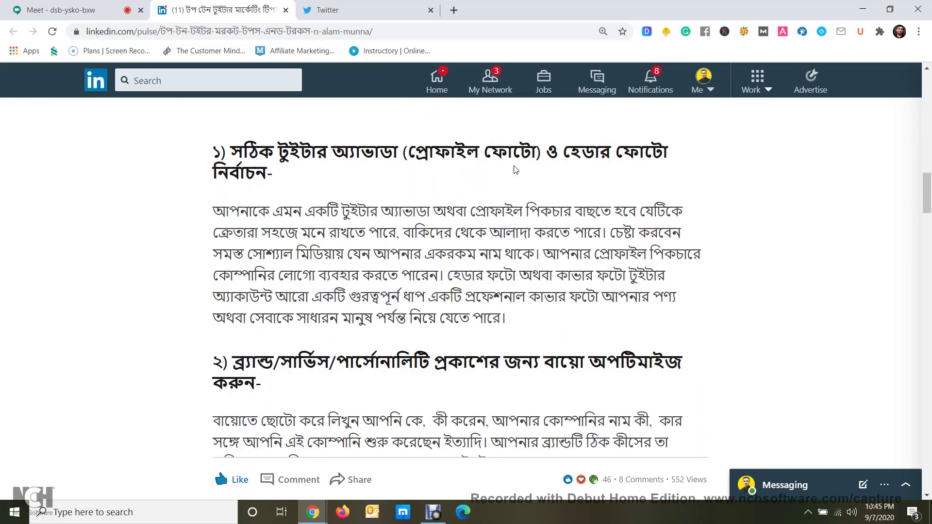
{"action": "left_click_drag", "start_coordinate": [272, 175], "coordinate": [228, 151]}
{"action": "scroll", "coordinate": [242, 233], "scroll_direction": "down", "scroll_amount": 2}
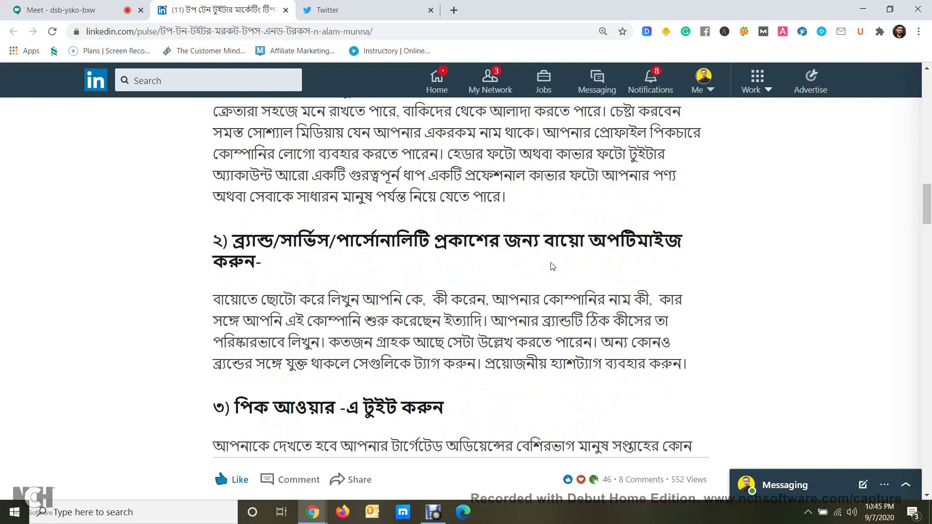
{"action": "left_click", "coordinate": [368, 5]}
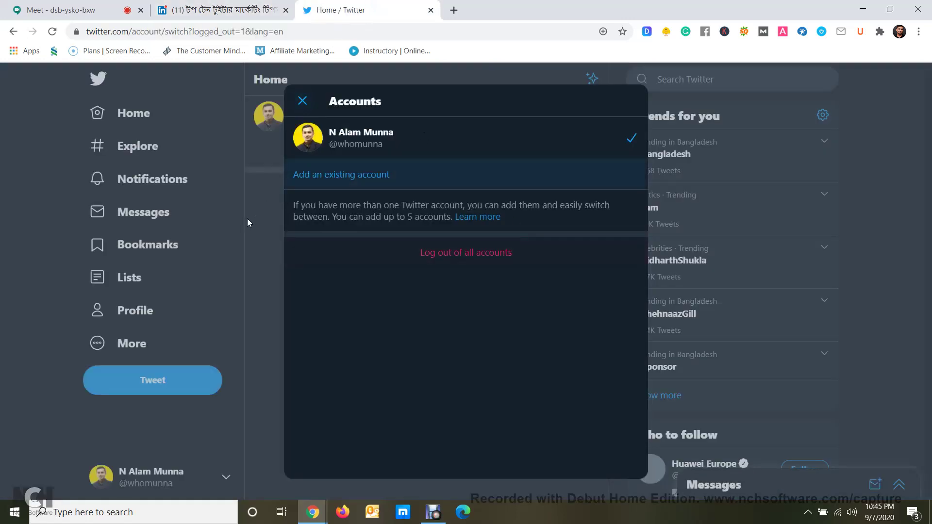
Close the Accounts panel, open your Twitter profile and select its bio, then read LinkedIn tip 3
{"action": "left_click", "coordinate": [247, 220]}
{"action": "left_click", "coordinate": [140, 316]}
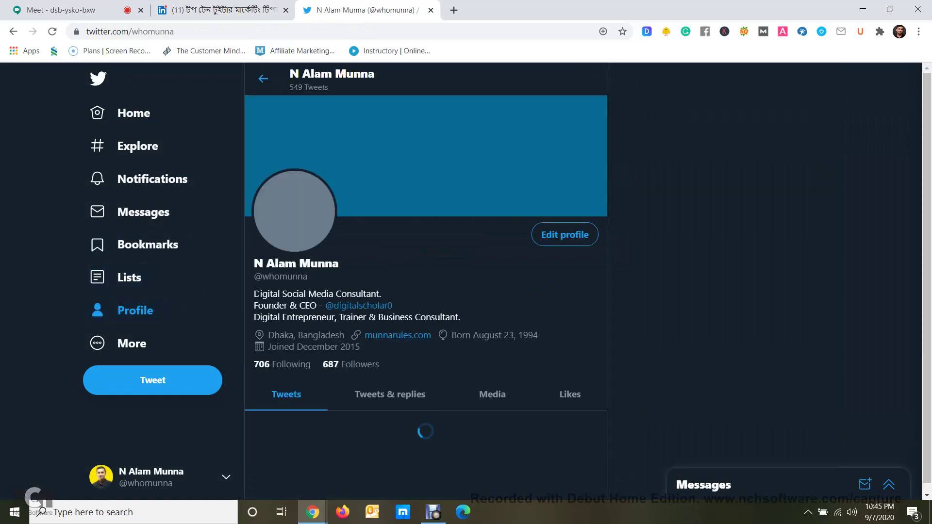
{"action": "left_click_drag", "start_coordinate": [254, 293], "coordinate": [459, 318]}
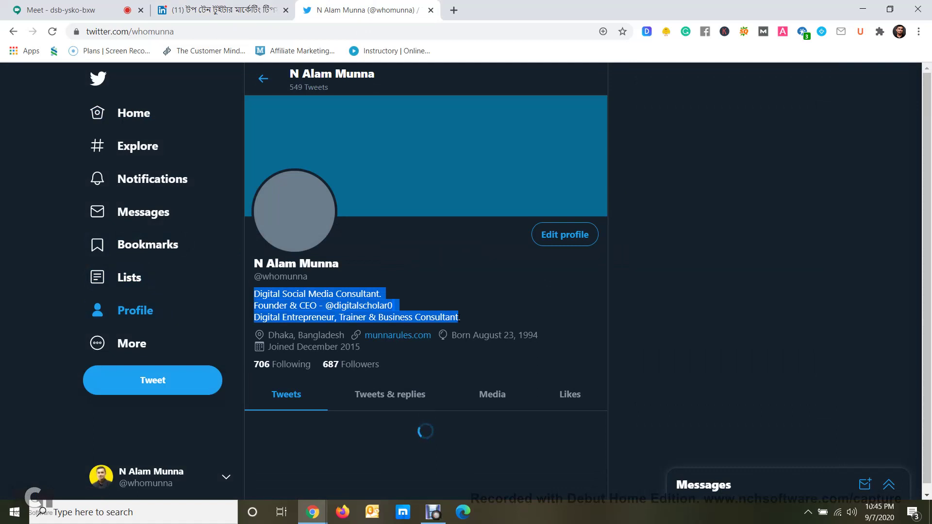
{"action": "left_click", "coordinate": [226, 7]}
{"action": "scroll", "coordinate": [318, 264], "scroll_direction": "down", "scroll_amount": 5}
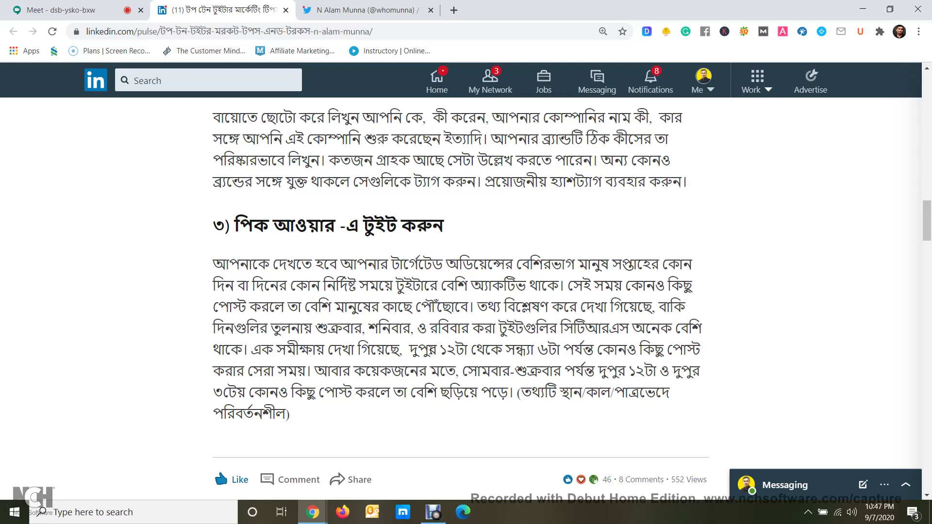
Read the LinkedIn article down to the hashtags tip, then scroll the Twitter profile page
{"action": "scroll", "coordinate": [441, 364], "scroll_direction": "down", "scroll_amount": 1}
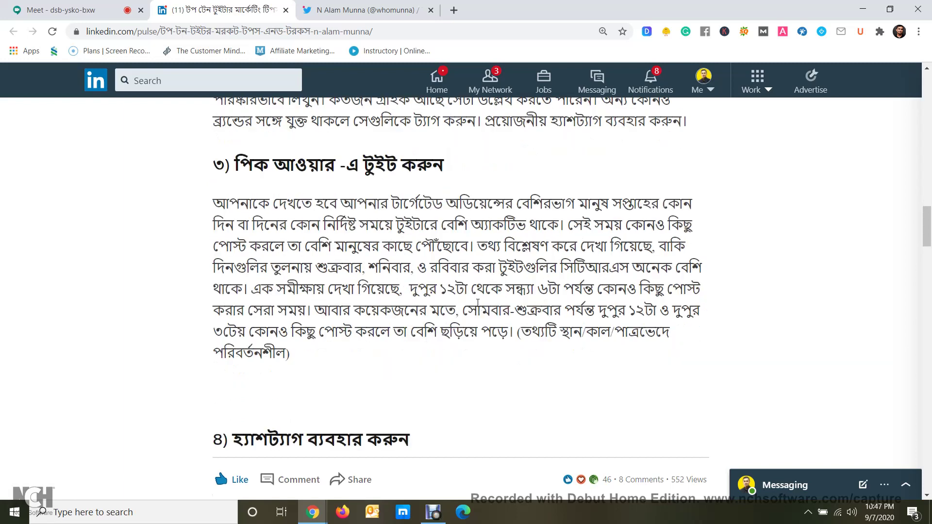
{"action": "scroll", "coordinate": [478, 302], "scroll_direction": "down", "scroll_amount": 2}
{"action": "scroll", "coordinate": [473, 323], "scroll_direction": "down", "scroll_amount": 3}
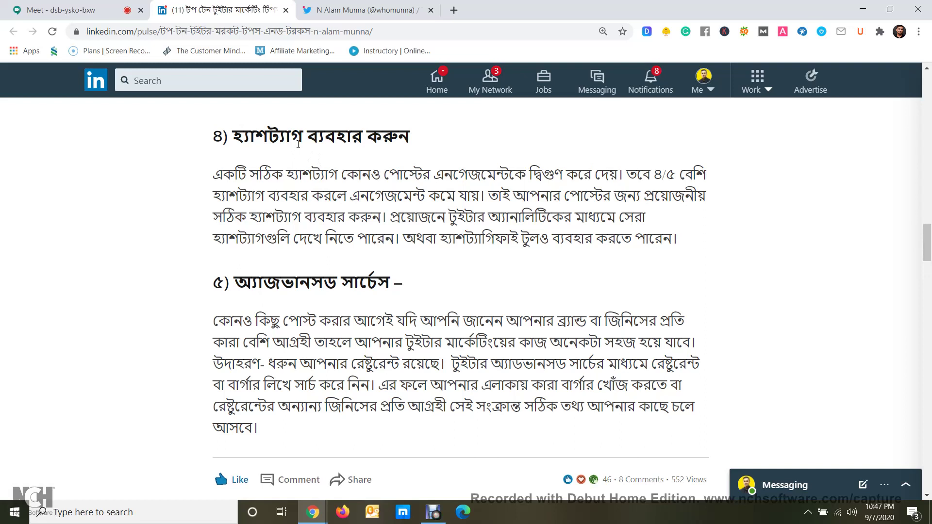
{"action": "left_click", "coordinate": [364, 10]}
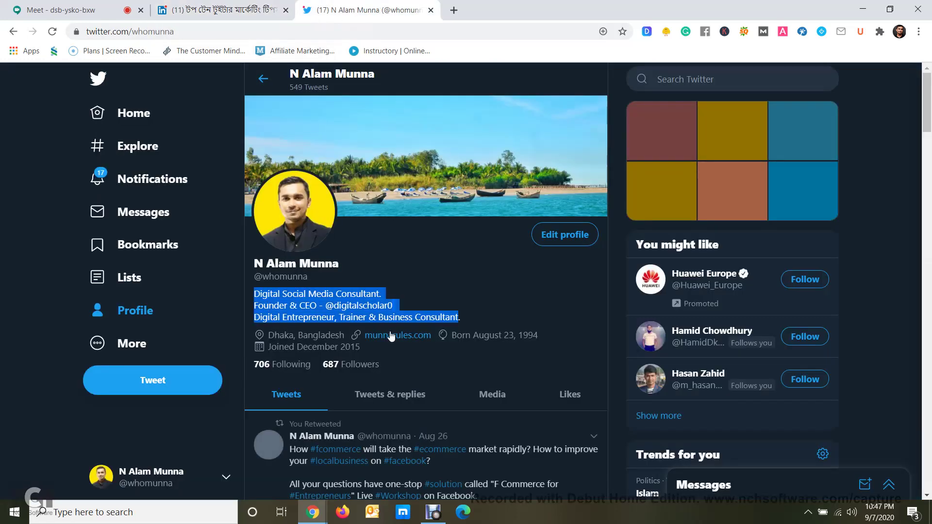
{"action": "scroll", "coordinate": [437, 326], "scroll_direction": "down", "scroll_amount": 5}
{"action": "scroll", "coordinate": [458, 319], "scroll_direction": "up", "scroll_amount": 5}
{"action": "scroll", "coordinate": [388, 291], "scroll_direction": "down", "scroll_amount": 5}
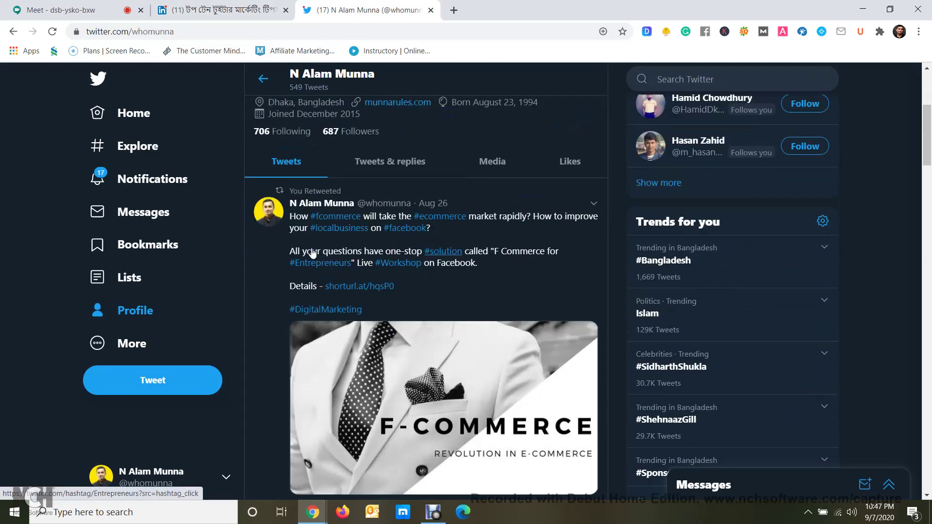
{"action": "scroll", "coordinate": [310, 252], "scroll_direction": "up", "scroll_amount": 5}
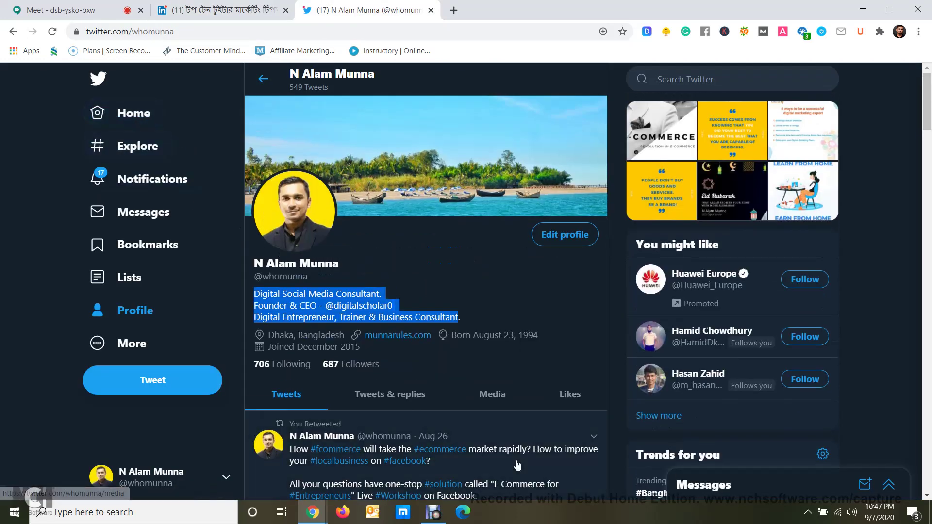
{"action": "scroll", "coordinate": [517, 468], "scroll_direction": "down", "scroll_amount": 3}
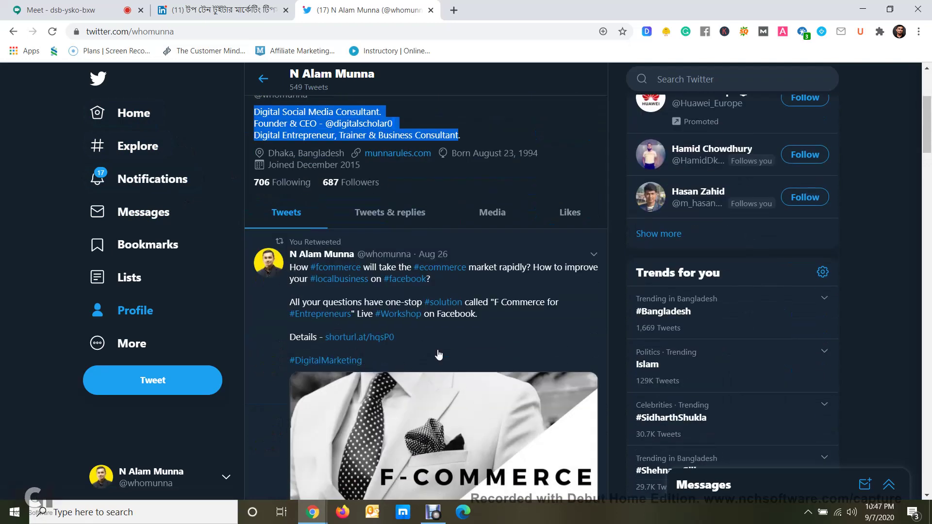
Copy the F-Commerce tweet text and attach the maxresdefault (1) image to a new tweet
{"action": "left_click_drag", "start_coordinate": [366, 362], "coordinate": [293, 274]}
{"action": "left_click", "coordinate": [127, 113]}
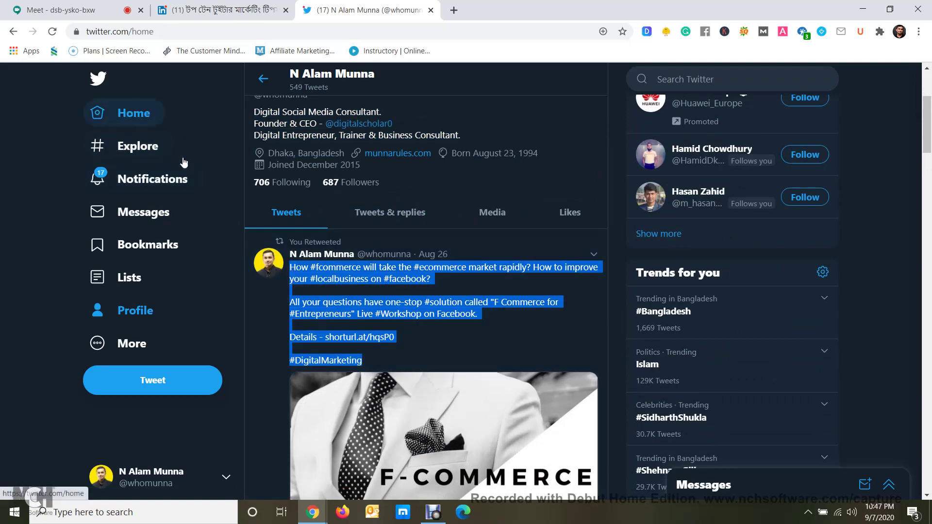
{"action": "left_click", "coordinate": [296, 150]}
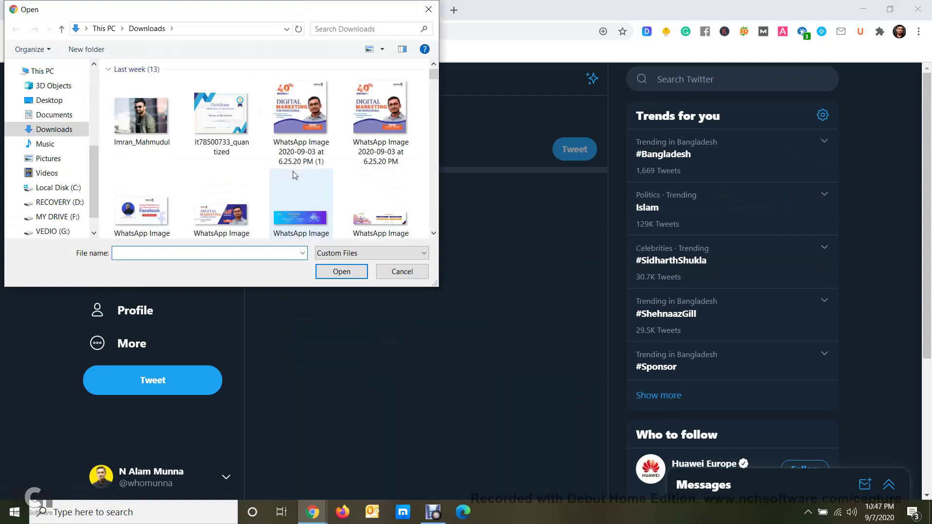
{"action": "scroll", "coordinate": [290, 179], "scroll_direction": "down", "scroll_amount": 8}
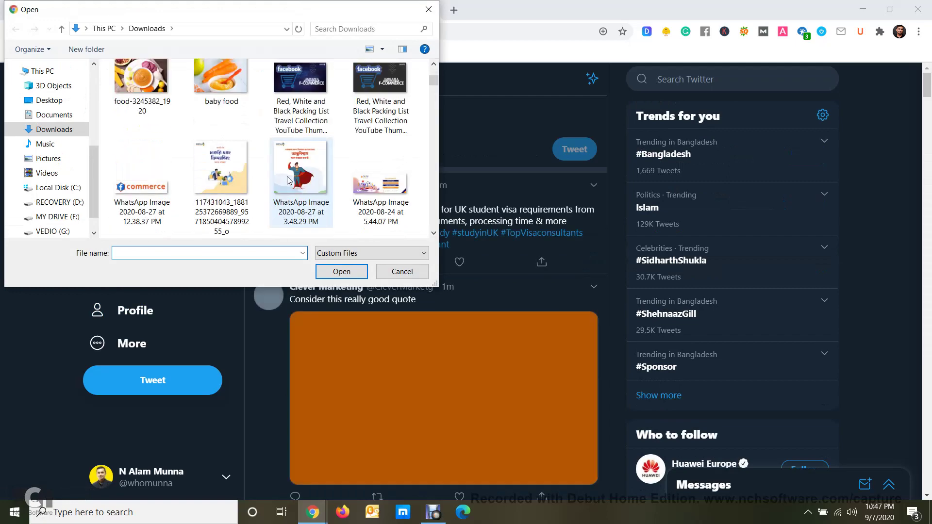
{"action": "scroll", "coordinate": [287, 181], "scroll_direction": "down", "scroll_amount": 3}
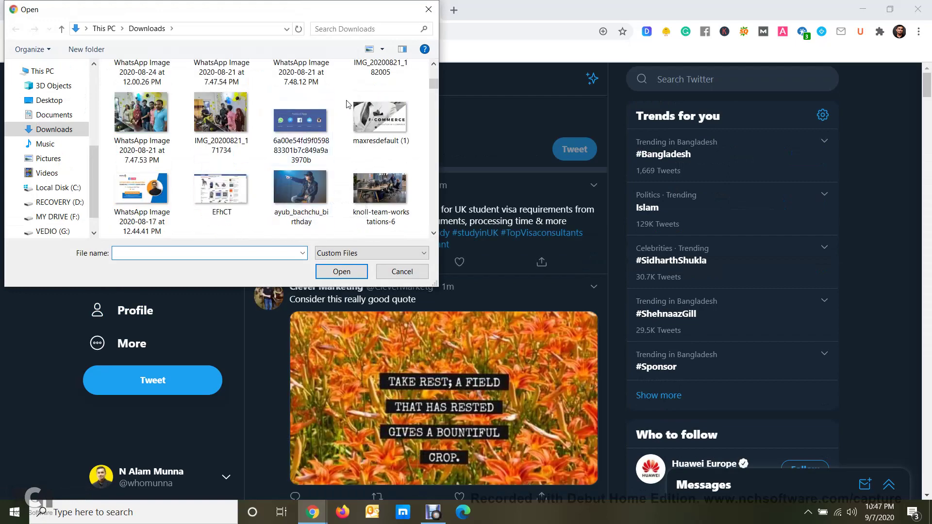
{"action": "left_click", "coordinate": [372, 121]}
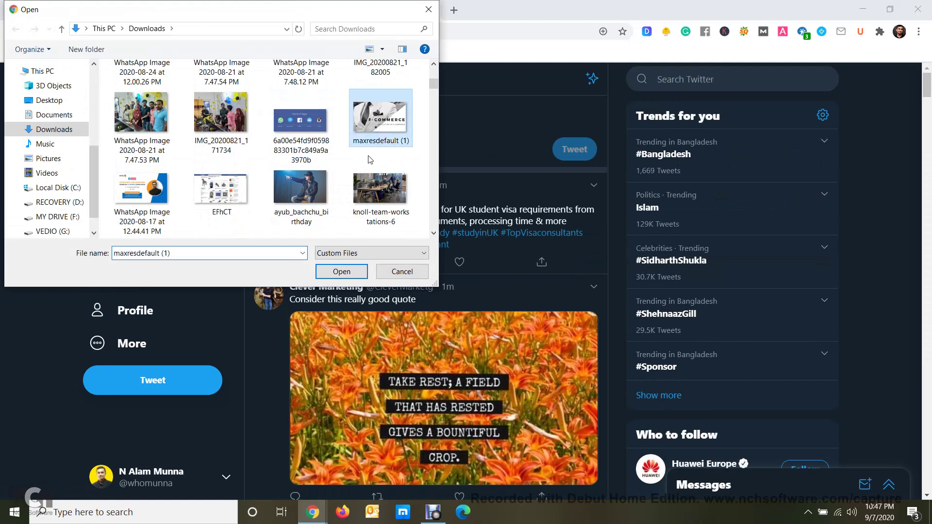
{"action": "left_click", "coordinate": [342, 272]}
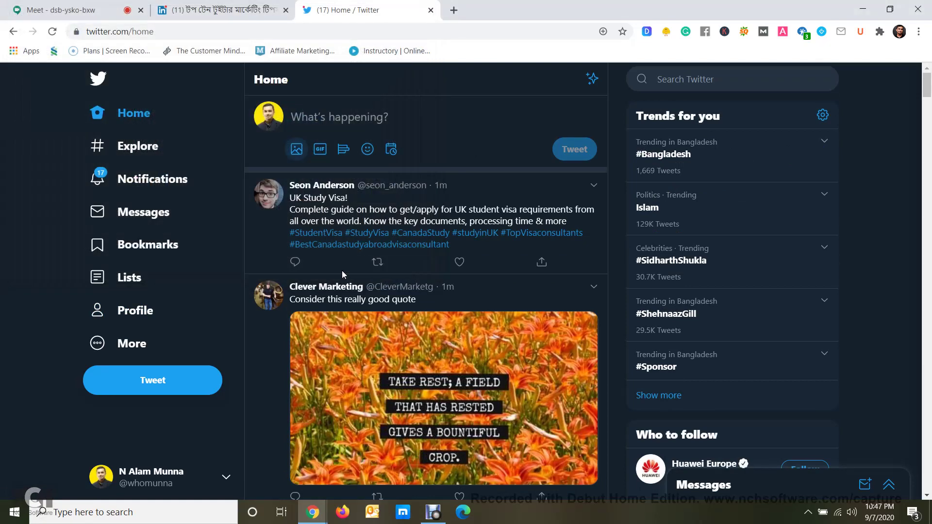
Paste the F-Commerce workshop text with its hashtags and link, and publish the tweet
{"action": "left_click", "coordinate": [390, 121]}
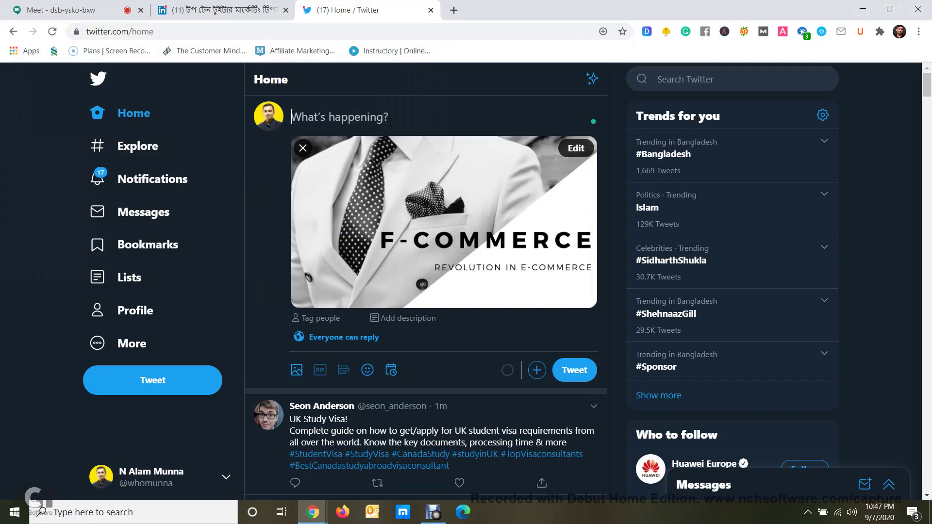
{"action": "type", "text": "How #fcommerce will take the #ecommerce market rapidly? How to improve your #localbusiness on #facebook?  All your questions have one-stop #solution called \"F Commerce for #Entrepreneurs\" Live #Workshop on Facebook.  Details - http://shorturl.at/hqsP0  #DigitalMarketing"}
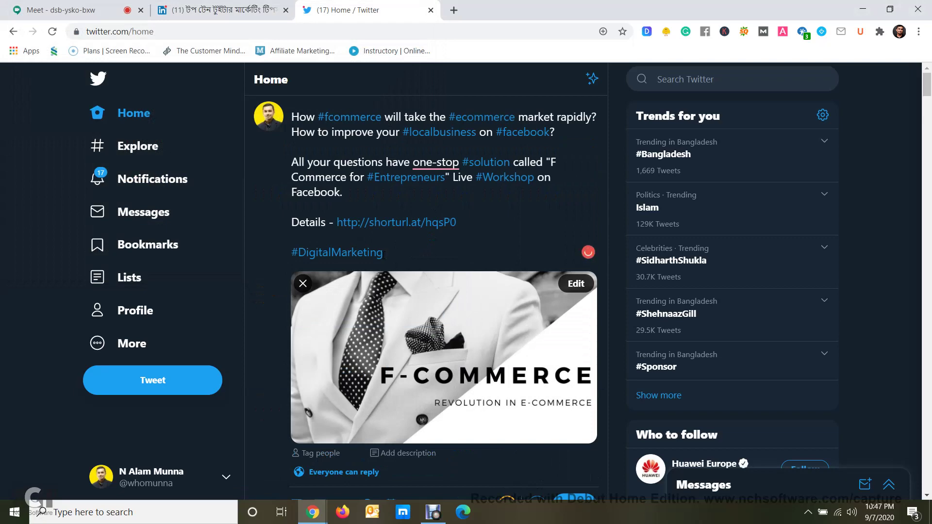
{"action": "scroll", "coordinate": [407, 256], "scroll_direction": "down", "scroll_amount": 3}
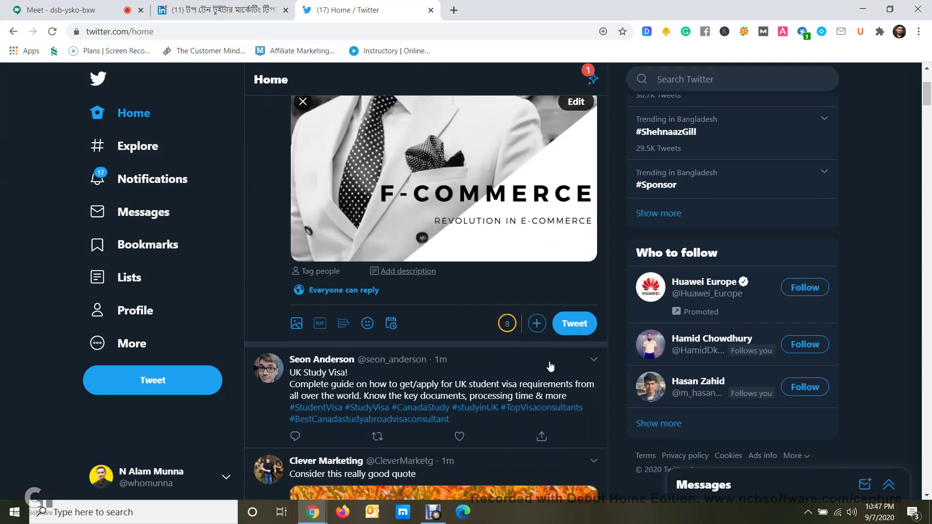
{"action": "left_click", "coordinate": [567, 330]}
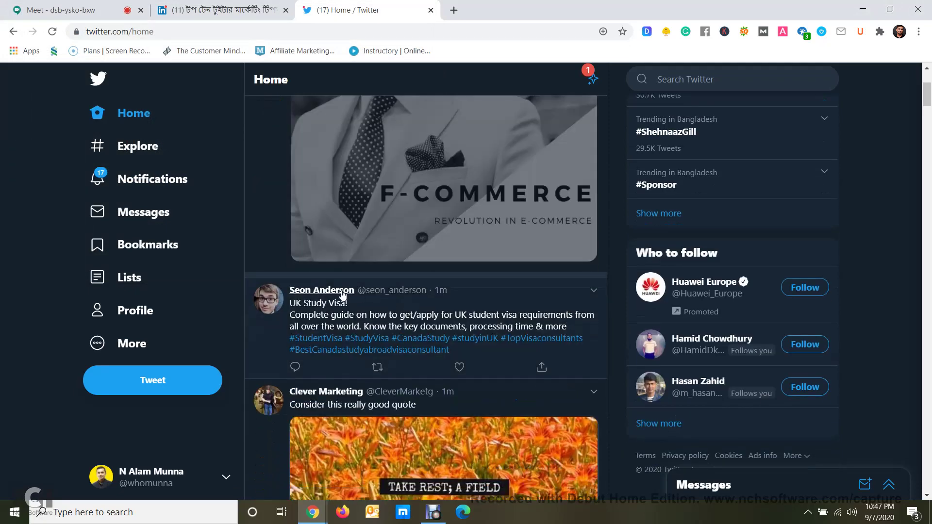
{"action": "scroll", "coordinate": [340, 290], "scroll_direction": "up", "scroll_amount": 2}
{"action": "scroll", "coordinate": [338, 293], "scroll_direction": "up", "scroll_amount": 2}
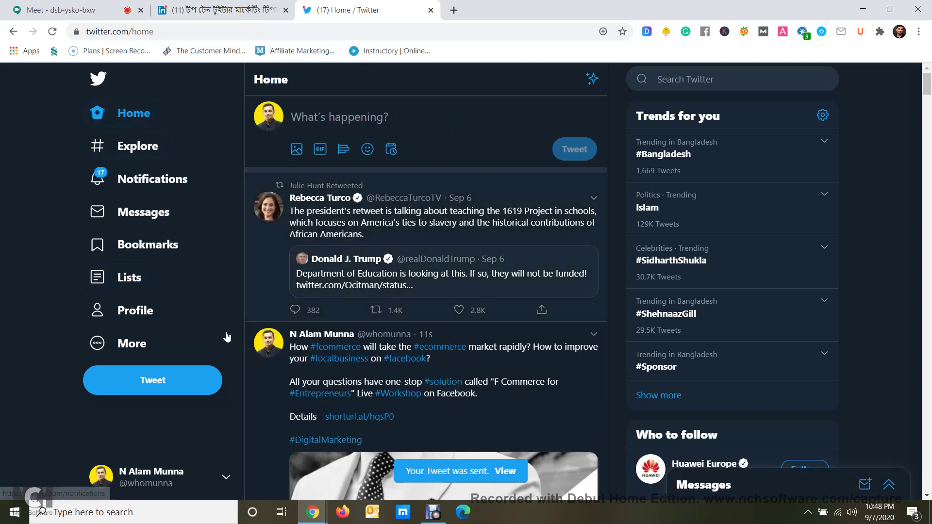
Search Twitter for #digitalmarketing and show the Latest tweets
{"action": "scroll", "coordinate": [420, 221], "scroll_direction": "down", "scroll_amount": 5}
{"action": "scroll", "coordinate": [420, 221], "scroll_direction": "up", "scroll_amount": 3}
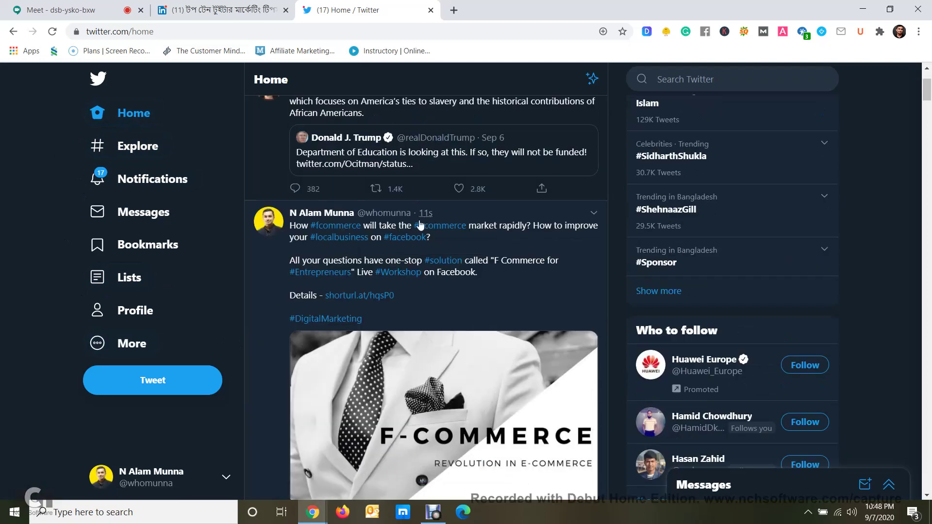
{"action": "scroll", "coordinate": [369, 237], "scroll_direction": "up", "scroll_amount": 3}
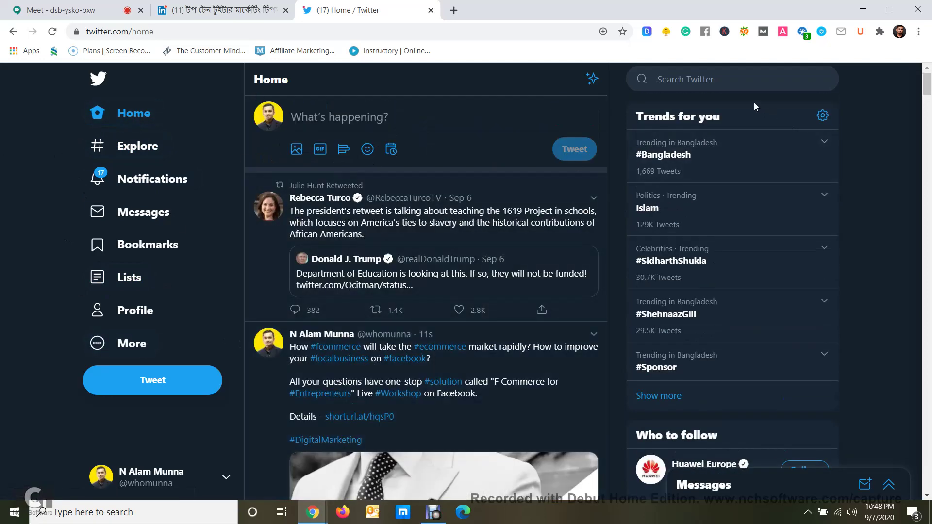
{"action": "left_click", "coordinate": [732, 79]}
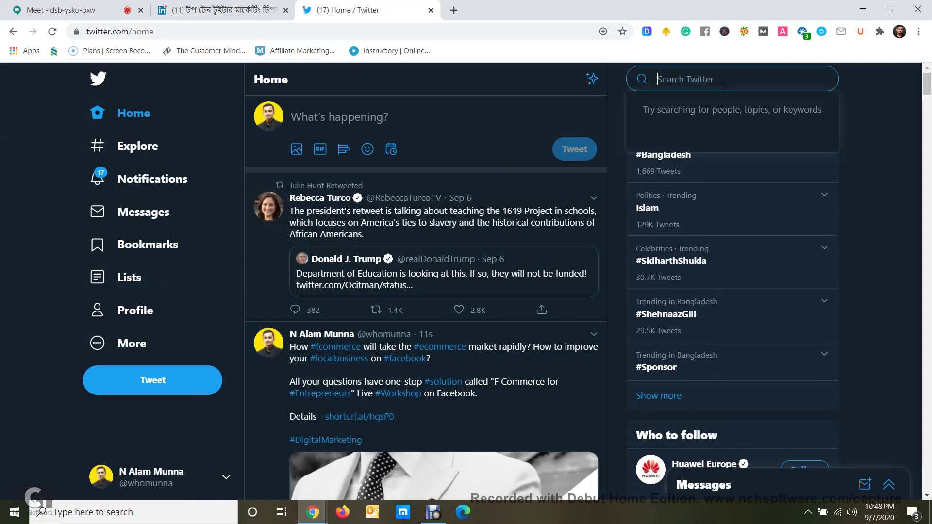
{"action": "type", "text": "#d"}
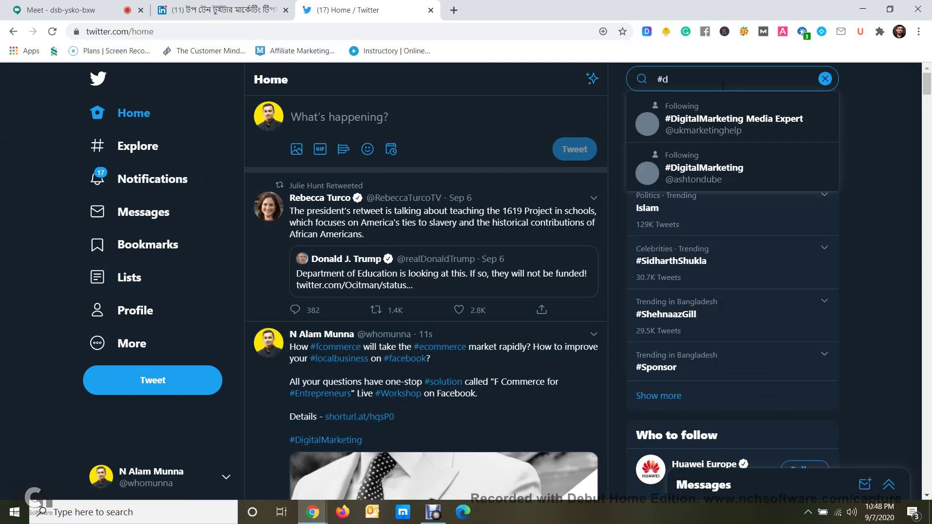
{"action": "type", "text": "igital"}
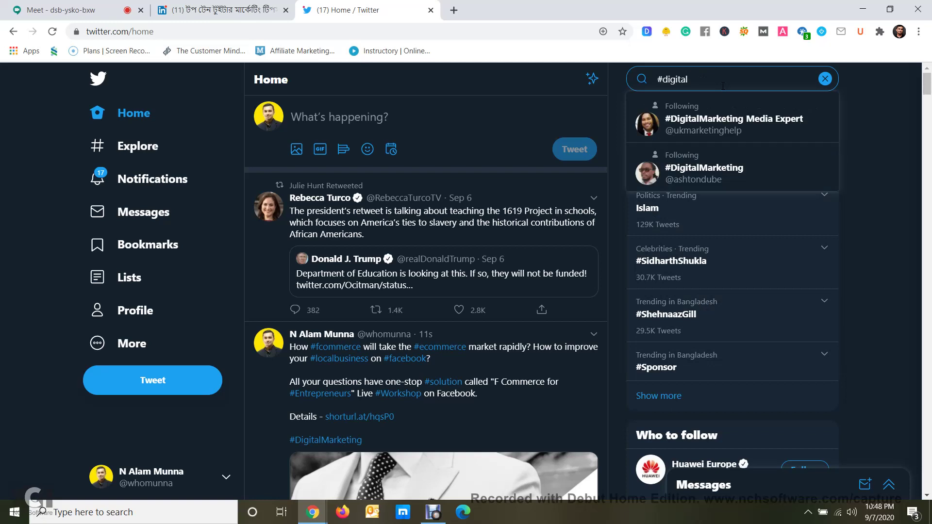
{"action": "type", "text": "marketing"}
{"action": "key", "text": "Return"}
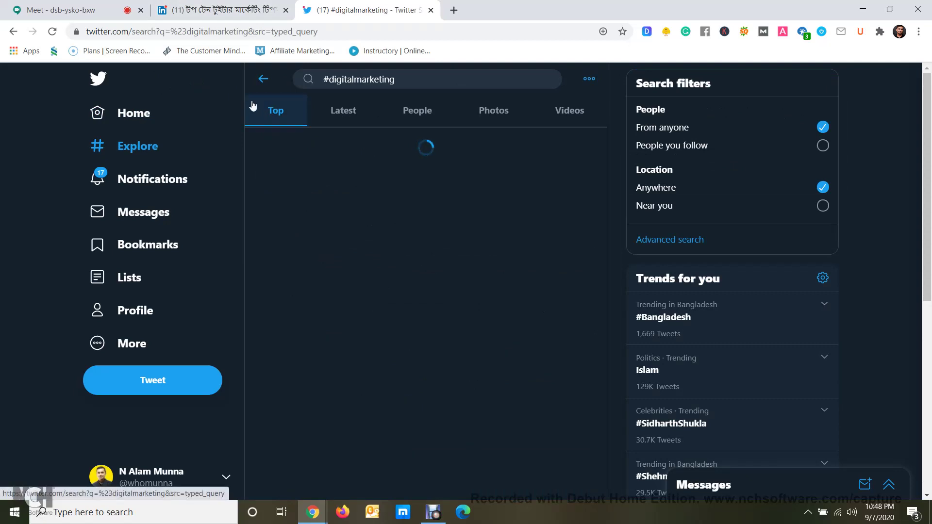
{"action": "left_click", "coordinate": [333, 113]}
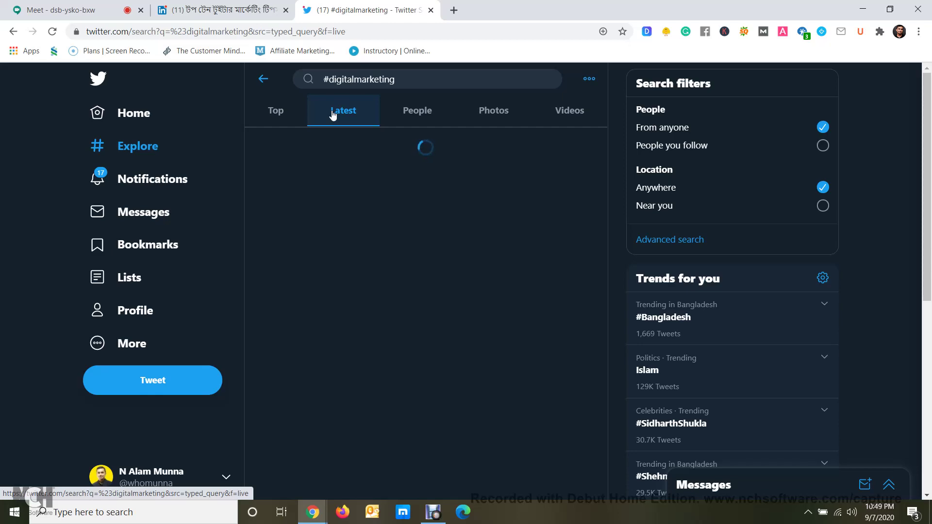
Open a new browser tab beside the #digitalmarketing results
{"action": "scroll", "coordinate": [370, 172], "scroll_direction": "down", "scroll_amount": 8}
{"action": "scroll", "coordinate": [370, 173], "scroll_direction": "up", "scroll_amount": 8}
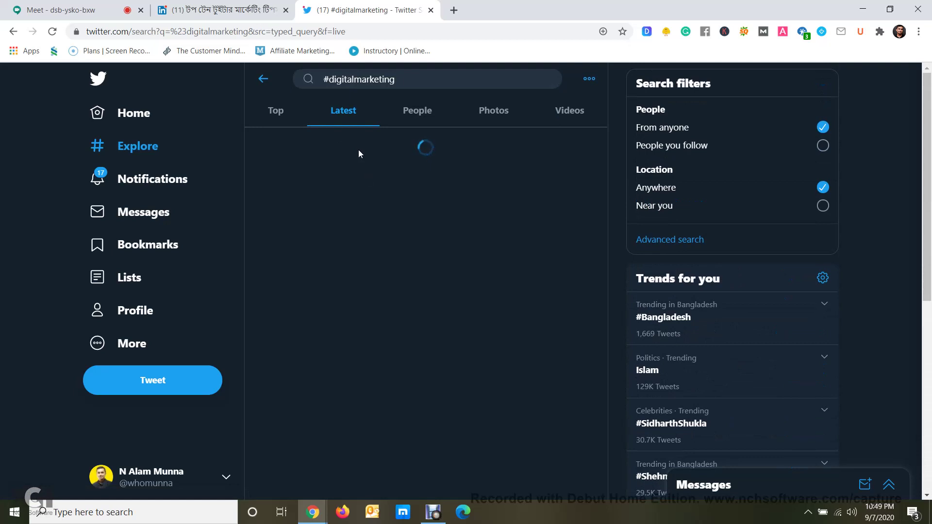
{"action": "left_click", "coordinate": [454, 10]}
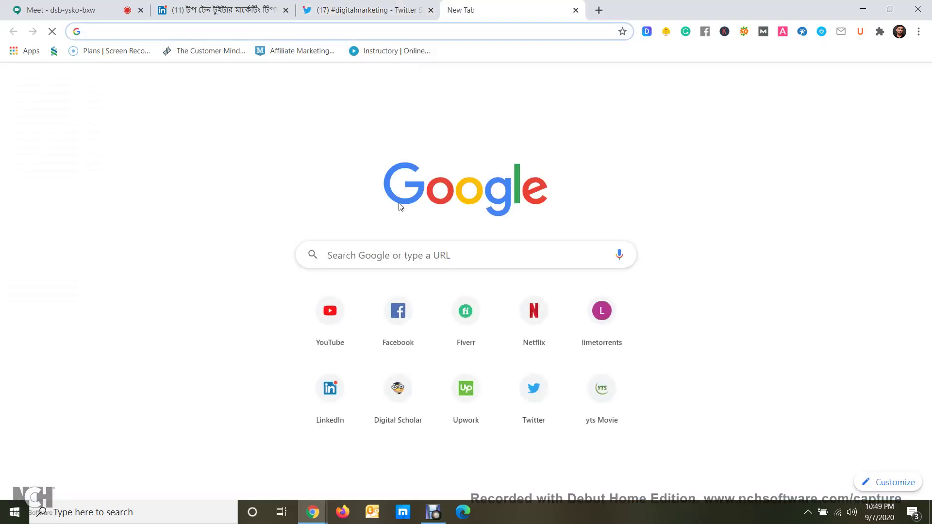
Load twitter.com in the new tab and go back to the #digitalmarketing search results tab
{"action": "left_click", "coordinate": [547, 407]}
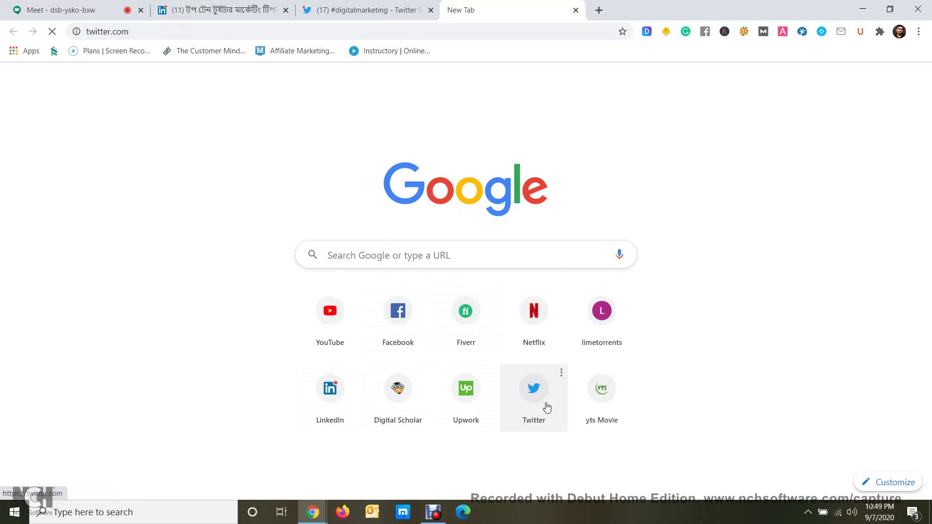
{"action": "left_click", "coordinate": [359, 16]}
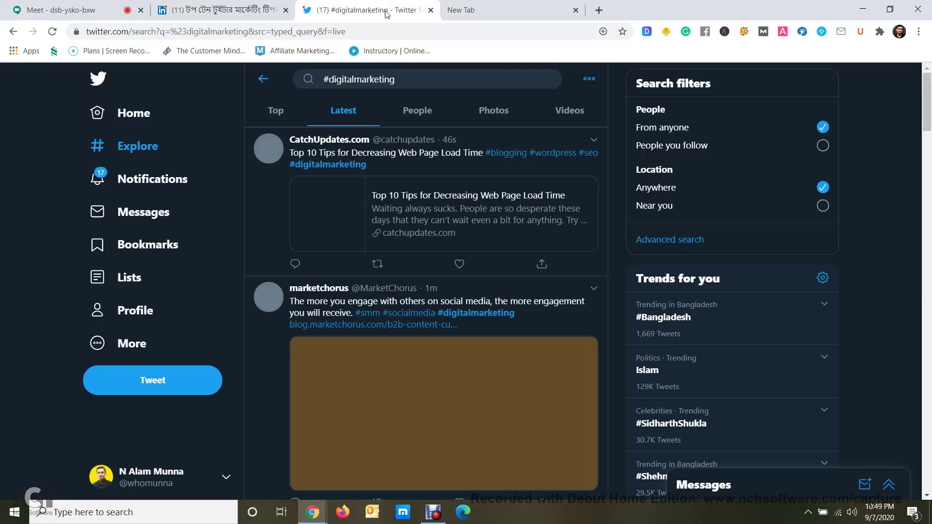
Close the duplicate Twitter tab and scroll through the Latest #digitalmarketing results
{"action": "left_click", "coordinate": [576, 10]}
{"action": "scroll", "coordinate": [546, 218], "scroll_direction": "down", "scroll_amount": 5}
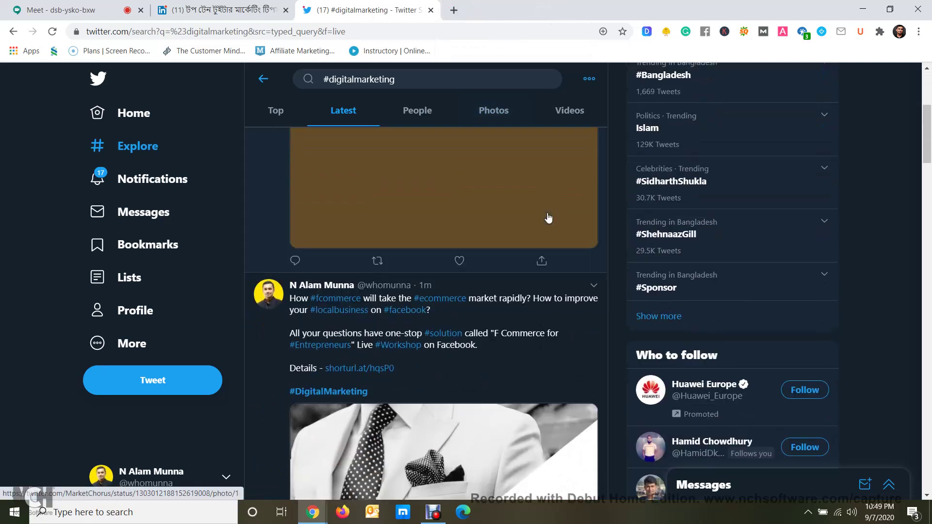
{"action": "scroll", "coordinate": [547, 218], "scroll_direction": "up", "scroll_amount": 5}
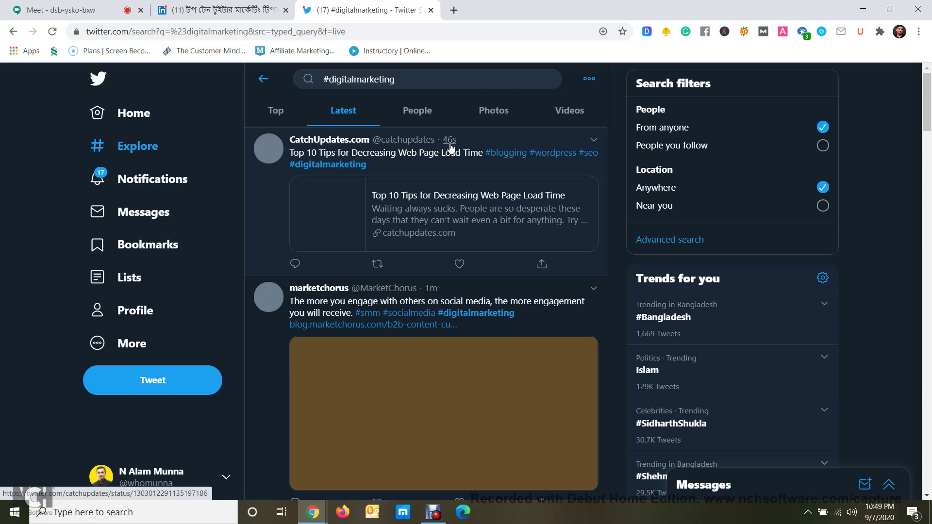
{"action": "mouse_move", "coordinate": [452, 147]}
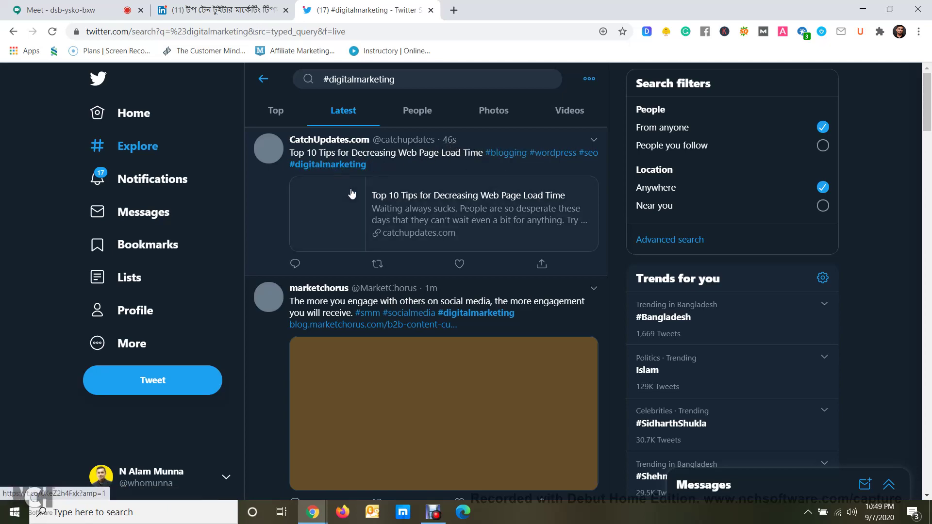
{"action": "scroll", "coordinate": [315, 172], "scroll_direction": "down", "scroll_amount": 3}
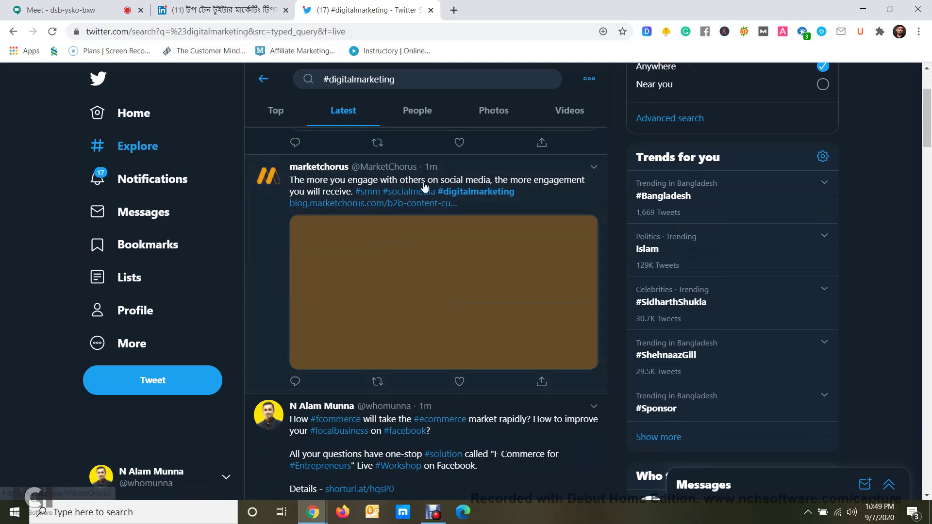
{"action": "scroll", "coordinate": [491, 198], "scroll_direction": "down", "scroll_amount": 5}
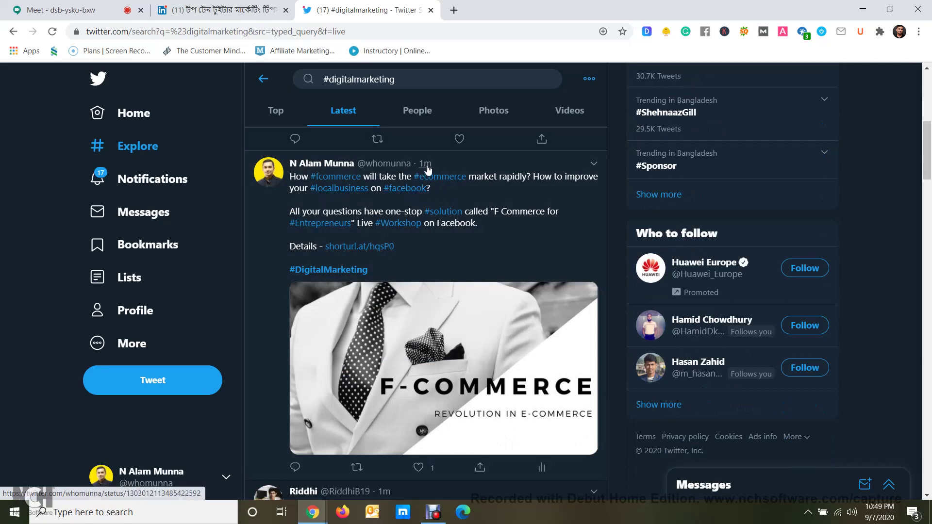
{"action": "scroll", "coordinate": [425, 185], "scroll_direction": "down", "scroll_amount": 1}
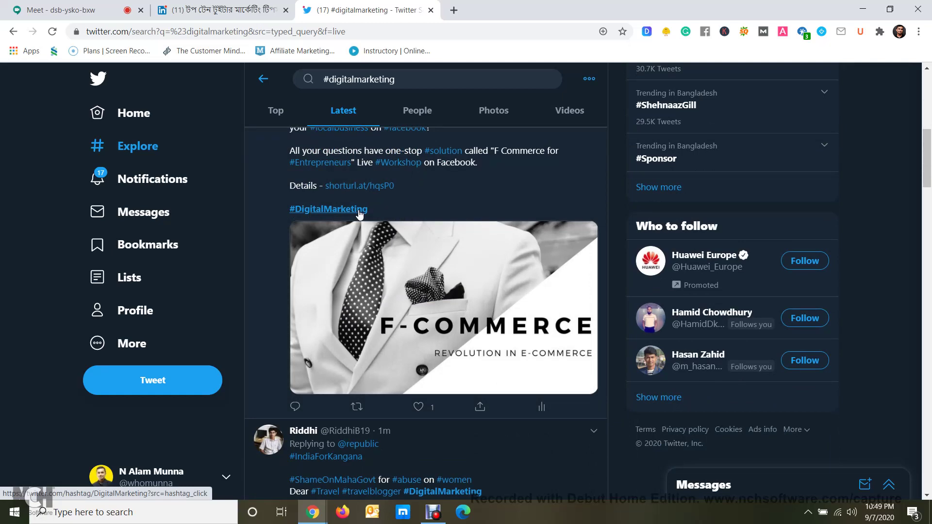
{"action": "scroll", "coordinate": [354, 272], "scroll_direction": "up", "scroll_amount": 3}
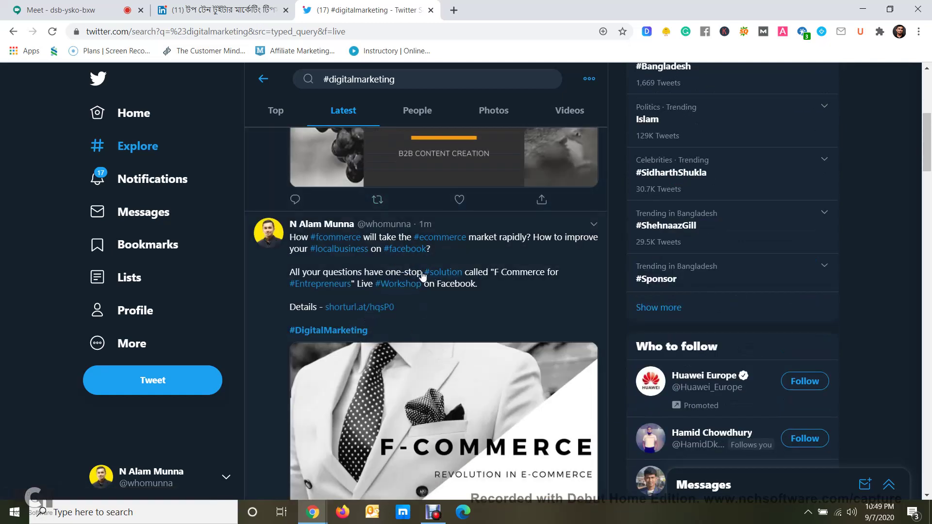
{"action": "scroll", "coordinate": [422, 275], "scroll_direction": "up", "scroll_amount": 6}
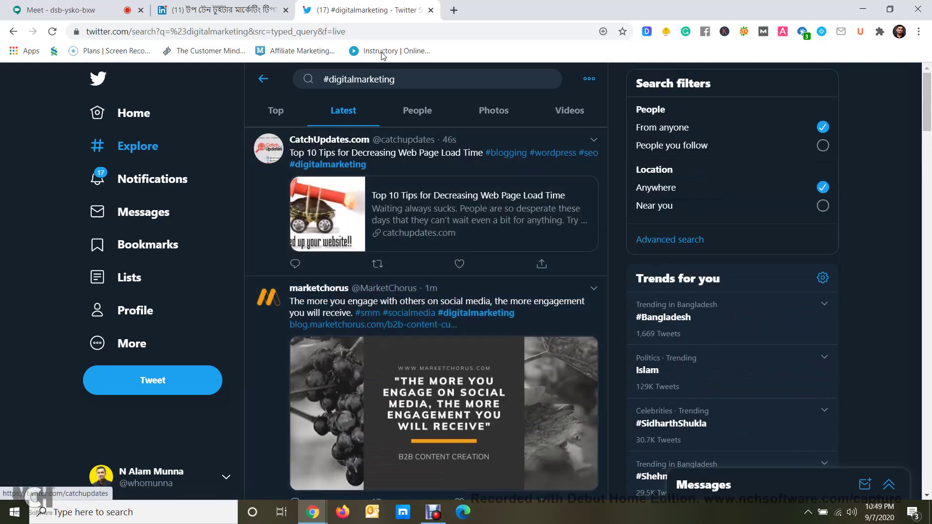
{"action": "scroll", "coordinate": [401, 133], "scroll_direction": "down", "scroll_amount": 8}
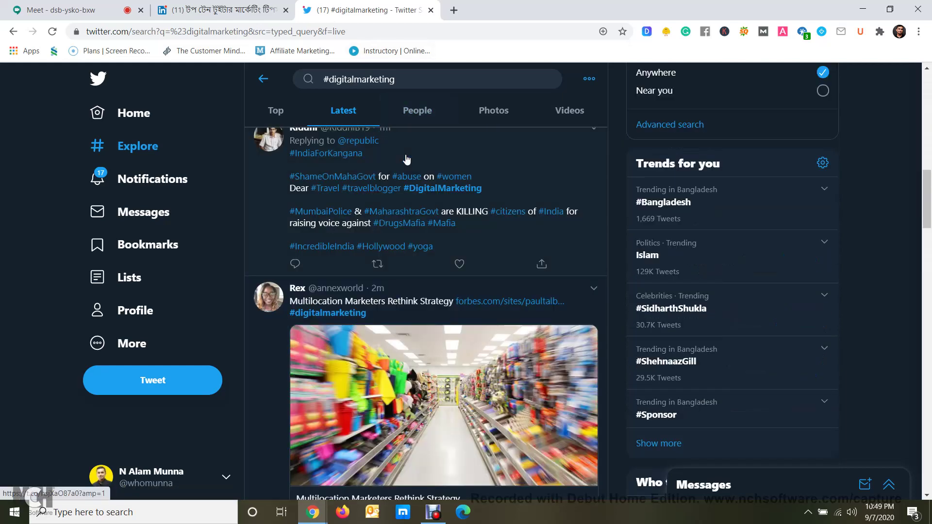
{"action": "scroll", "coordinate": [407, 159], "scroll_direction": "up", "scroll_amount": 4}
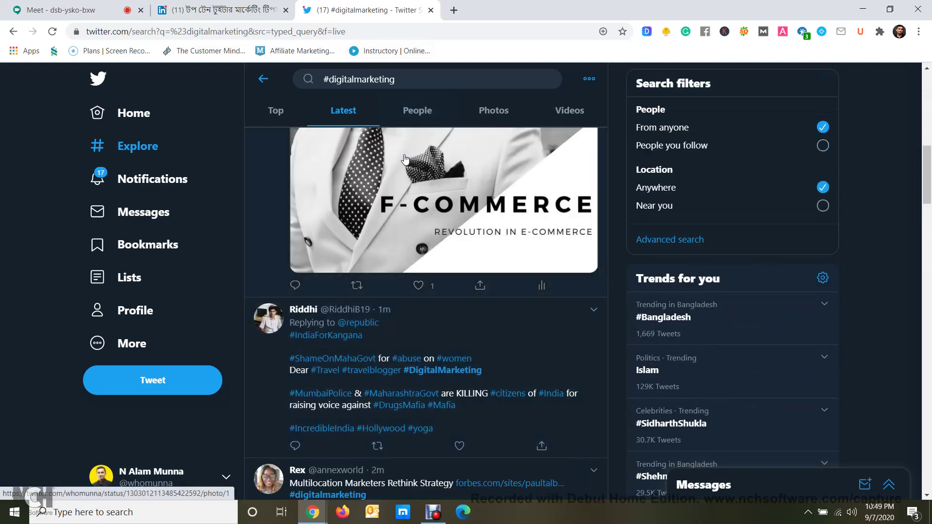
{"action": "scroll", "coordinate": [405, 159], "scroll_direction": "up", "scroll_amount": 8}
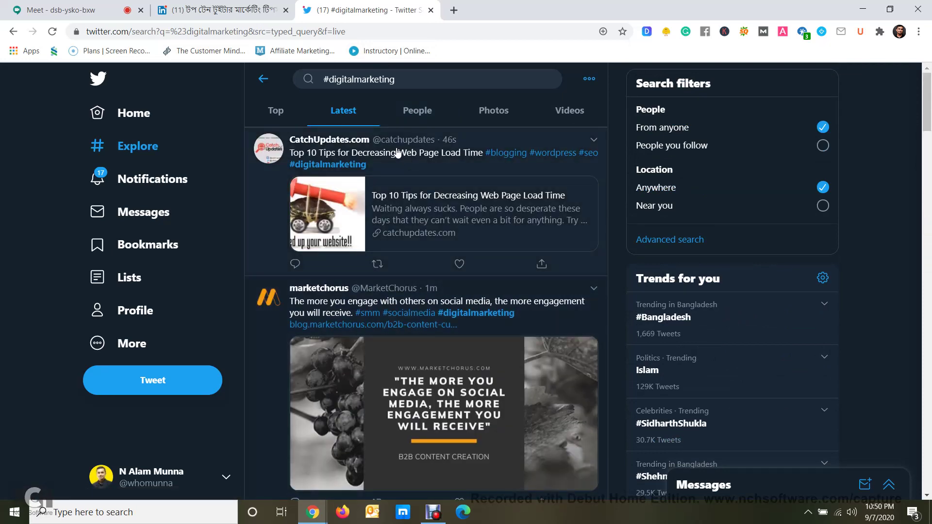
{"action": "scroll", "coordinate": [396, 152], "scroll_direction": "down", "scroll_amount": 8}
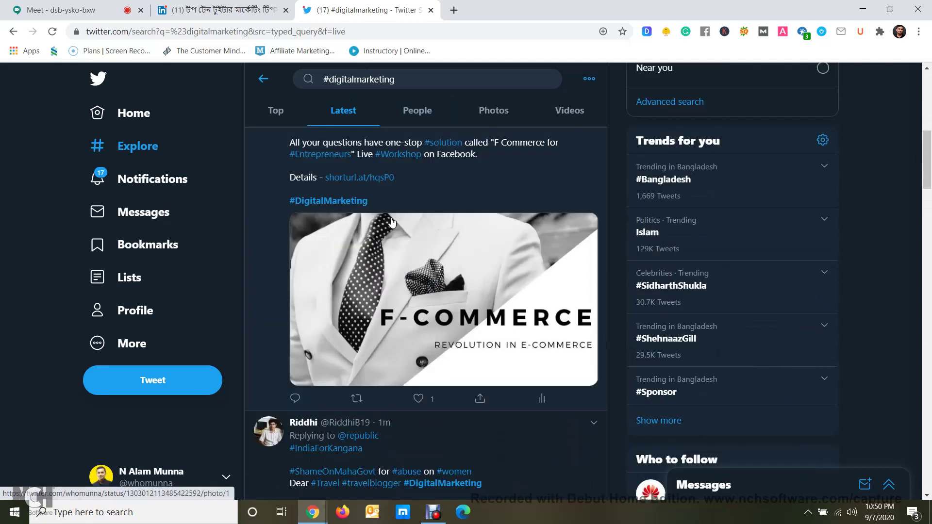
{"action": "scroll", "coordinate": [392, 222], "scroll_direction": "up", "scroll_amount": 1}
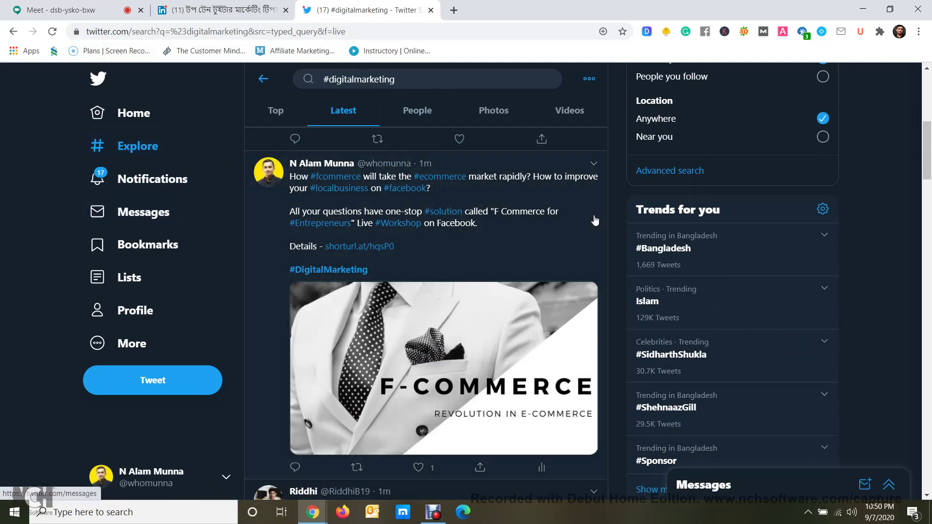
{"action": "scroll", "coordinate": [676, 186], "scroll_direction": "down", "scroll_amount": 1}
{"action": "scroll", "coordinate": [676, 186], "scroll_direction": "down", "scroll_amount": 1}
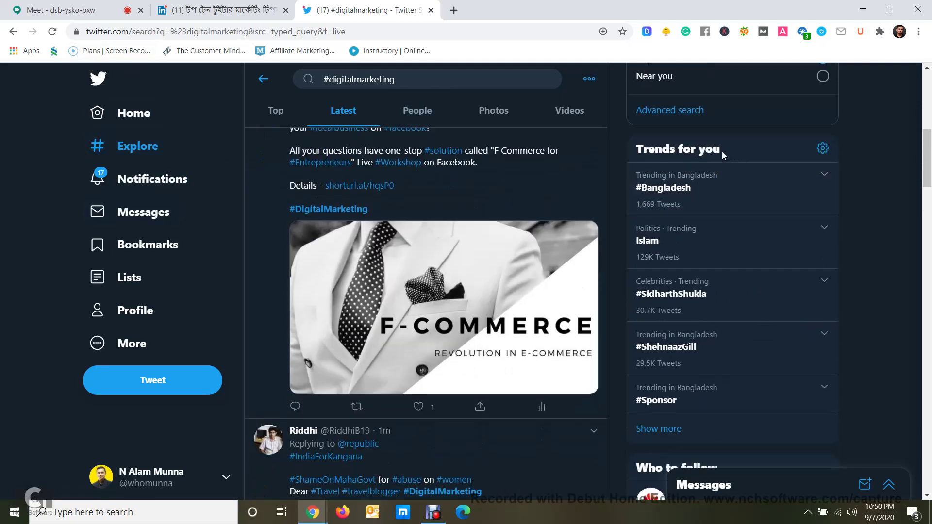
Highlight the 'Trends for you' heading text, then clear the selection
{"action": "triple_click", "coordinate": [637, 151]}
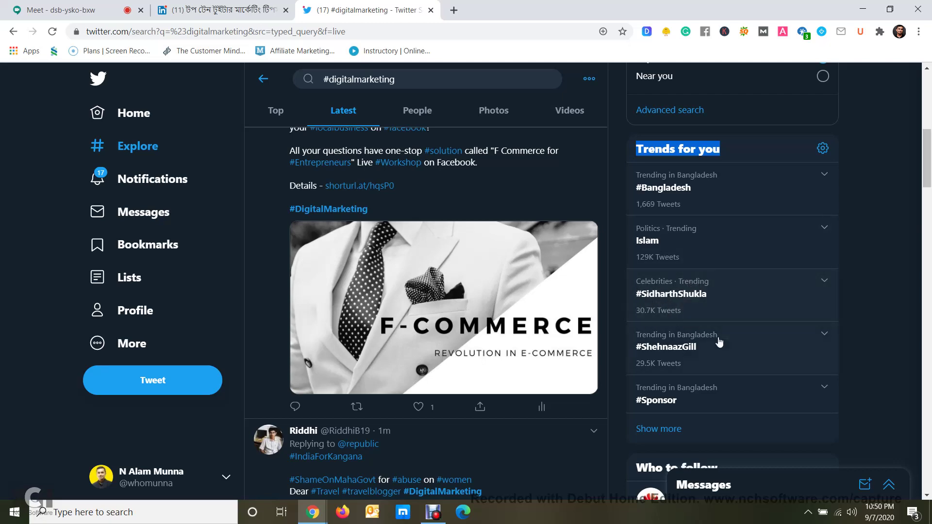
{"action": "scroll", "coordinate": [718, 339], "scroll_direction": "down", "scroll_amount": 1}
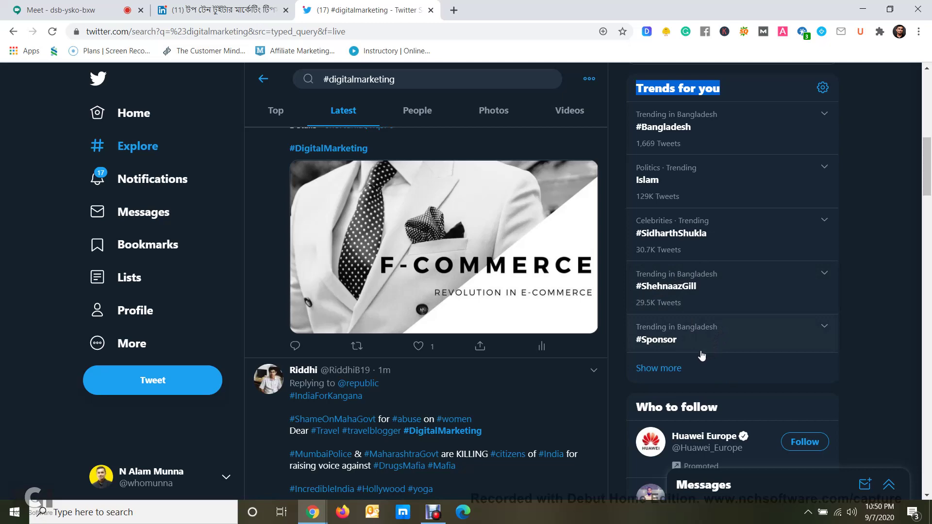
{"action": "scroll", "coordinate": [655, 349], "scroll_direction": "up", "scroll_amount": 5}
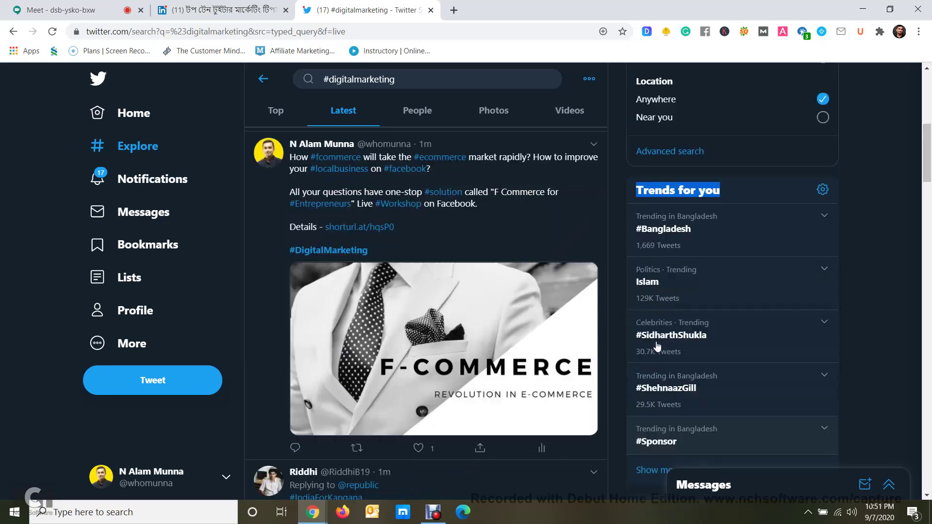
{"action": "left_click", "coordinate": [739, 279]}
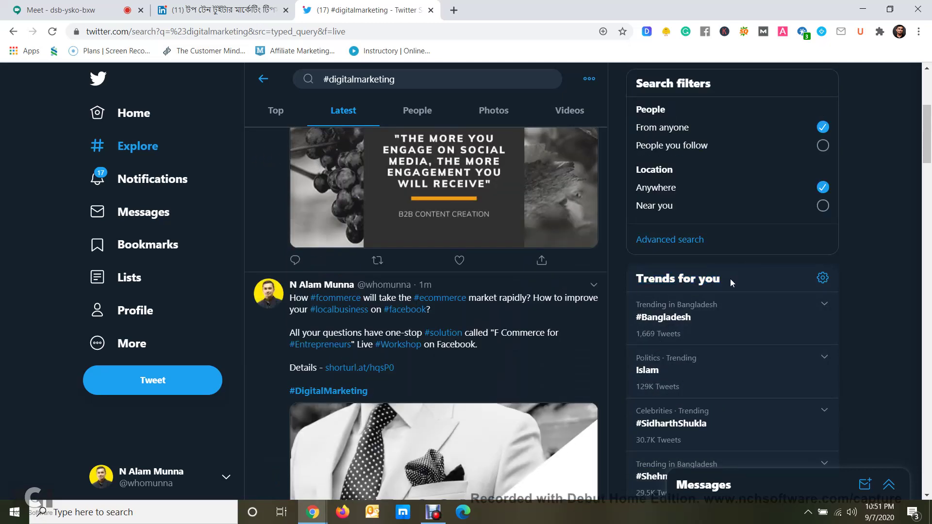
{"action": "scroll", "coordinate": [719, 291], "scroll_direction": "down", "scroll_amount": 5}
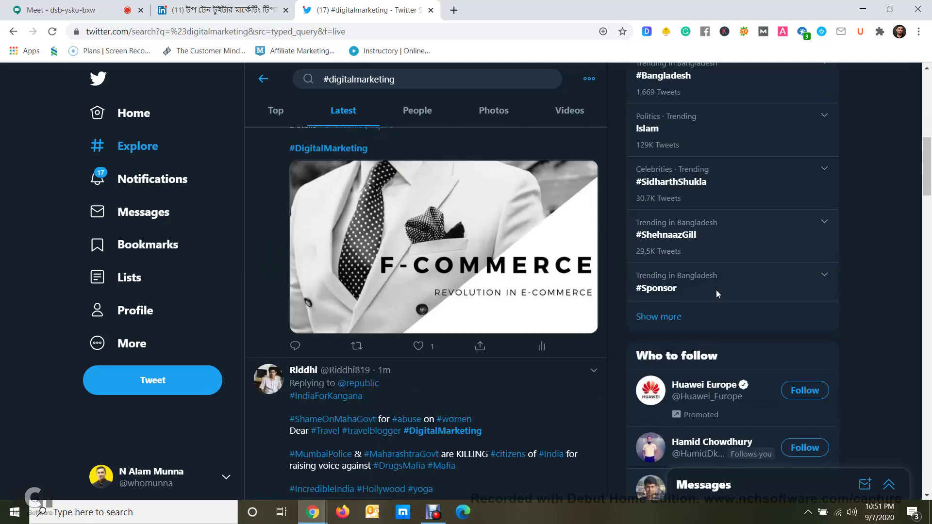
{"action": "scroll", "coordinate": [687, 236], "scroll_direction": "up", "scroll_amount": 3}
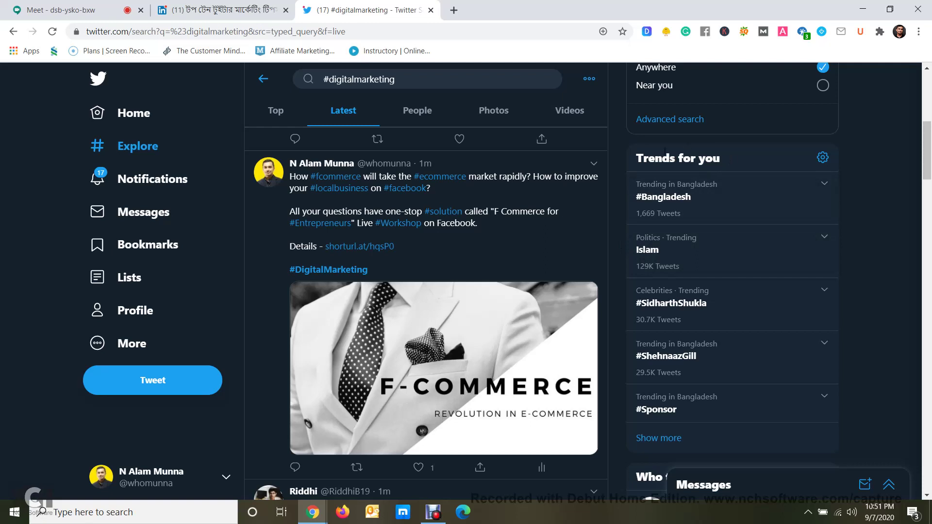
Highlight the 'Trends for you' heading again while scrolling the Latest results
{"action": "left_click_drag", "start_coordinate": [636, 158], "coordinate": [723, 161]}
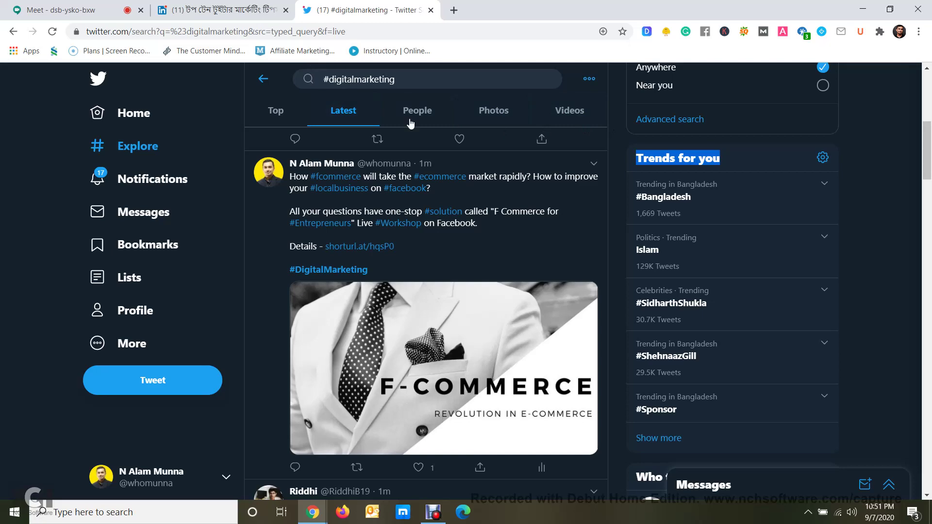
{"action": "scroll", "coordinate": [404, 189], "scroll_direction": "up", "scroll_amount": 3}
{"action": "scroll", "coordinate": [405, 199], "scroll_direction": "down", "scroll_amount": 1}
{"action": "scroll", "coordinate": [413, 204], "scroll_direction": "up", "scroll_amount": 1}
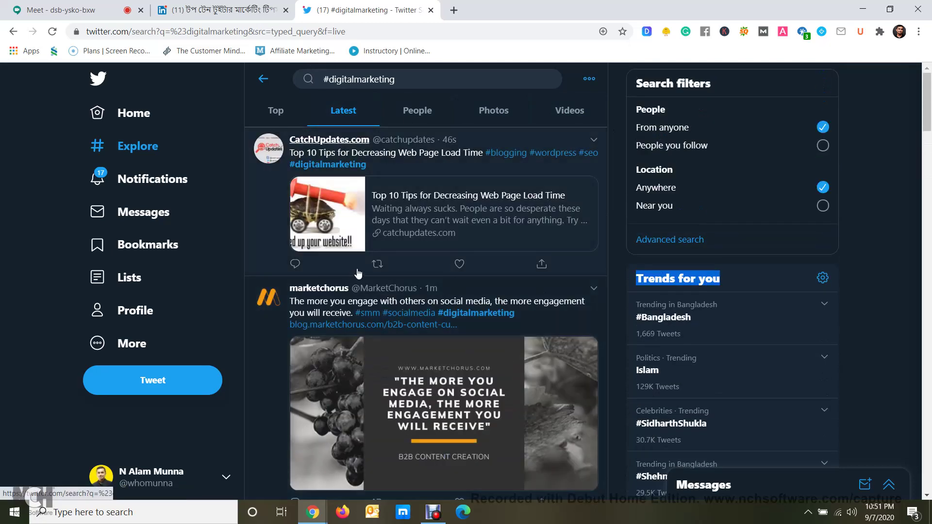
{"action": "scroll", "coordinate": [428, 209], "scroll_direction": "down", "scroll_amount": 5}
{"action": "scroll", "coordinate": [451, 221], "scroll_direction": "up", "scroll_amount": 5}
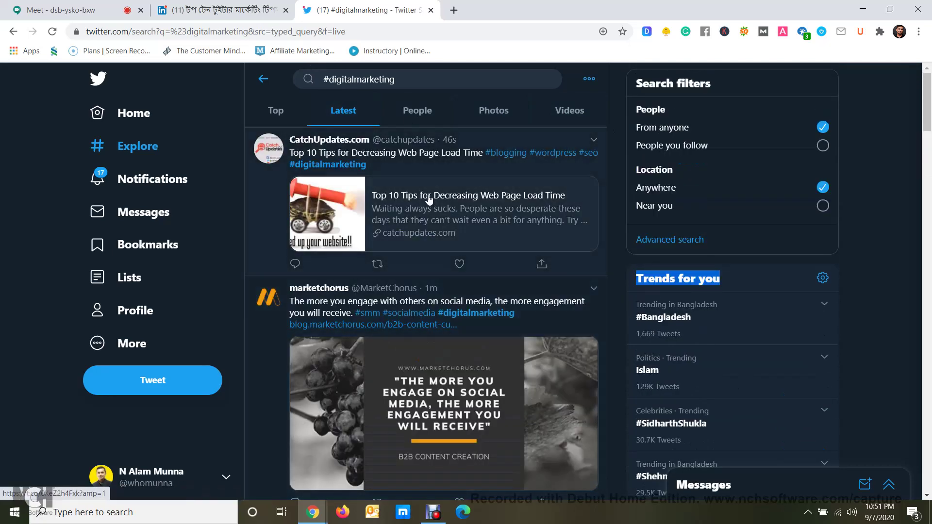
{"action": "scroll", "coordinate": [316, 270], "scroll_direction": "down", "scroll_amount": 10}
{"action": "scroll", "coordinate": [315, 269], "scroll_direction": "down", "scroll_amount": 3}
{"action": "scroll", "coordinate": [315, 267], "scroll_direction": "up", "scroll_amount": 6}
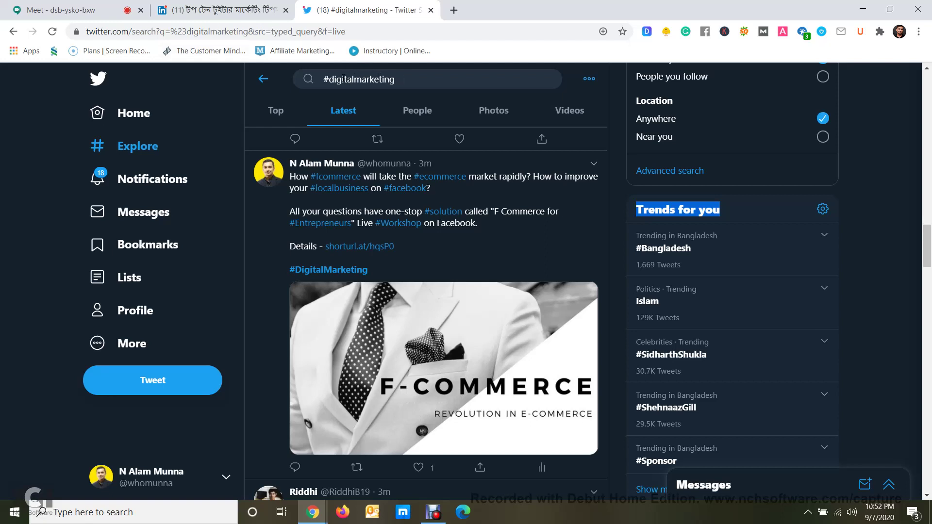
Switch to the People results for #digitalmarketing and browse the matching accounts
{"action": "left_click", "coordinate": [418, 111]}
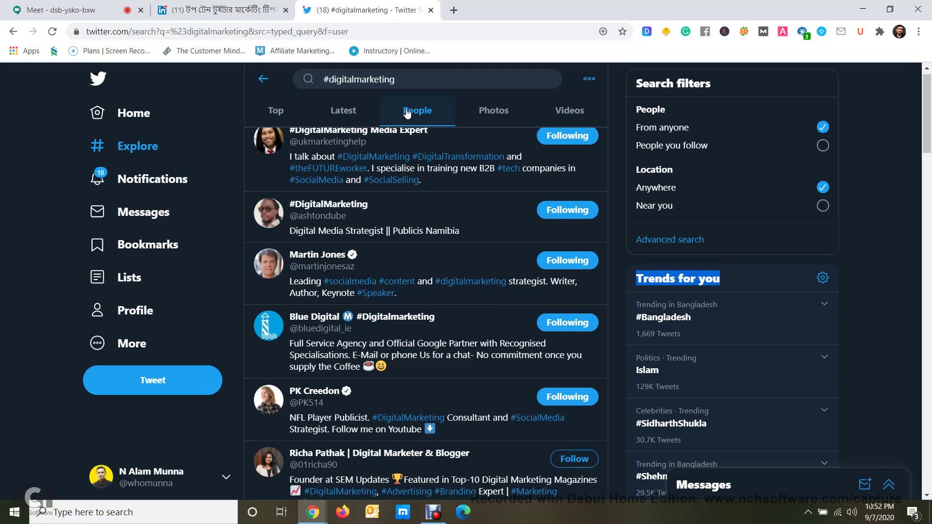
{"action": "scroll", "coordinate": [381, 92], "scroll_direction": "up", "scroll_amount": 1}
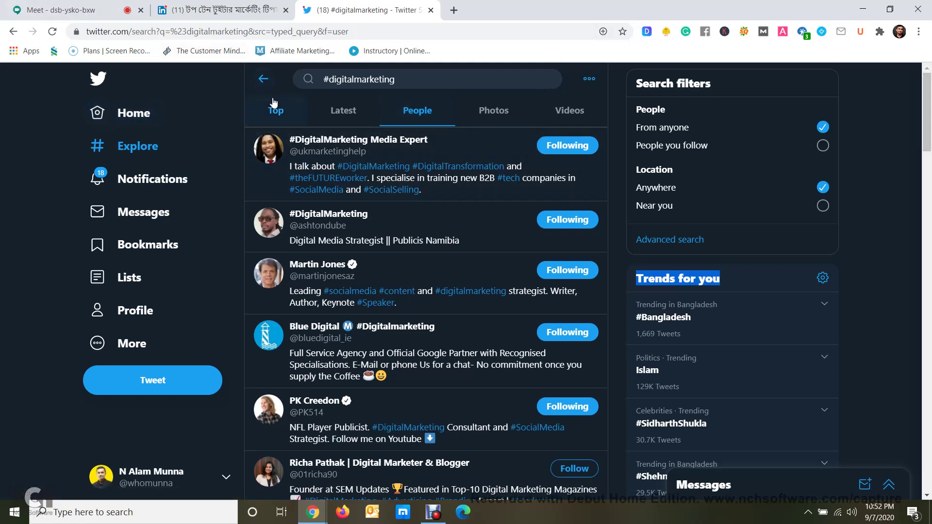
{"action": "mouse_move", "coordinate": [314, 267]}
{"action": "scroll", "coordinate": [533, 306], "scroll_direction": "down", "scroll_amount": 10}
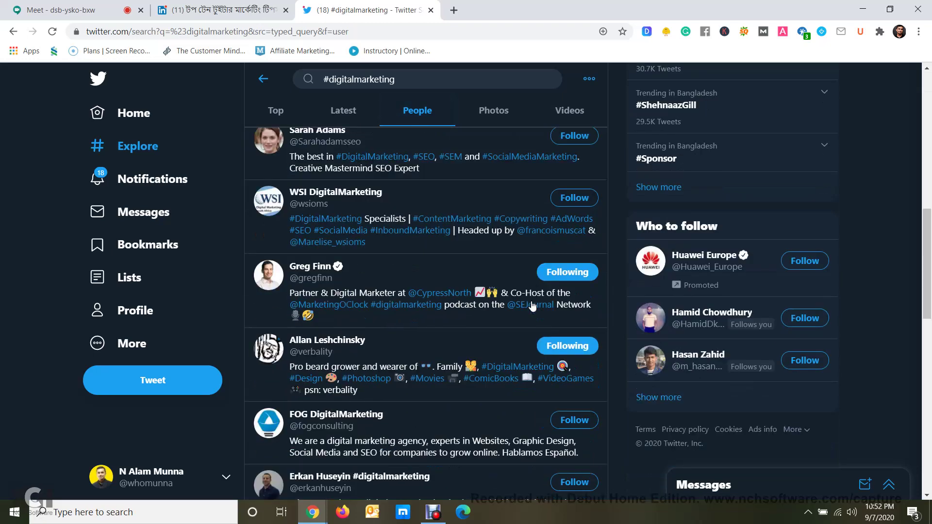
{"action": "scroll", "coordinate": [467, 288], "scroll_direction": "down", "scroll_amount": 10}
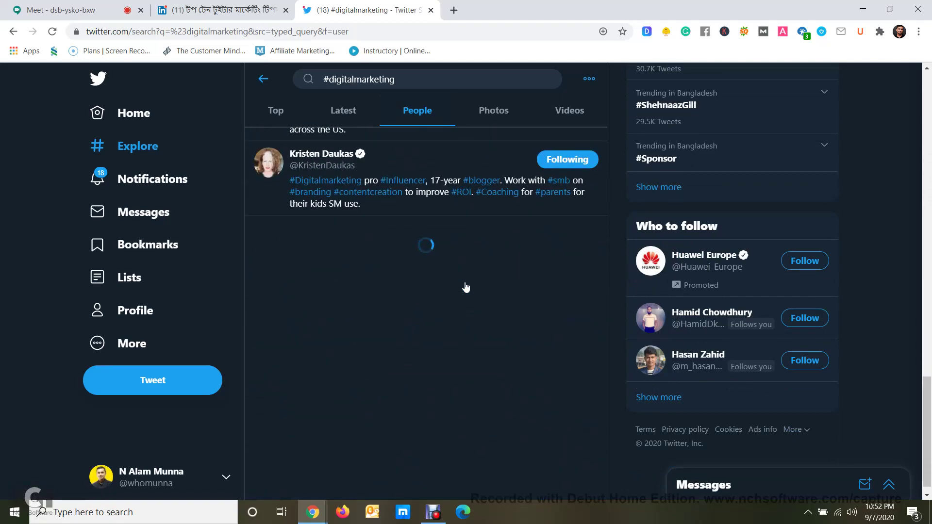
{"action": "scroll", "coordinate": [467, 287], "scroll_direction": "up", "scroll_amount": 5}
{"action": "scroll", "coordinate": [466, 288], "scroll_direction": "up", "scroll_amount": 7}
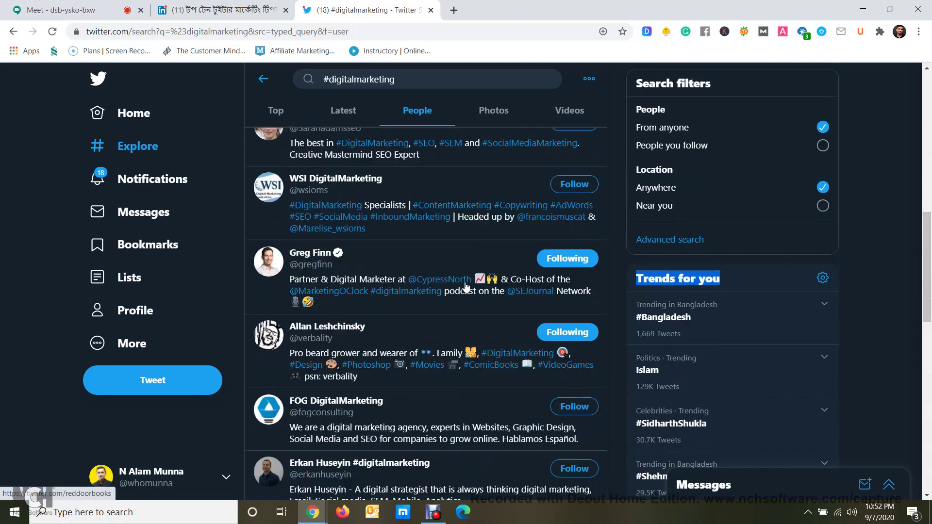
{"action": "scroll", "coordinate": [466, 288], "scroll_direction": "up", "scroll_amount": 5}
Deselect the 'Trends for you' text, scroll the accounts, and go back to the Home timeline
{"action": "left_click", "coordinate": [49, 200]}
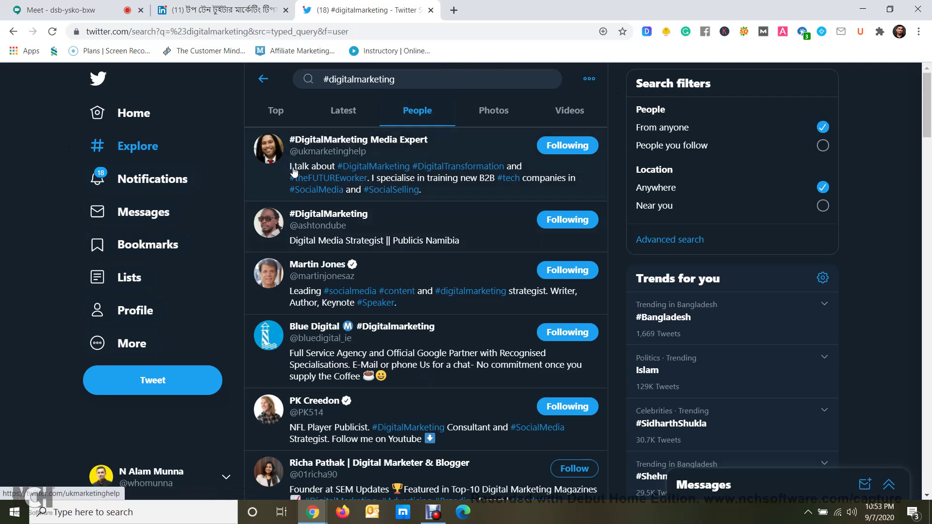
{"action": "scroll", "coordinate": [287, 180], "scroll_direction": "down", "scroll_amount": 8}
{"action": "scroll", "coordinate": [285, 189], "scroll_direction": "down", "scroll_amount": 5}
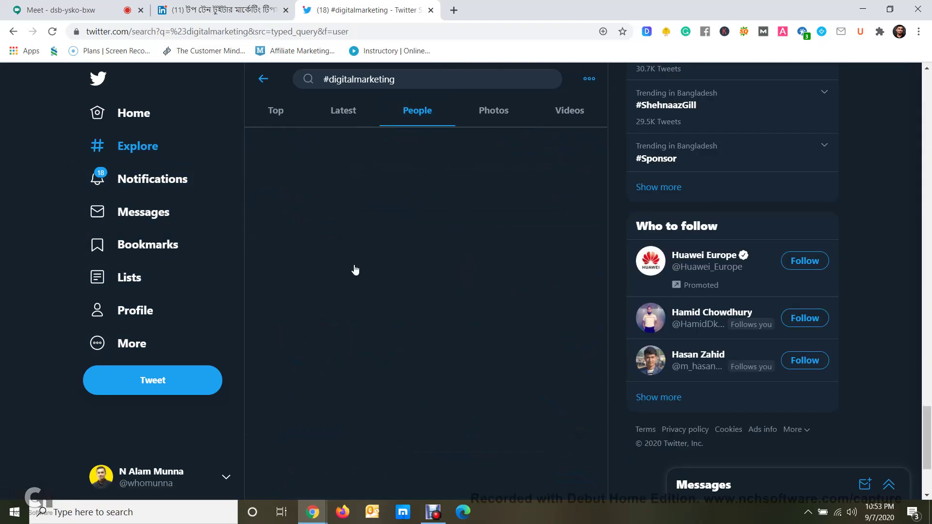
{"action": "scroll", "coordinate": [373, 252], "scroll_direction": "down", "scroll_amount": 5}
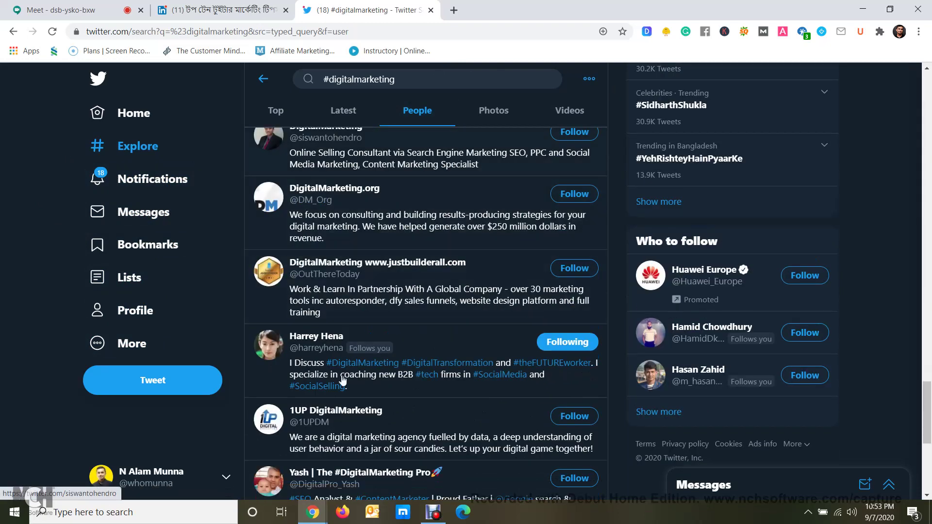
{"action": "scroll", "coordinate": [373, 249], "scroll_direction": "down", "scroll_amount": 5}
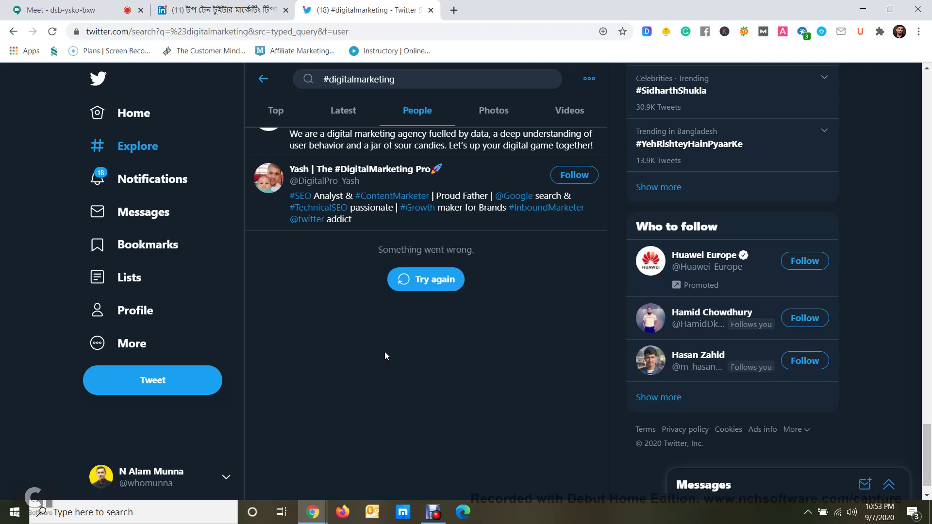
{"action": "scroll", "coordinate": [384, 356], "scroll_direction": "up", "scroll_amount": 5}
{"action": "left_click", "coordinate": [165, 112]}
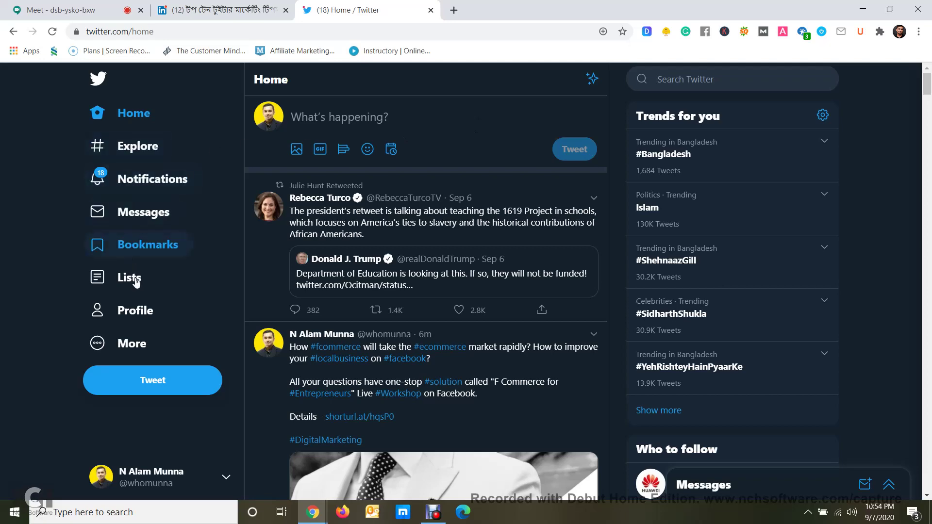
{"action": "left_click", "coordinate": [147, 322]}
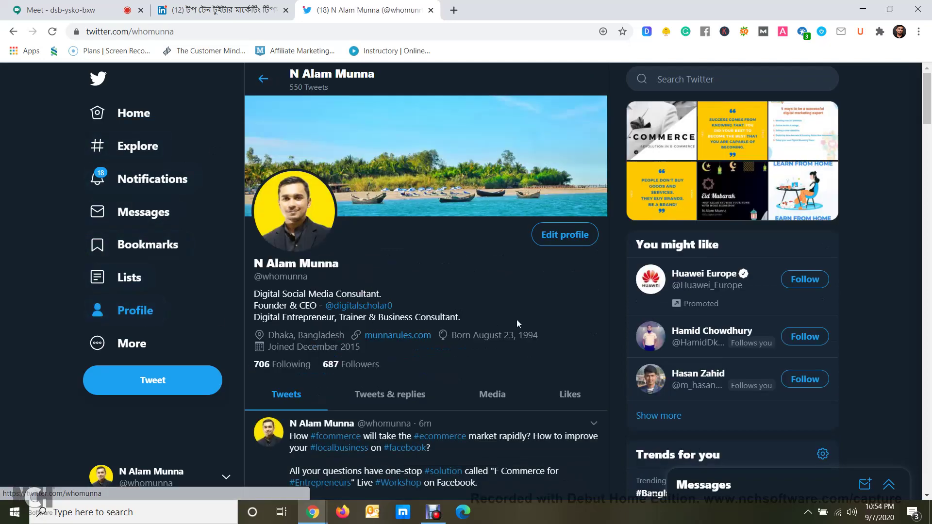
{"action": "scroll", "coordinate": [511, 318], "scroll_direction": "down", "scroll_amount": 3}
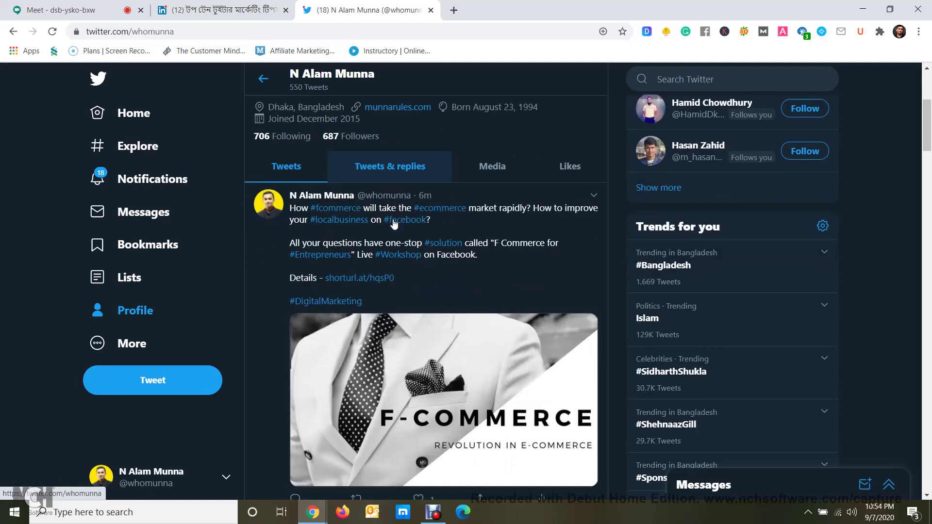
{"action": "scroll", "coordinate": [395, 214], "scroll_direction": "down", "scroll_amount": 5}
{"action": "scroll", "coordinate": [422, 182], "scroll_direction": "up", "scroll_amount": 5}
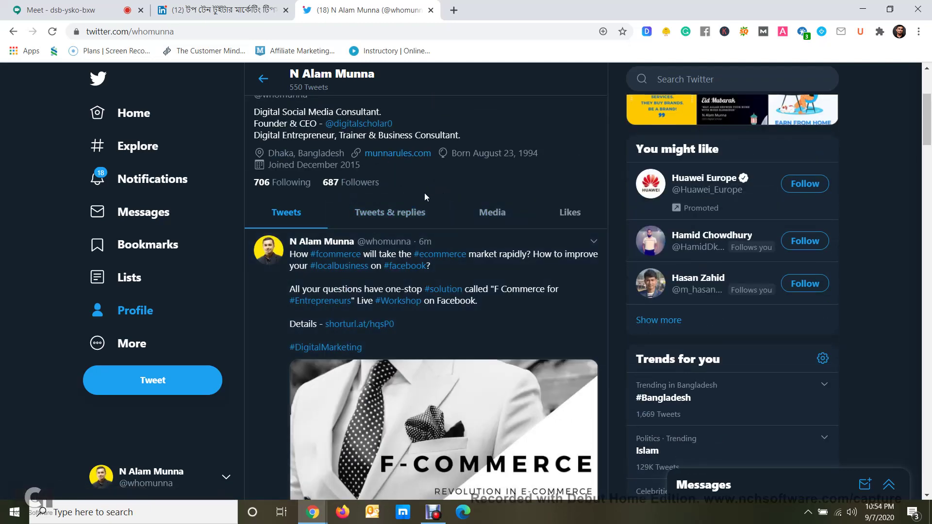
{"action": "scroll", "coordinate": [425, 195], "scroll_direction": "up", "scroll_amount": 3}
{"action": "left_click", "coordinate": [136, 116]}
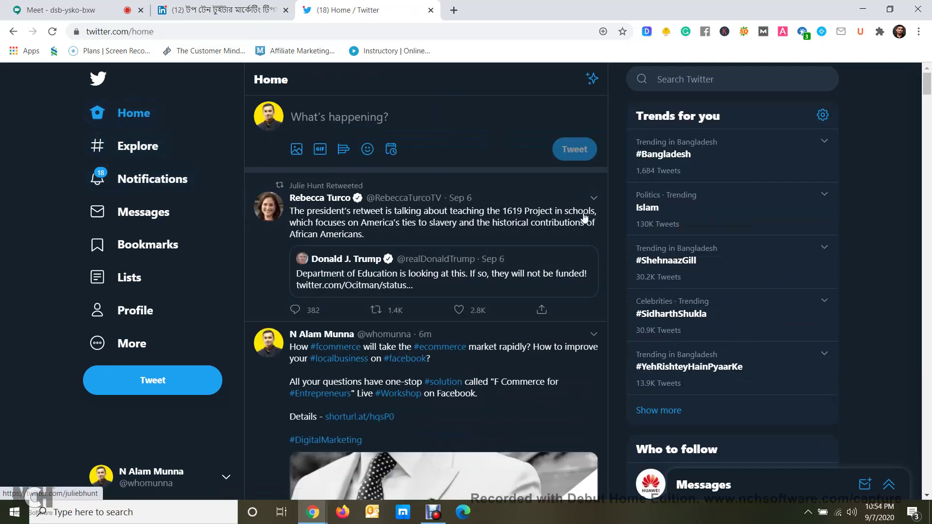
Scroll the Home feed and open, then dismiss, the Retweet options on Clever Marketing's tweet
{"action": "scroll", "coordinate": [583, 218], "scroll_direction": "down", "scroll_amount": 3}
{"action": "scroll", "coordinate": [585, 219], "scroll_direction": "down", "scroll_amount": 8}
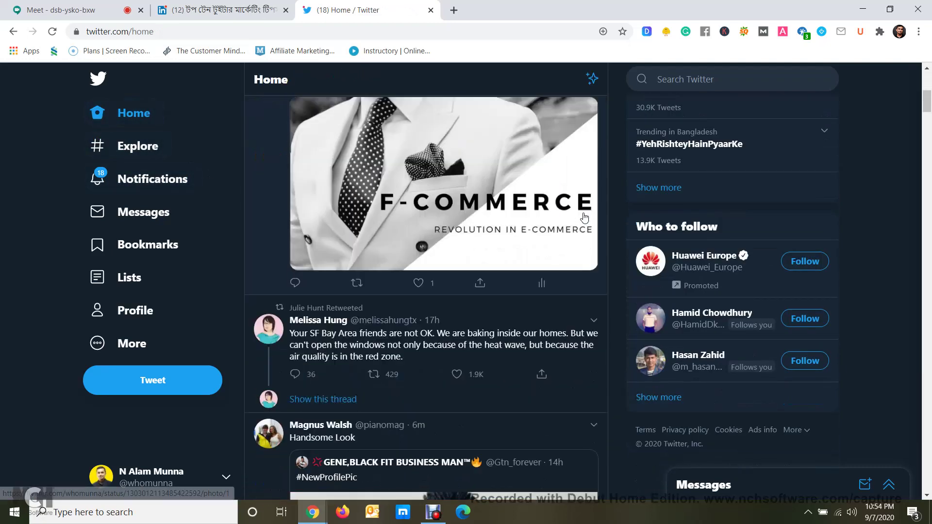
{"action": "scroll", "coordinate": [340, 223], "scroll_direction": "down", "scroll_amount": 6}
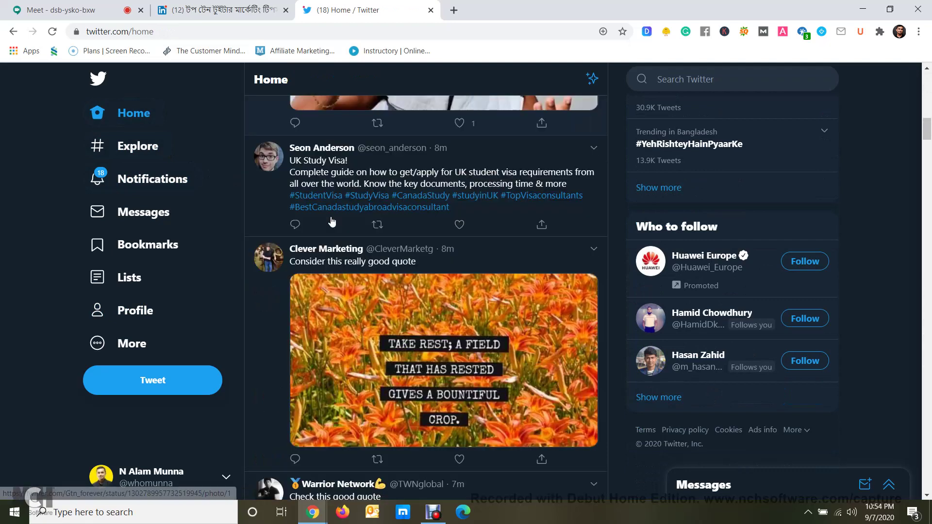
{"action": "scroll", "coordinate": [437, 248], "scroll_direction": "down", "scroll_amount": 2}
{"action": "scroll", "coordinate": [472, 256], "scroll_direction": "down", "scroll_amount": 1}
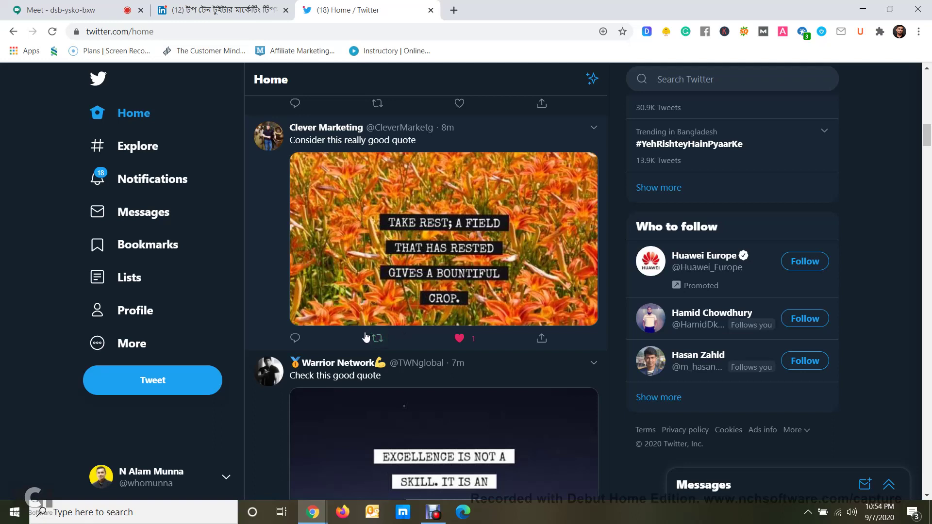
{"action": "left_click", "coordinate": [378, 340]}
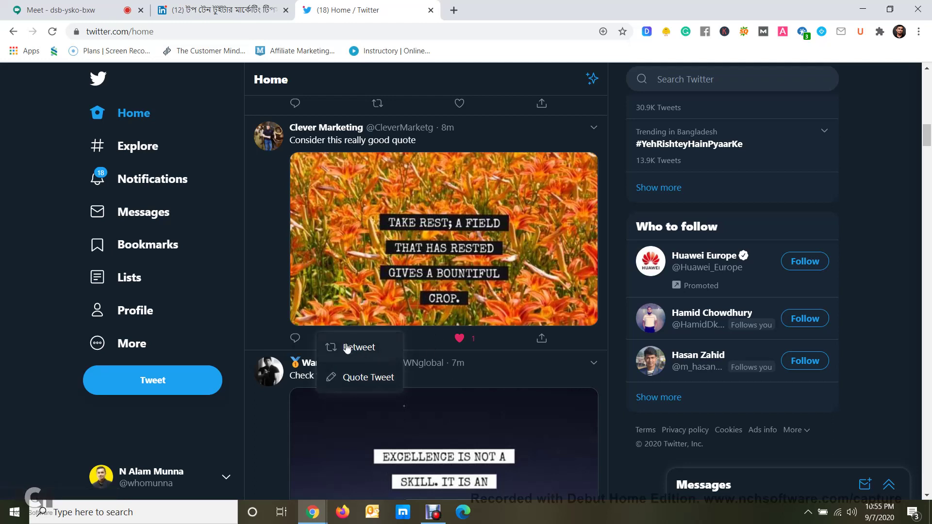
{"action": "left_click", "coordinate": [252, 314]}
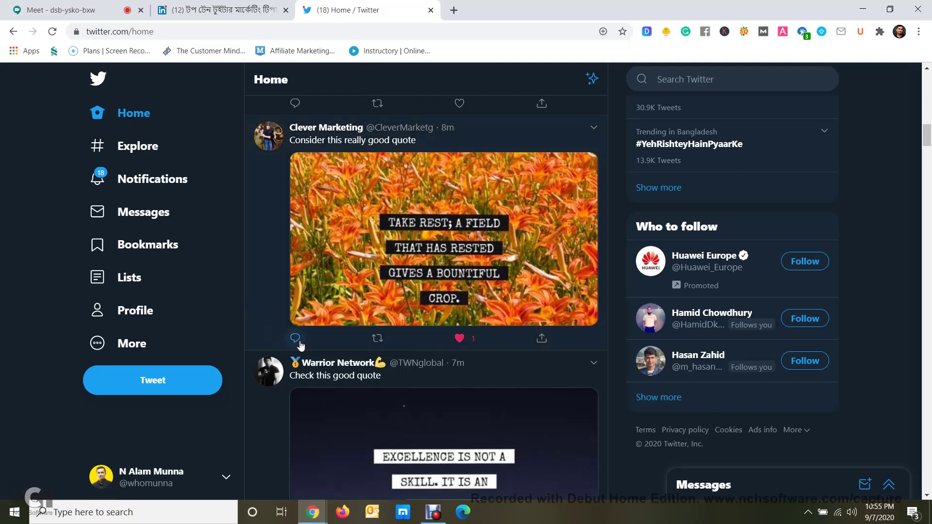
Discard a reply to Clever Marketing's tweet and go to the Explore trends page
{"action": "left_click", "coordinate": [294, 342]}
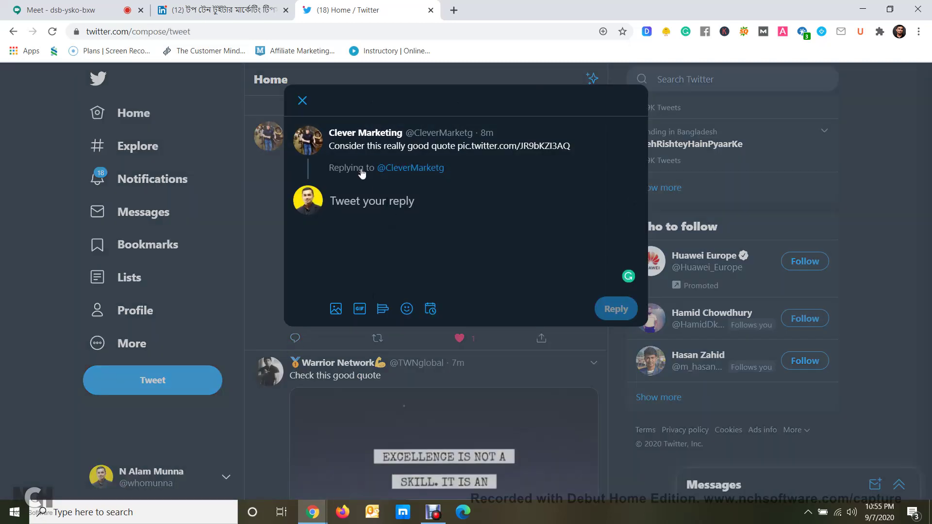
{"action": "left_click", "coordinate": [307, 134]}
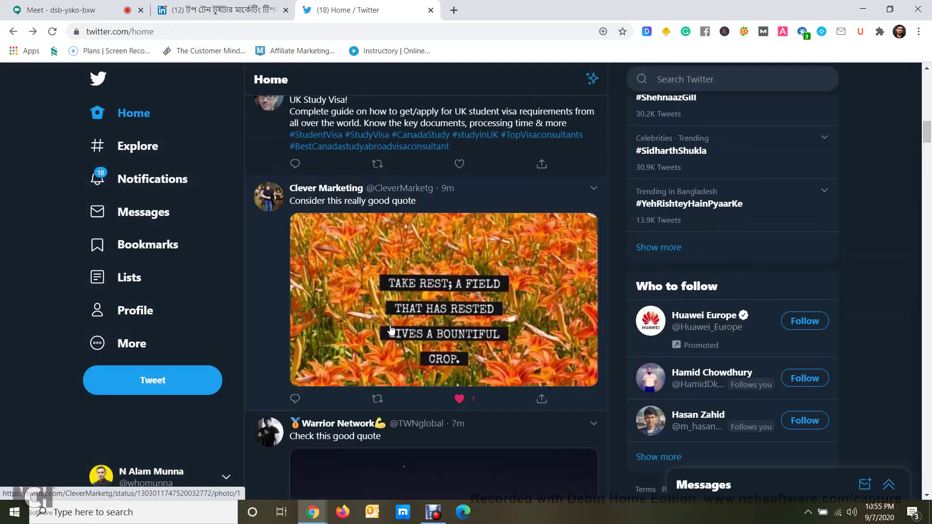
{"action": "left_click", "coordinate": [134, 152]}
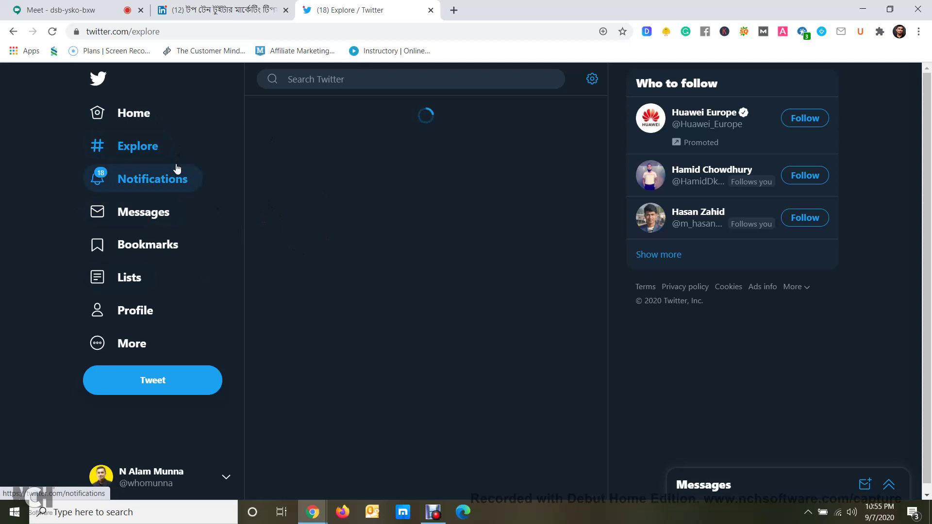
Visit the Notifications, Messages, Bookmarks and Lists pages in turn
{"action": "left_click", "coordinate": [156, 185]}
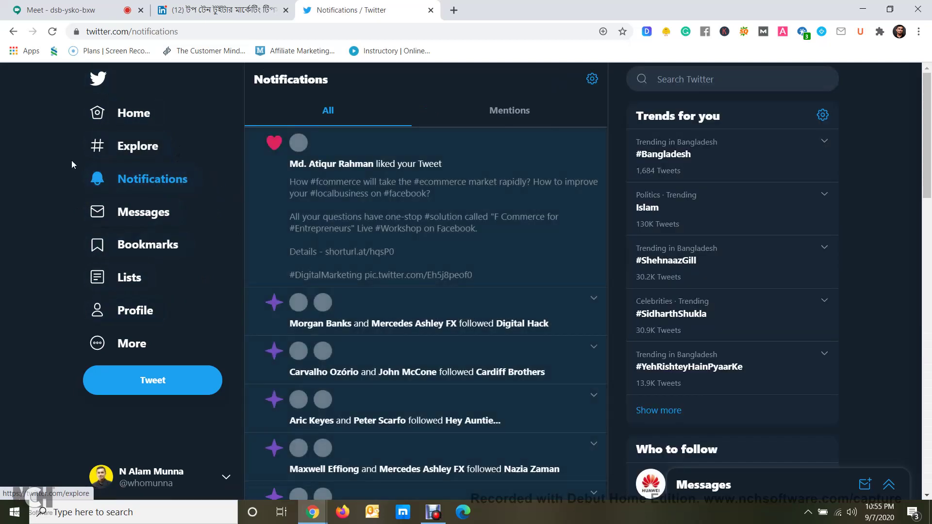
{"action": "left_click", "coordinate": [144, 219]}
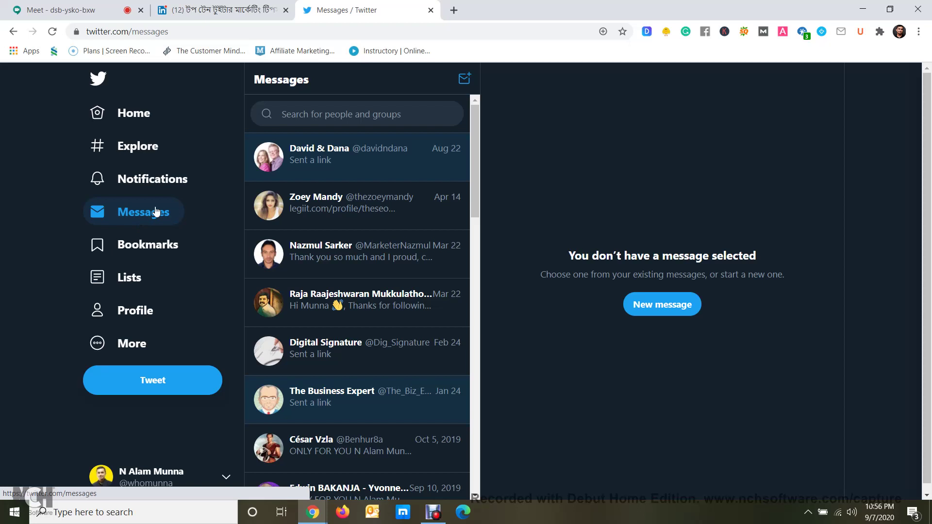
{"action": "left_click", "coordinate": [144, 246]}
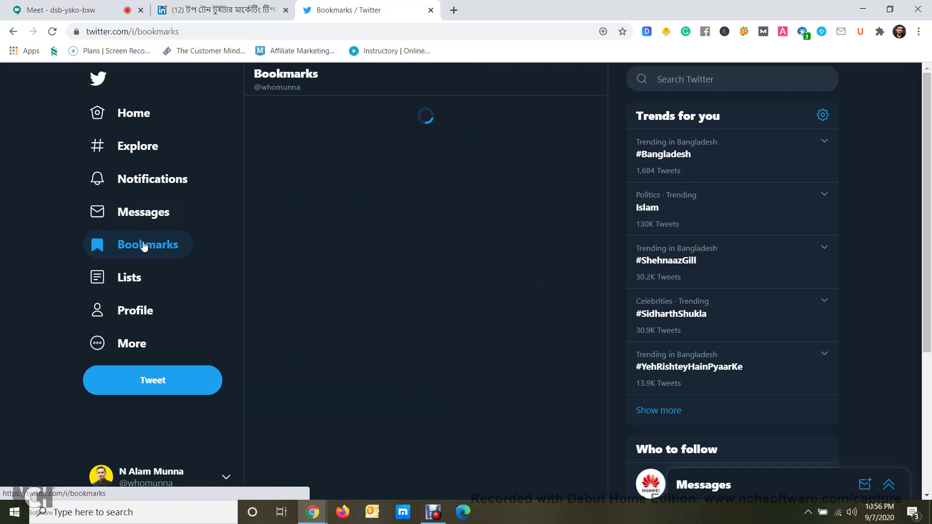
{"action": "left_click", "coordinate": [126, 278]}
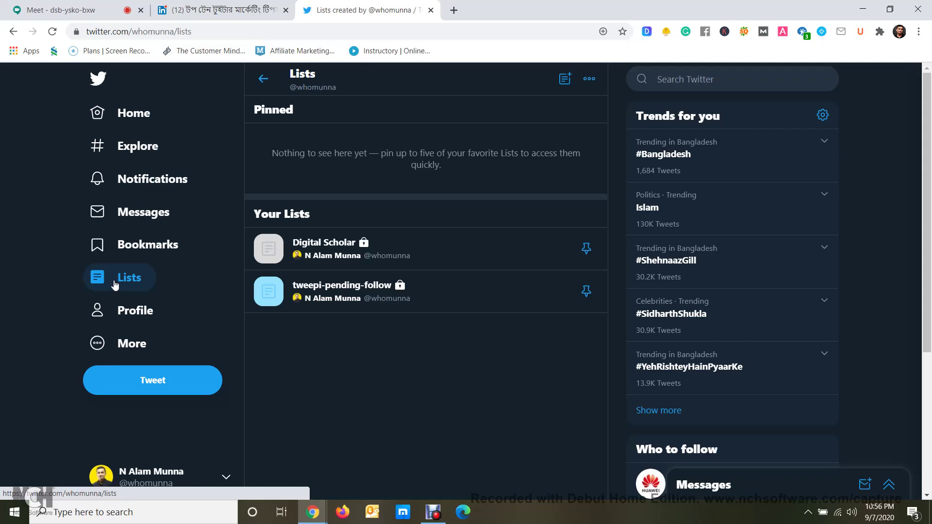
Return to Home, scroll the timeline, and open the Lists page
{"action": "left_click", "coordinate": [135, 115]}
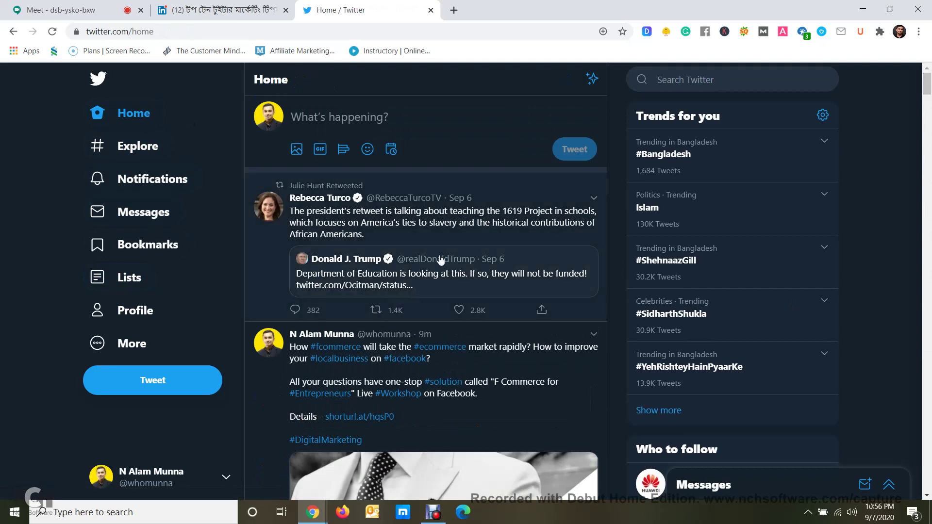
{"action": "scroll", "coordinate": [251, 387], "scroll_direction": "down", "scroll_amount": 10}
{"action": "scroll", "coordinate": [251, 387], "scroll_direction": "down", "scroll_amount": 20}
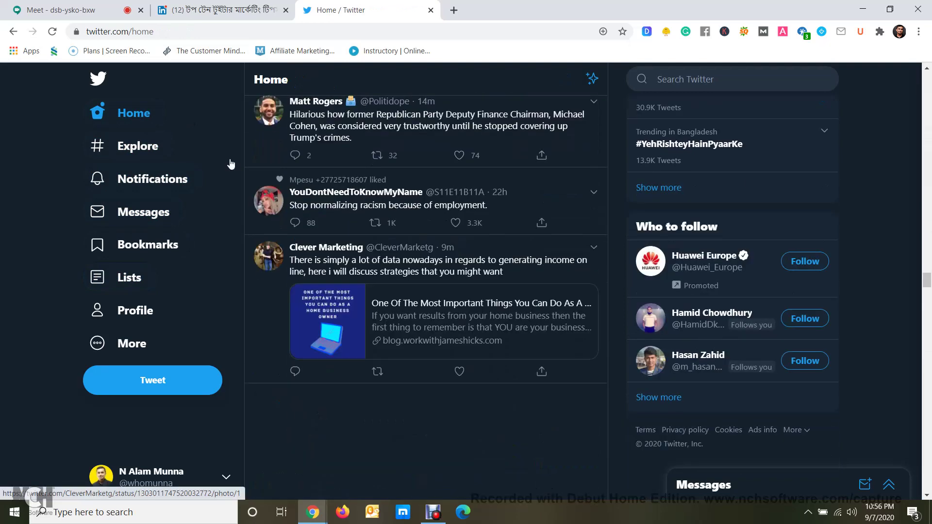
{"action": "scroll", "coordinate": [478, 235], "scroll_direction": "down", "scroll_amount": 3}
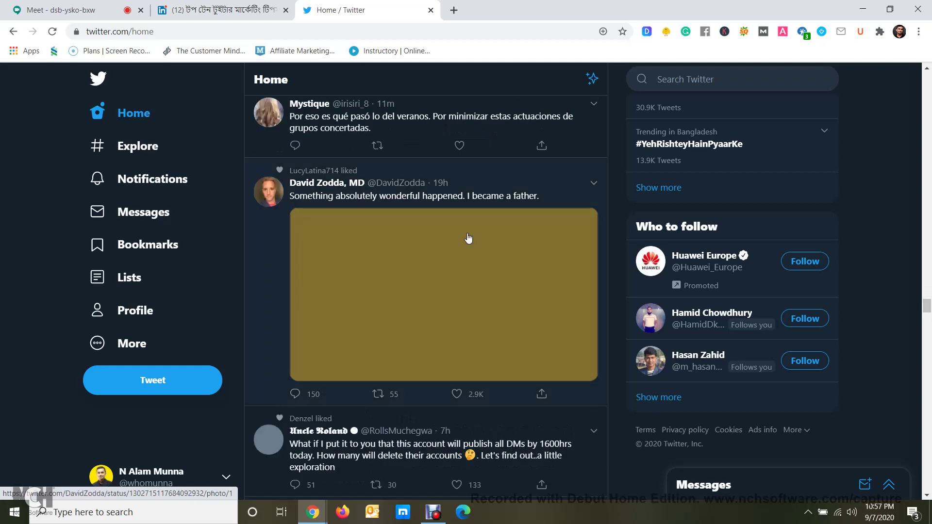
{"action": "scroll", "coordinate": [468, 238], "scroll_direction": "down", "scroll_amount": 15}
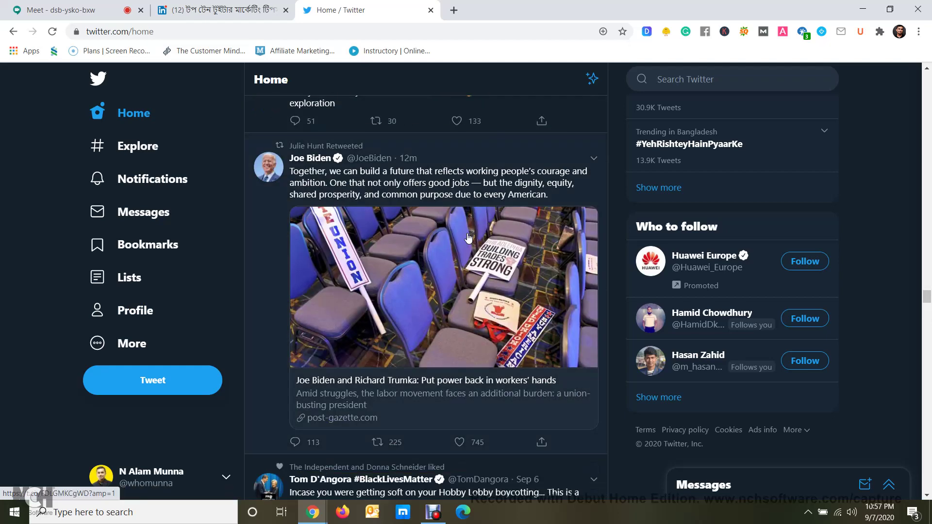
{"action": "scroll", "coordinate": [251, 201], "scroll_direction": "down", "scroll_amount": 20}
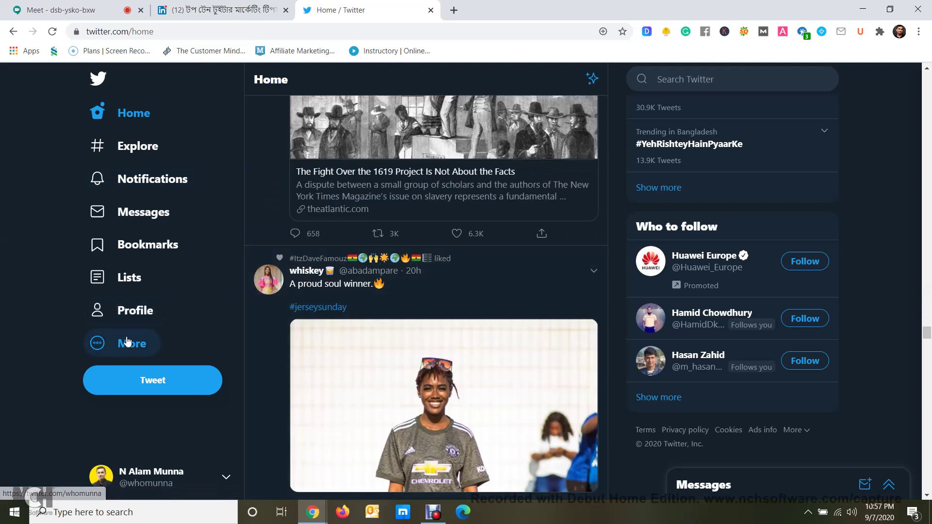
{"action": "left_click", "coordinate": [126, 284]}
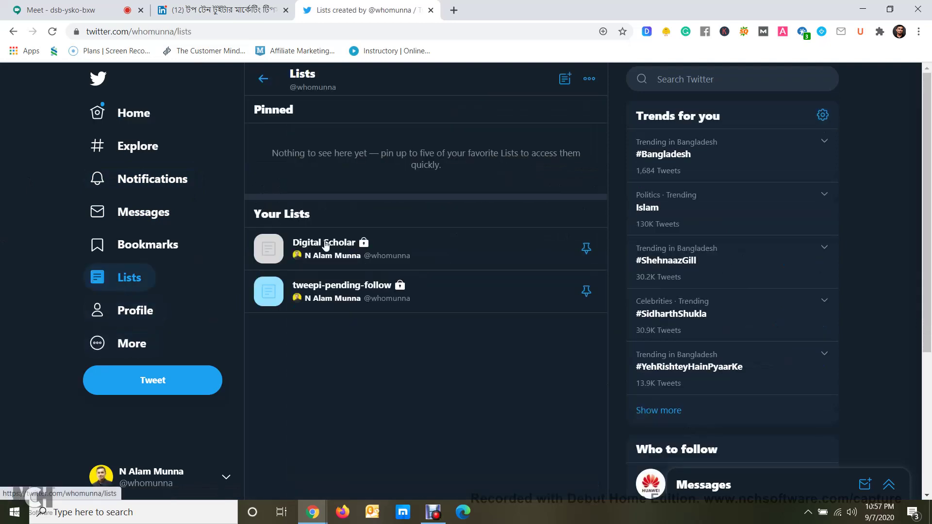
{"action": "left_click", "coordinate": [441, 285]}
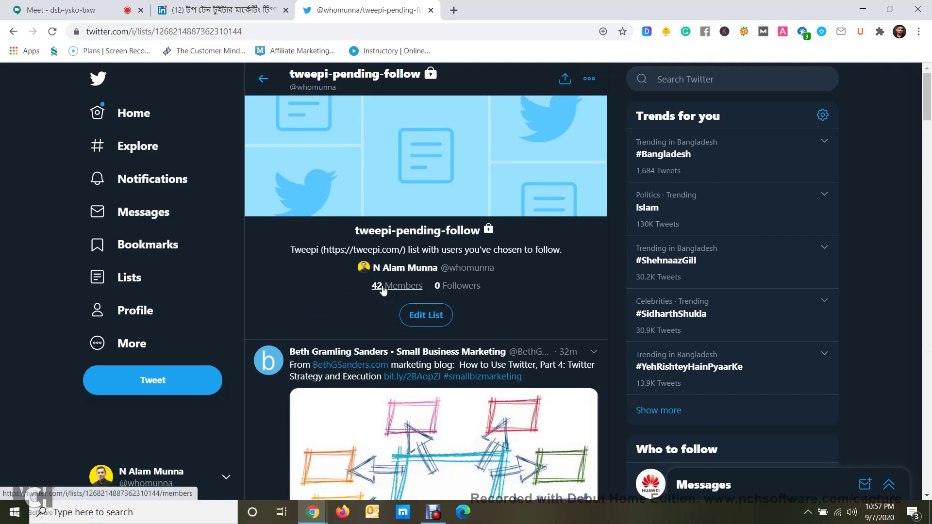
{"action": "scroll", "coordinate": [385, 290], "scroll_direction": "down", "scroll_amount": 15}
{"action": "scroll", "coordinate": [339, 165], "scroll_direction": "down", "scroll_amount": 20}
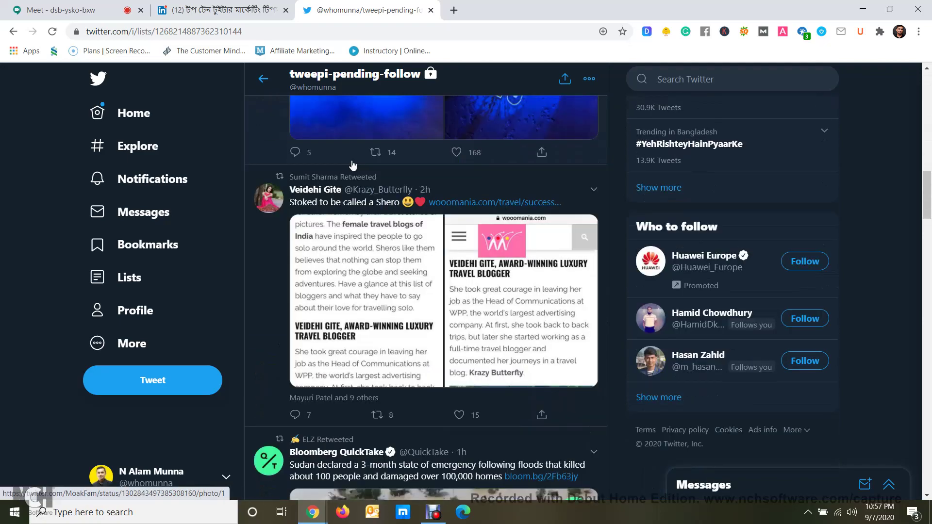
{"action": "scroll", "coordinate": [471, 302], "scroll_direction": "up", "scroll_amount": 12}
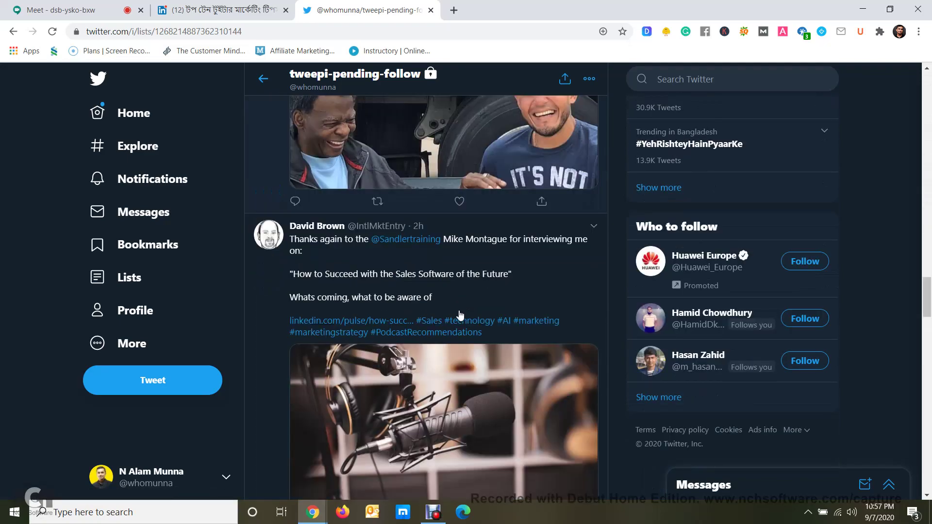
{"action": "scroll", "coordinate": [274, 324], "scroll_direction": "down", "scroll_amount": 6}
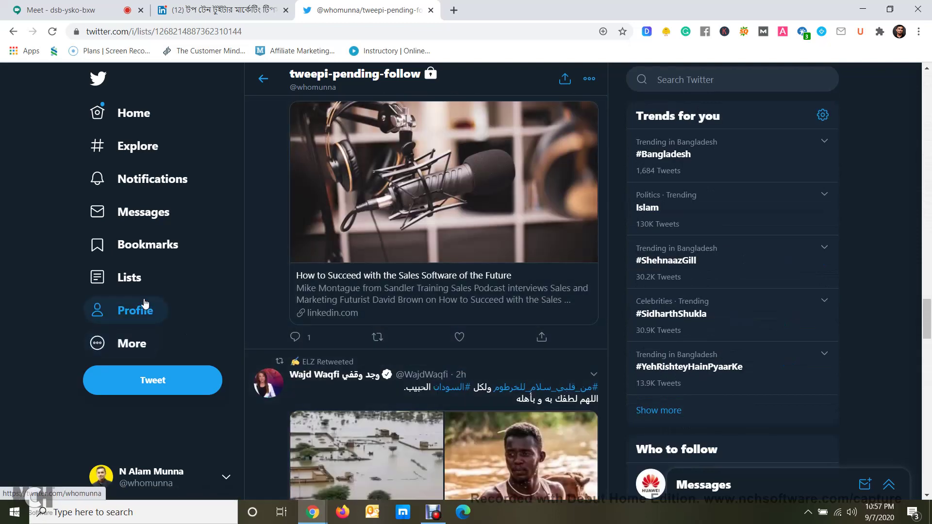
{"action": "left_click", "coordinate": [127, 278]}
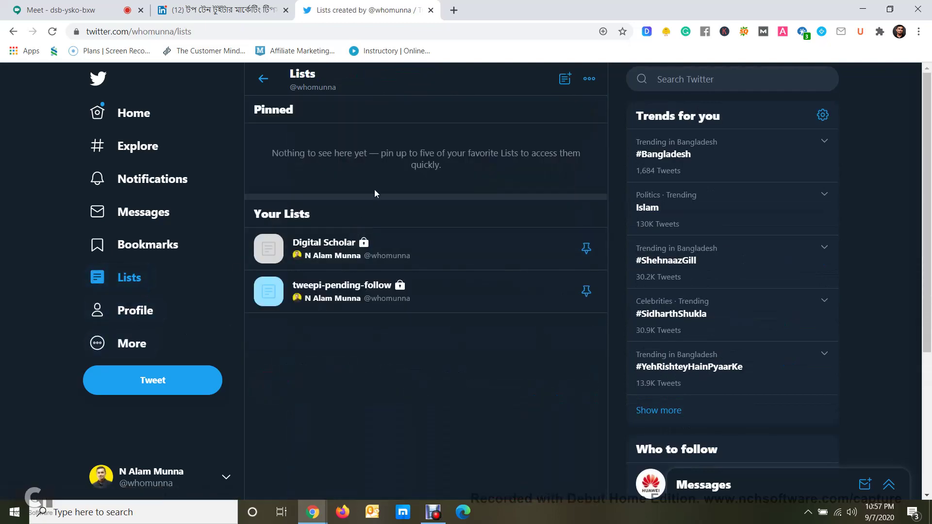
{"action": "left_click", "coordinate": [565, 82]}
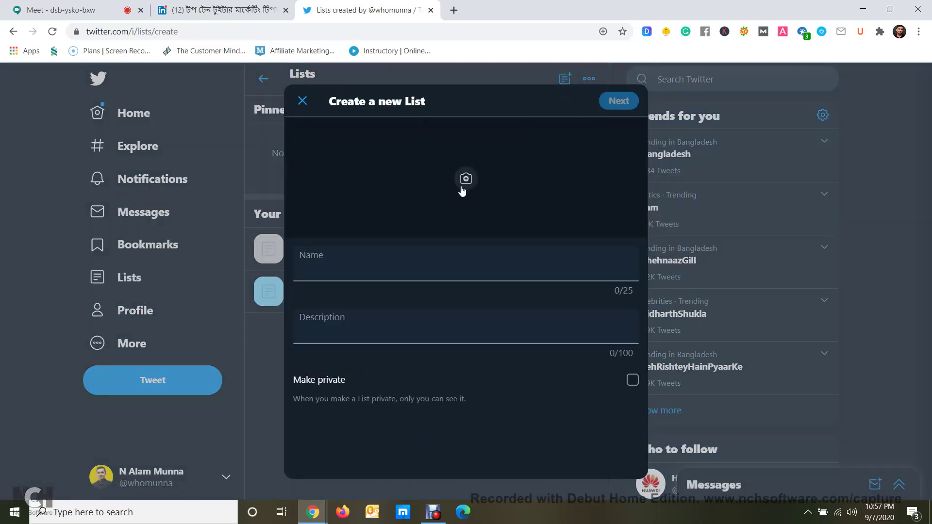
{"action": "left_click", "coordinate": [312, 279]}
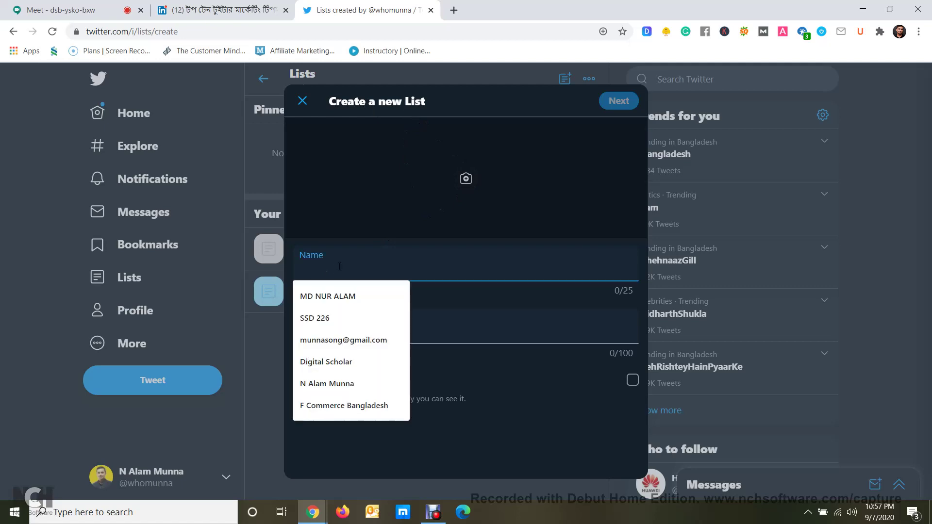
{"action": "left_click", "coordinate": [450, 259]}
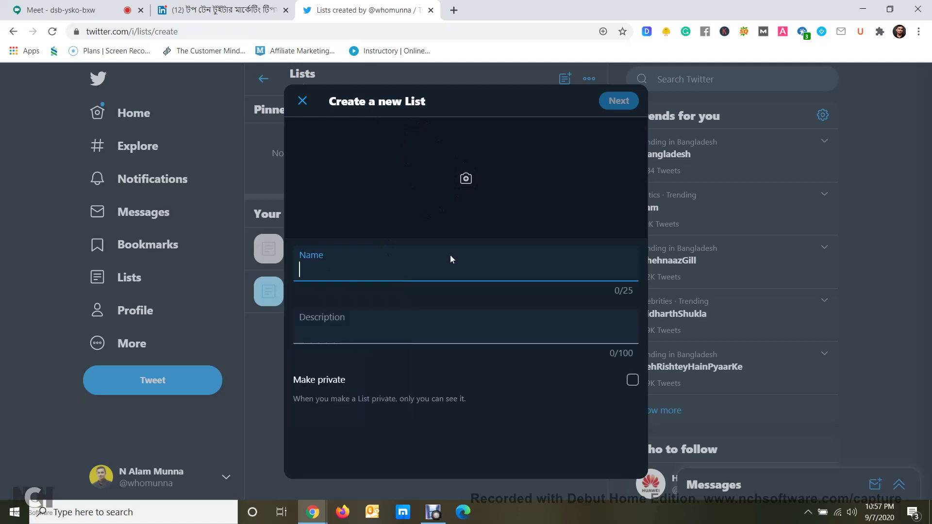
{"action": "left_click", "coordinate": [382, 321]}
{"action": "left_click", "coordinate": [519, 374]}
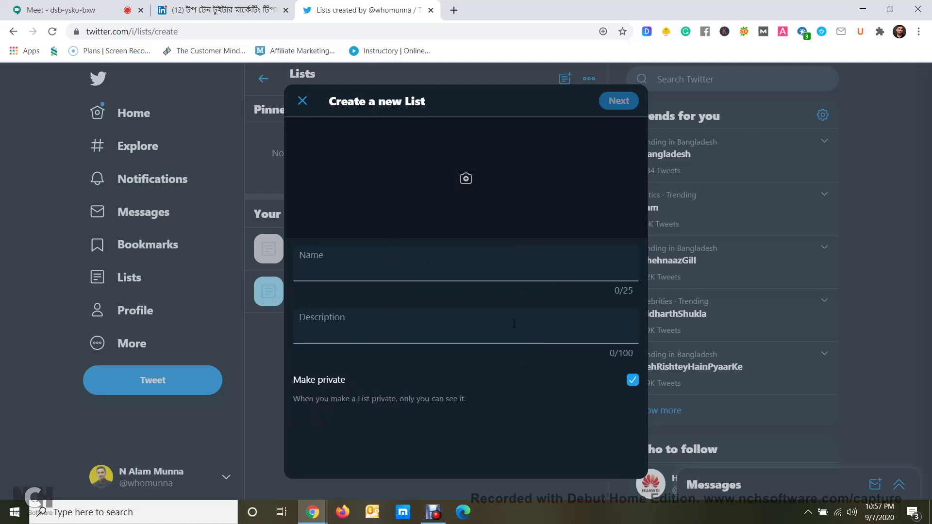
{"action": "left_click", "coordinate": [303, 101]}
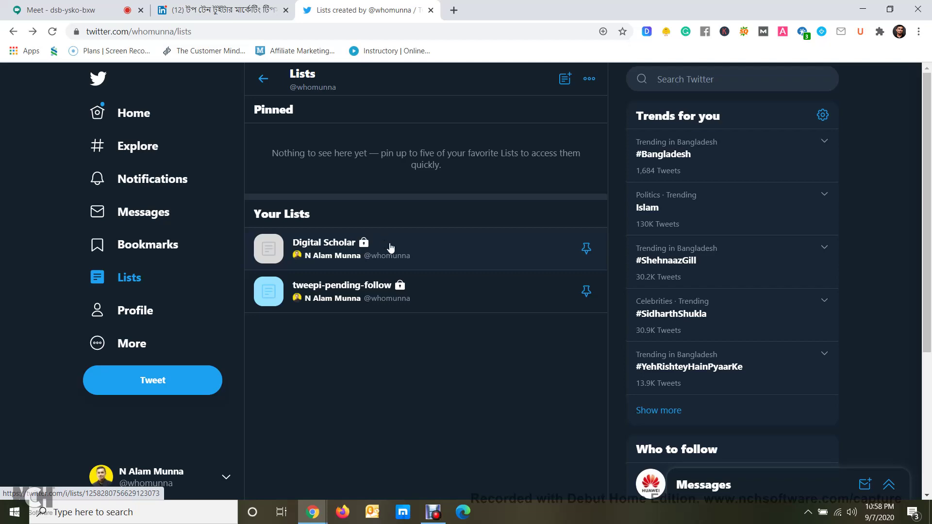
Open your own profile page, scroll its tweets, and expand the More options menu
{"action": "left_click", "coordinate": [137, 311]}
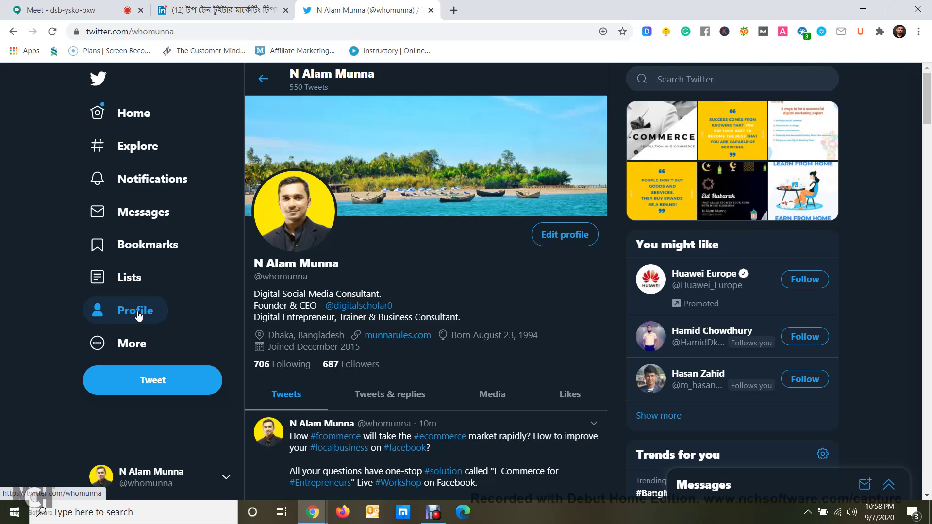
{"action": "scroll", "coordinate": [503, 392], "scroll_direction": "down", "scroll_amount": 10}
{"action": "scroll", "coordinate": [500, 391], "scroll_direction": "up", "scroll_amount": 8}
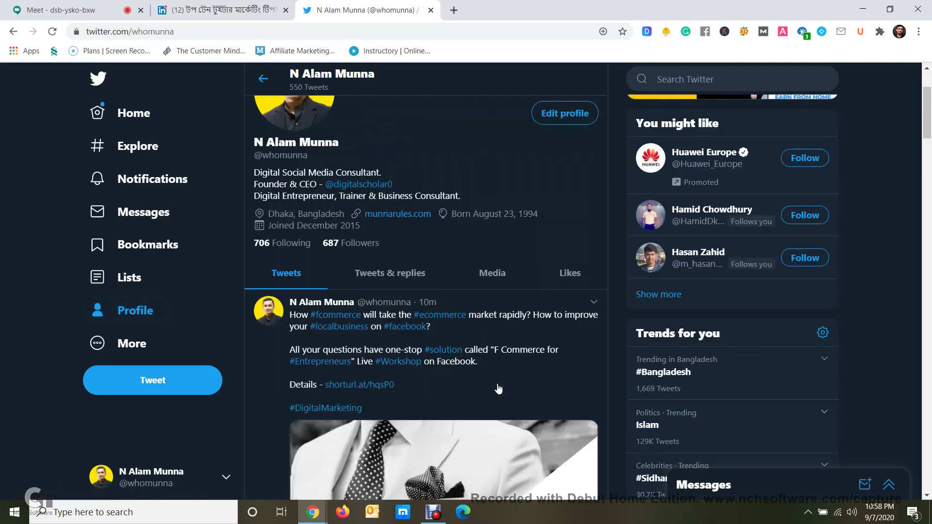
{"action": "scroll", "coordinate": [498, 388], "scroll_direction": "down", "scroll_amount": 6}
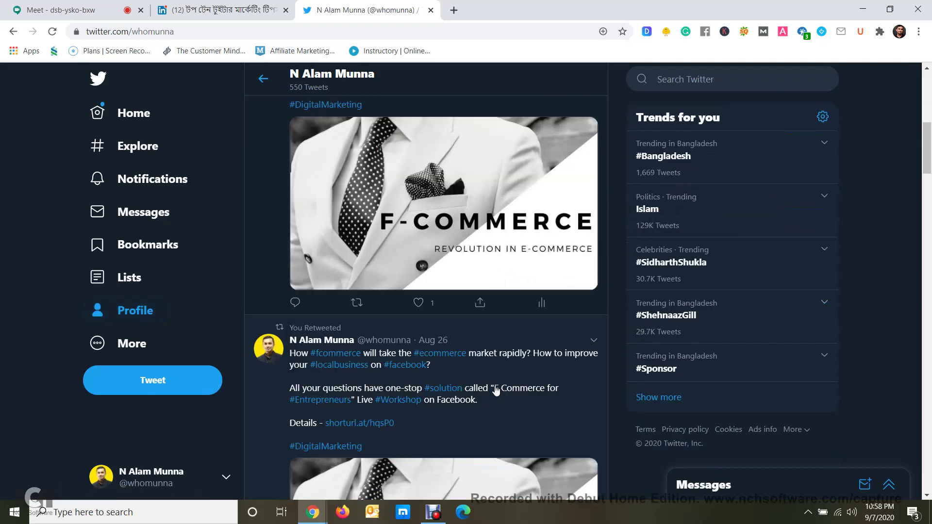
{"action": "scroll", "coordinate": [496, 391], "scroll_direction": "down", "scroll_amount": 2}
{"action": "scroll", "coordinate": [495, 392], "scroll_direction": "up", "scroll_amount": 7}
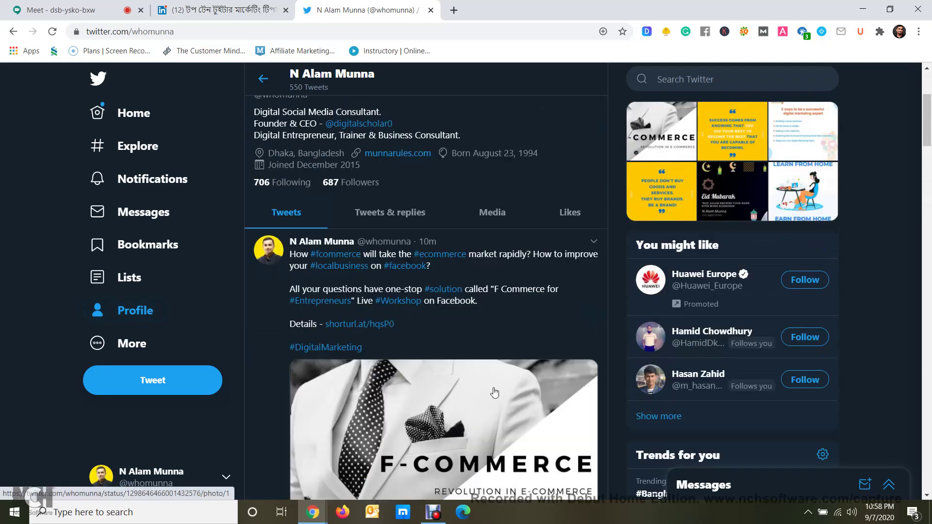
{"action": "left_click", "coordinate": [129, 347]}
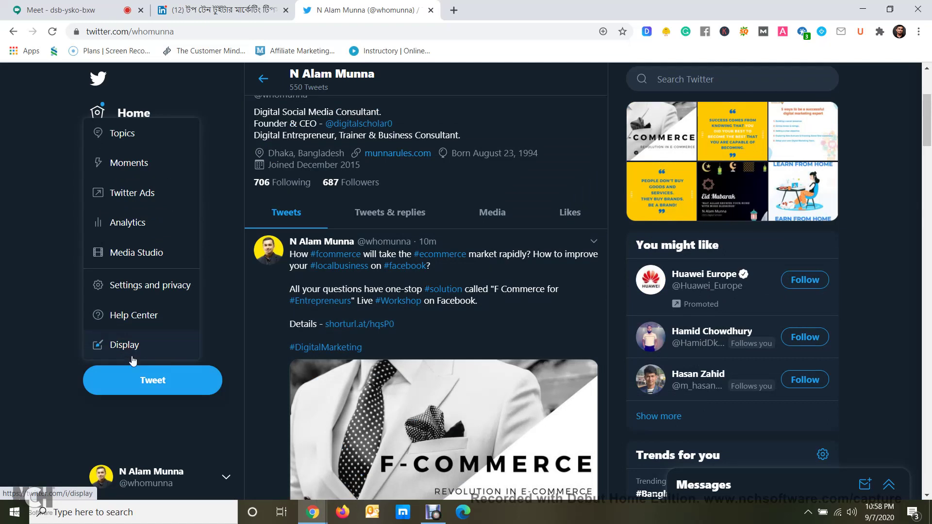
Open Twitter Ads in a new tab and launch the account's Twitter Analytics home
{"action": "right_click", "coordinate": [142, 196]}
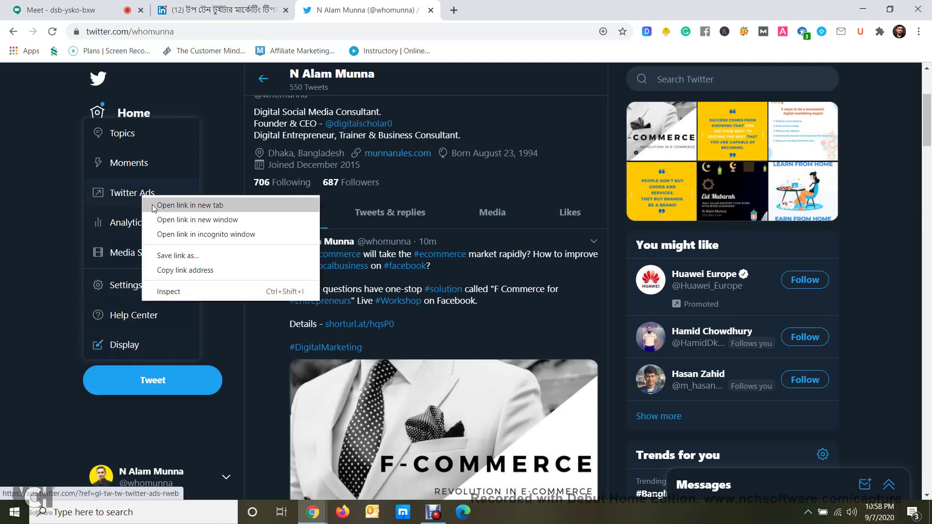
{"action": "left_click", "coordinate": [154, 206]}
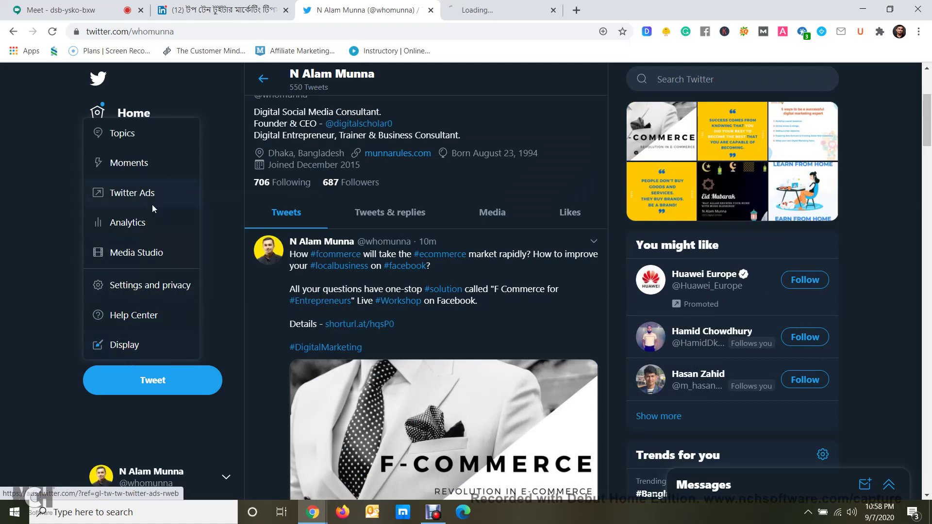
{"action": "left_click", "coordinate": [121, 234]}
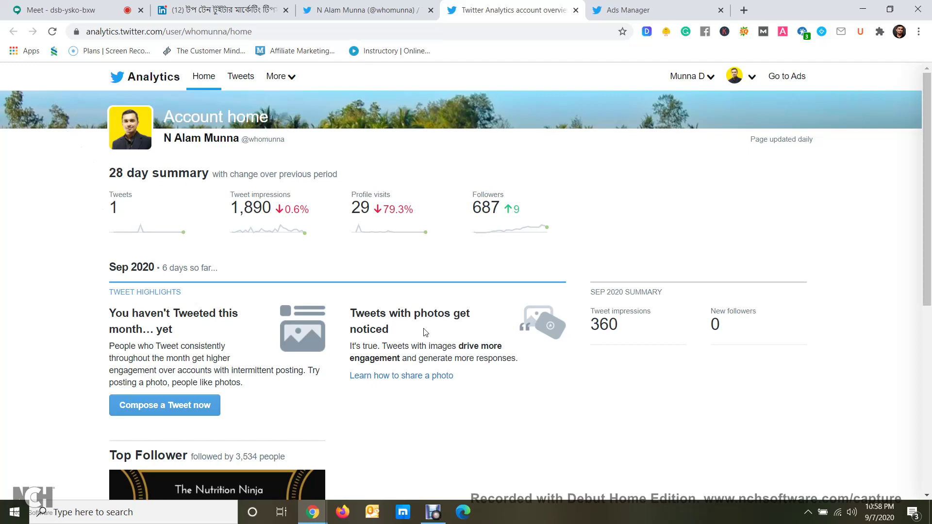
Scroll the Analytics home and select the August summary figures, including 2,069 tweet impressions
{"action": "scroll", "coordinate": [424, 330], "scroll_direction": "down", "scroll_amount": 6}
{"action": "scroll", "coordinate": [360, 302], "scroll_direction": "down", "scroll_amount": 2}
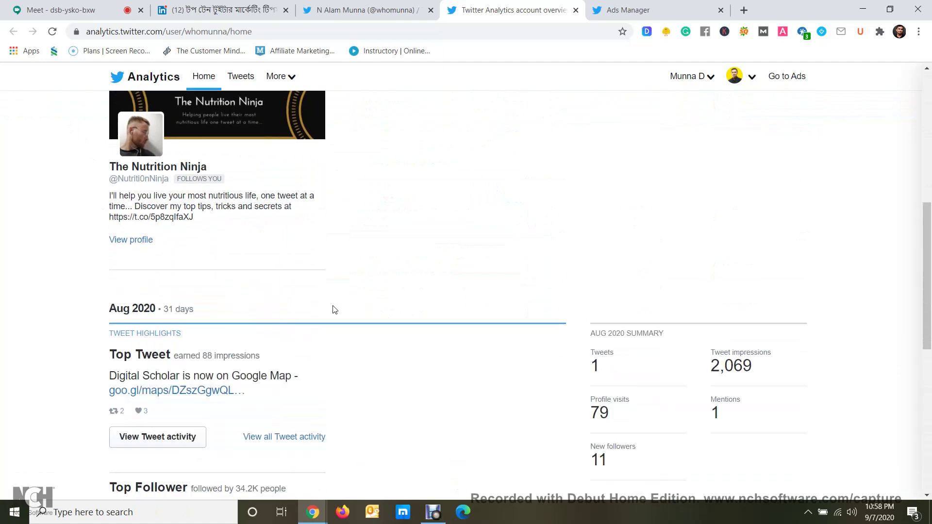
{"action": "scroll", "coordinate": [238, 305], "scroll_direction": "down", "scroll_amount": 2}
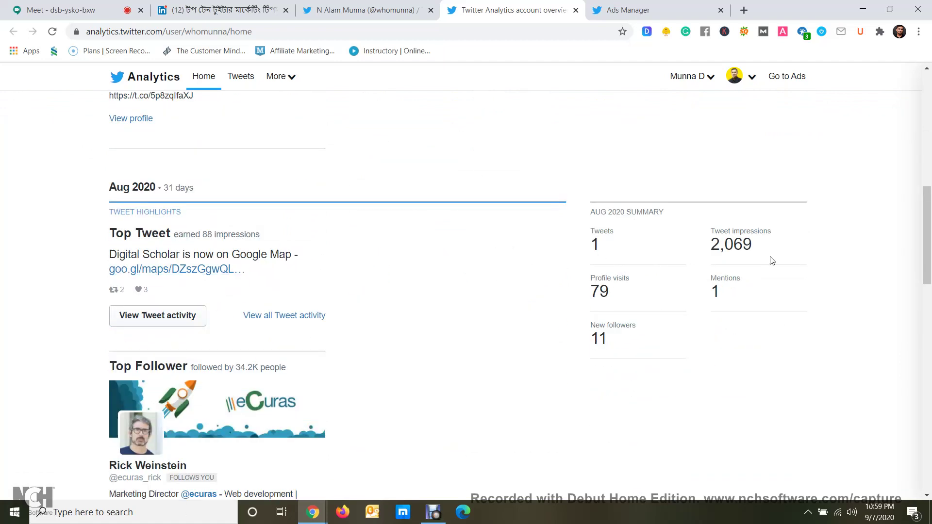
{"action": "left_click_drag", "start_coordinate": [761, 253], "coordinate": [707, 251]}
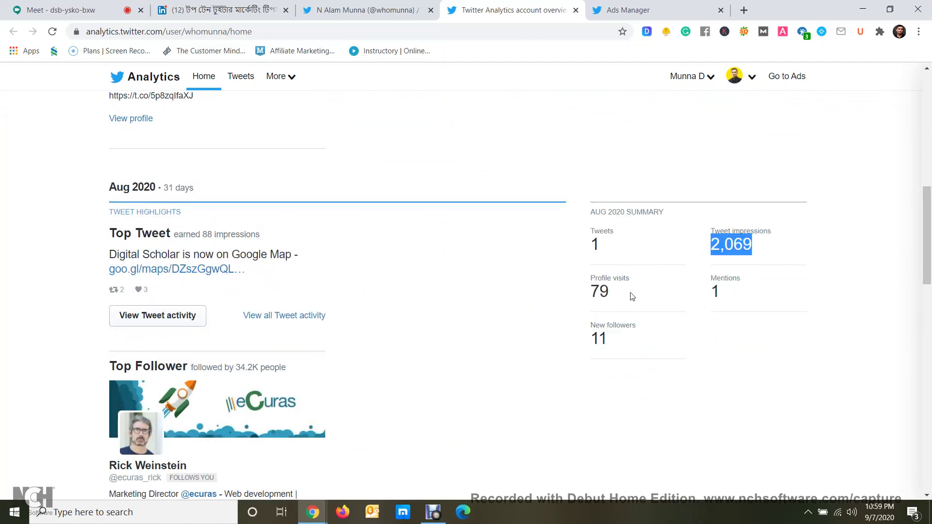
{"action": "left_click_drag", "start_coordinate": [621, 299], "coordinate": [568, 304]}
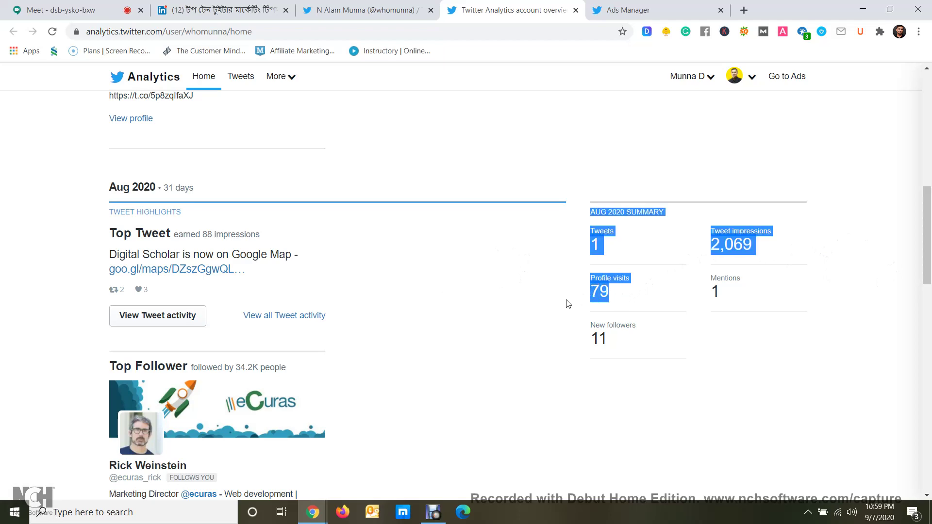
Mark the 1,890 tweet impressions figure, then close the Analytics tab
{"action": "scroll", "coordinate": [628, 278], "scroll_direction": "down", "scroll_amount": 15}
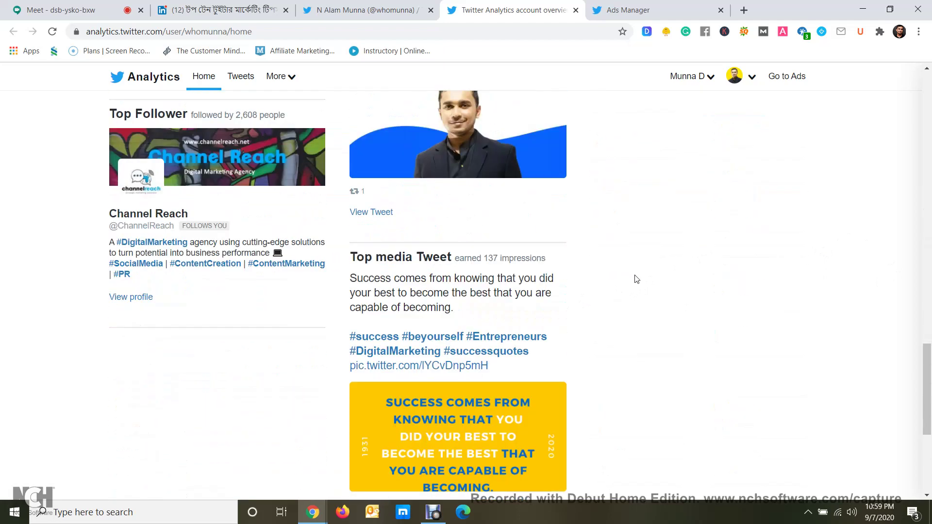
{"action": "scroll", "coordinate": [636, 278], "scroll_direction": "up", "scroll_amount": 20}
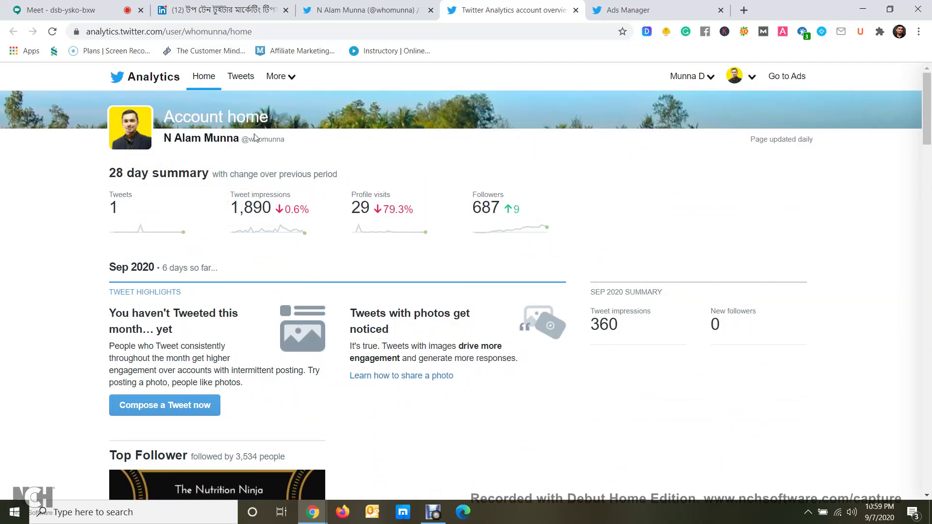
{"action": "scroll", "coordinate": [262, 130], "scroll_direction": "down", "scroll_amount": 15}
{"action": "scroll", "coordinate": [265, 132], "scroll_direction": "down", "scroll_amount": 6}
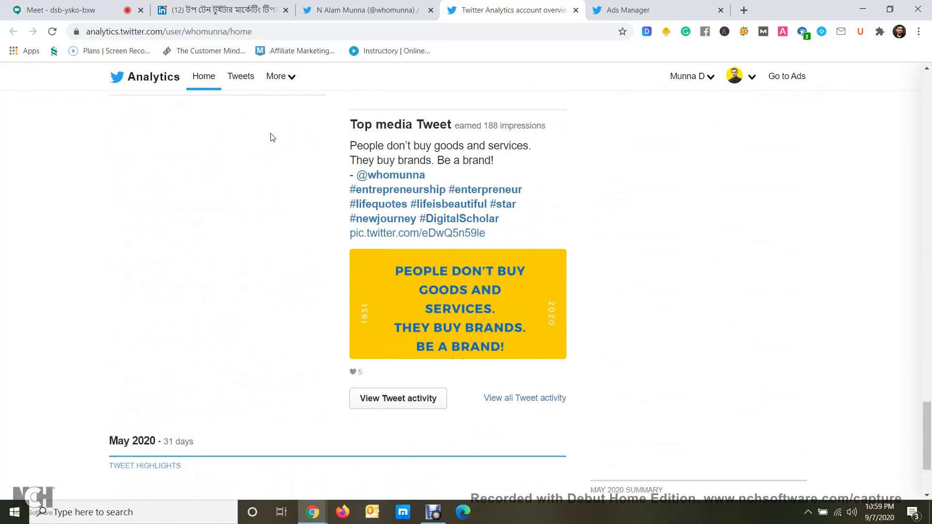
{"action": "scroll", "coordinate": [292, 142], "scroll_direction": "up", "scroll_amount": 20}
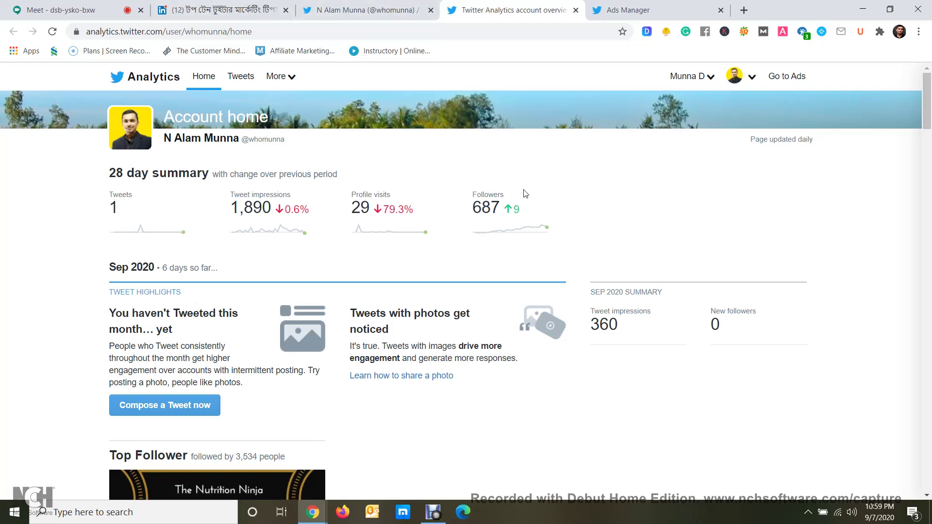
{"action": "left_click_drag", "start_coordinate": [278, 204], "coordinate": [223, 208]}
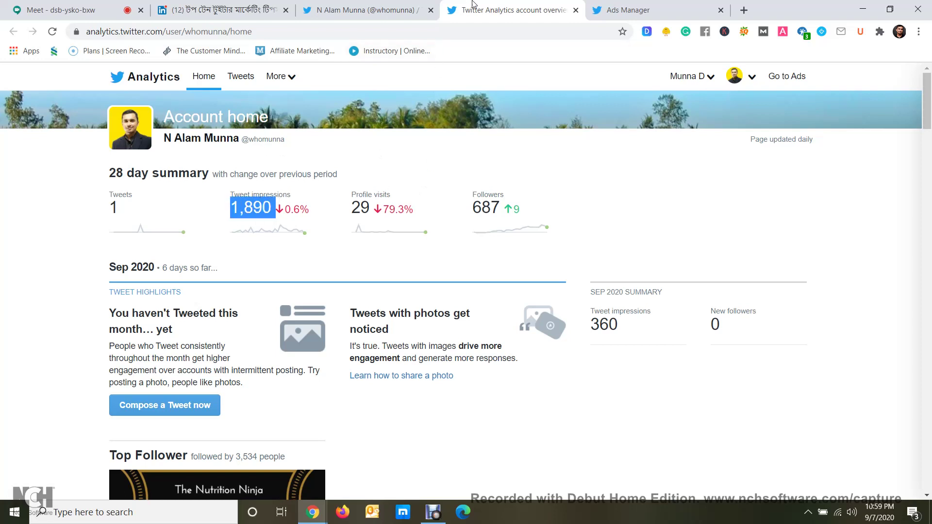
{"action": "left_click", "coordinate": [576, 10]}
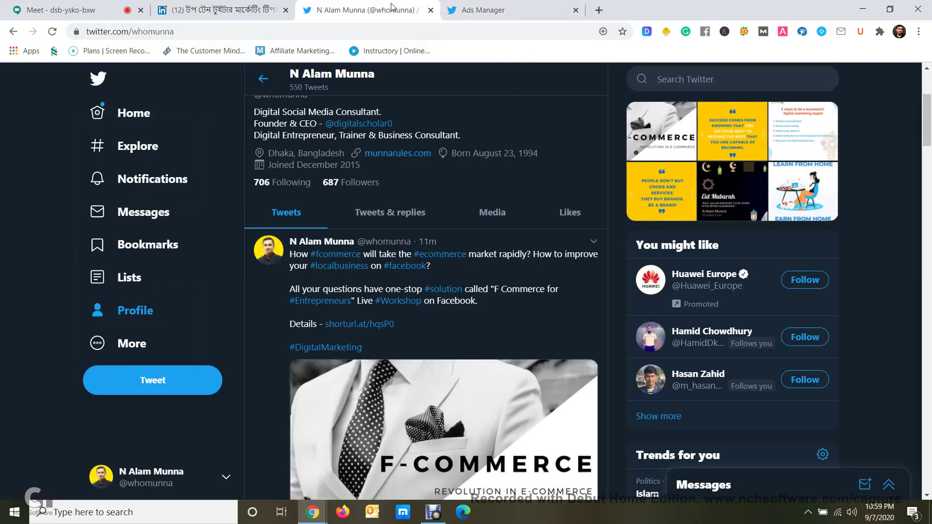
Switch back and forth between the Ads Manager dashboard and the Twitter profile tabs
{"action": "left_click", "coordinate": [461, 8]}
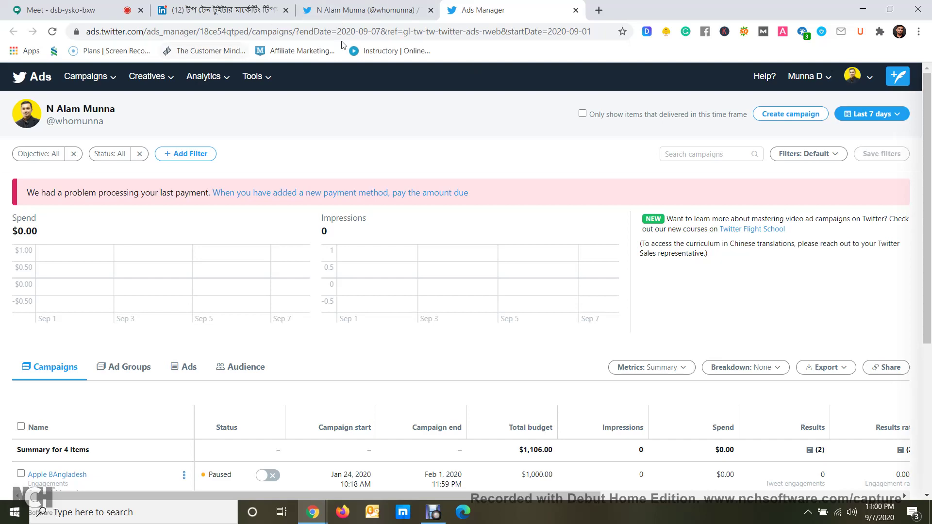
{"action": "left_click", "coordinate": [388, 9]}
{"action": "left_click", "coordinate": [485, 10]}
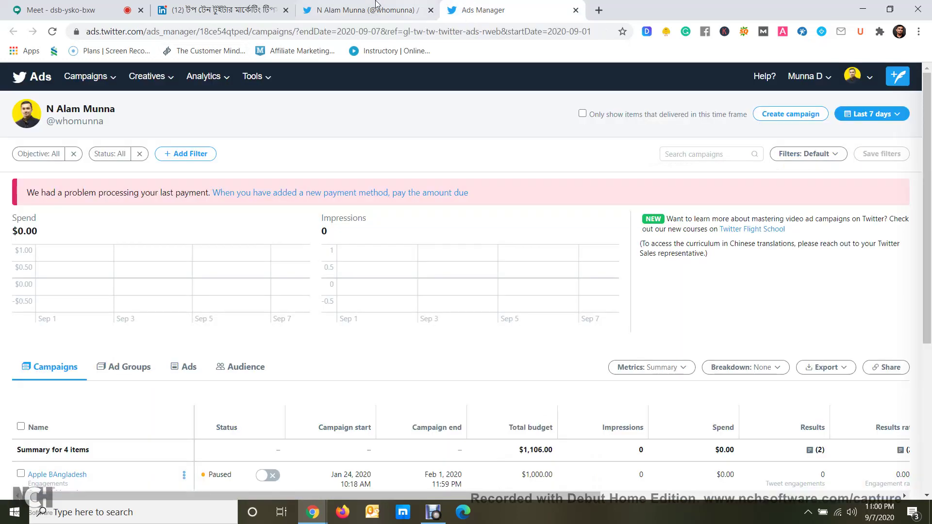
{"action": "left_click", "coordinate": [351, 6]}
{"action": "left_click", "coordinate": [513, 7]}
{"action": "left_click", "coordinate": [368, 15]}
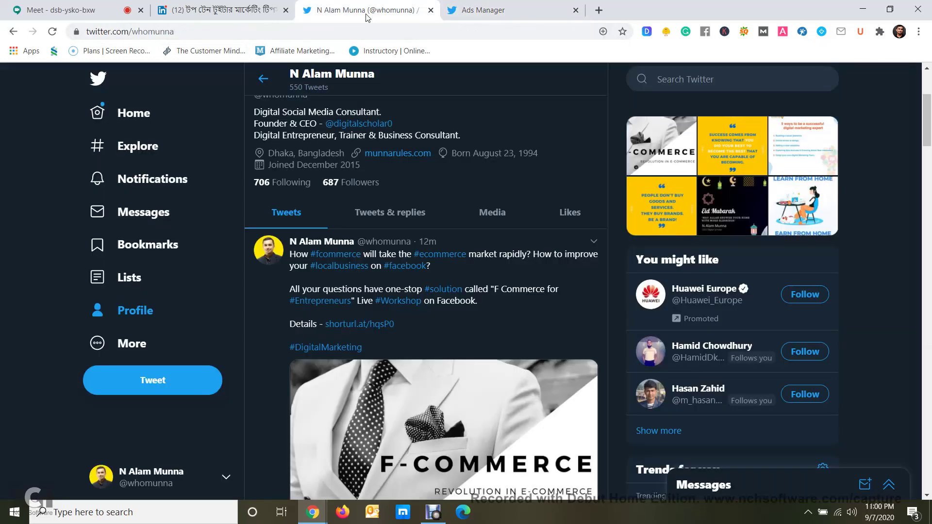
Expand the profile's More menu, then return to the Ads Manager campaigns dashboard
{"action": "scroll", "coordinate": [572, 313], "scroll_direction": "up", "scroll_amount": 5}
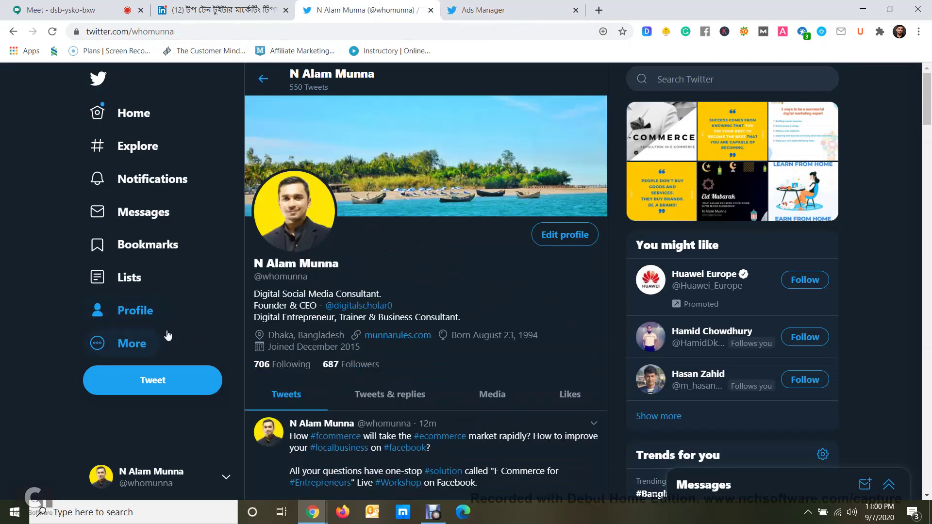
{"action": "left_click", "coordinate": [128, 345]}
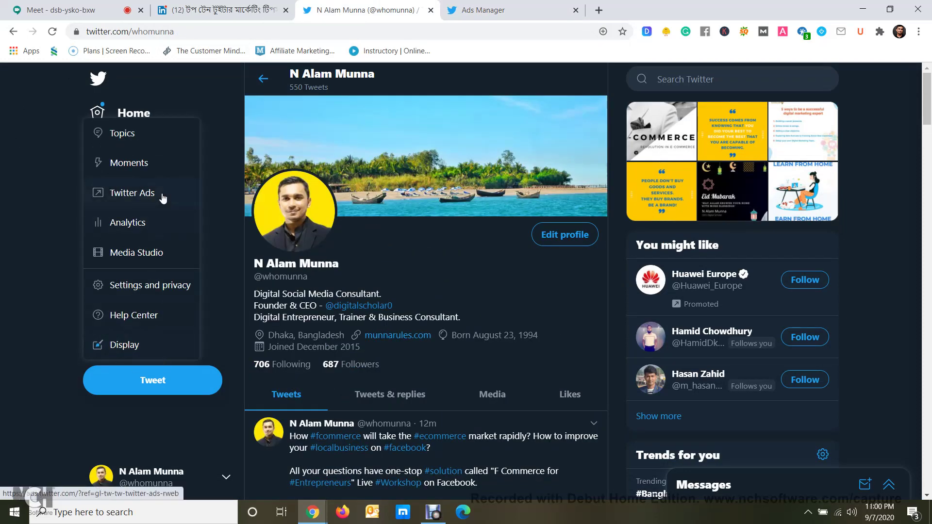
{"action": "left_click", "coordinate": [521, 18]}
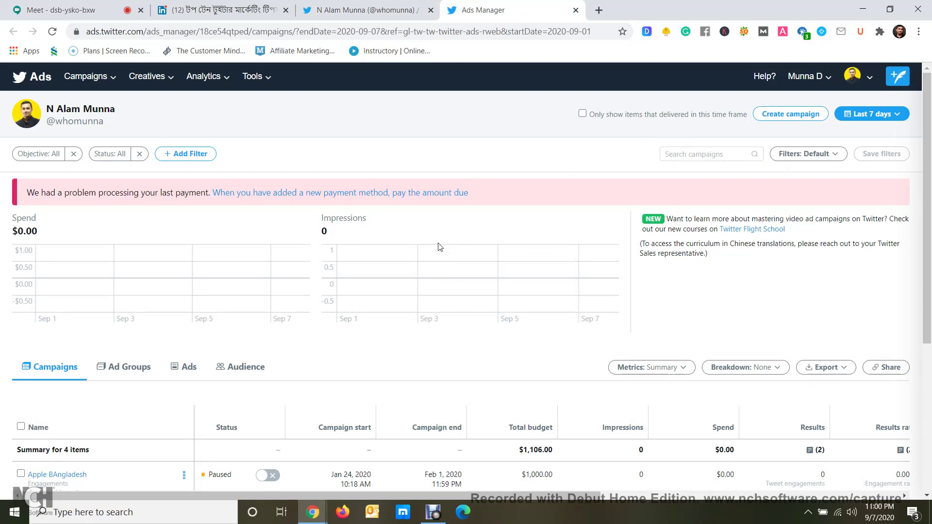
{"action": "left_click", "coordinate": [593, 427]}
{"action": "left_click", "coordinate": [836, 82]}
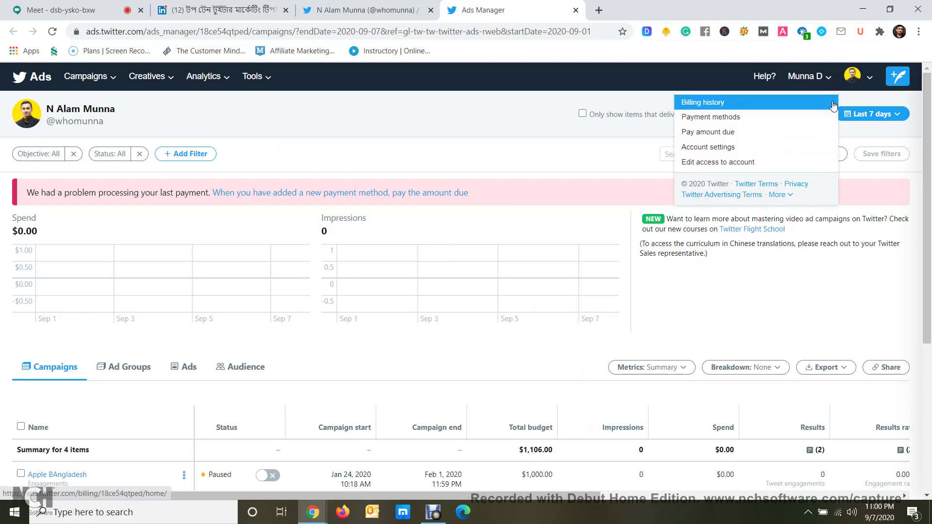
{"action": "left_click", "coordinate": [860, 79]}
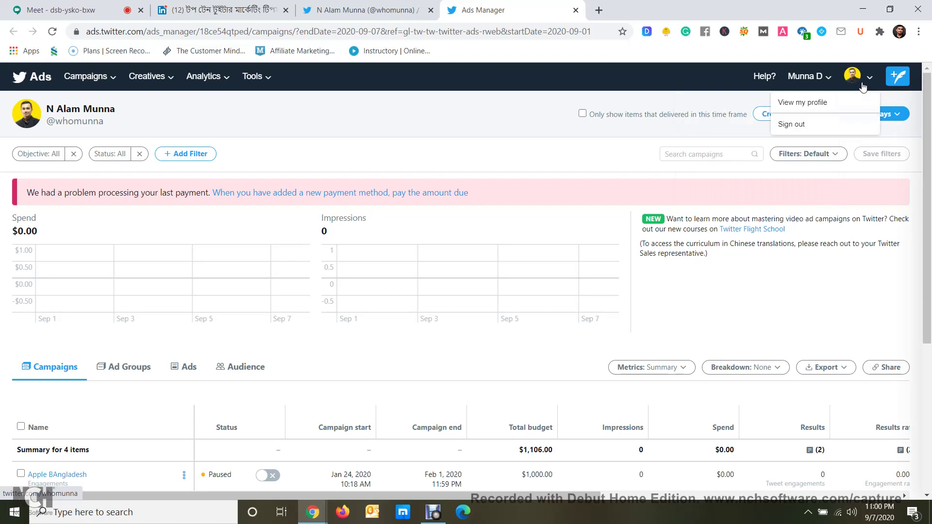
{"action": "left_click", "coordinate": [673, 96]}
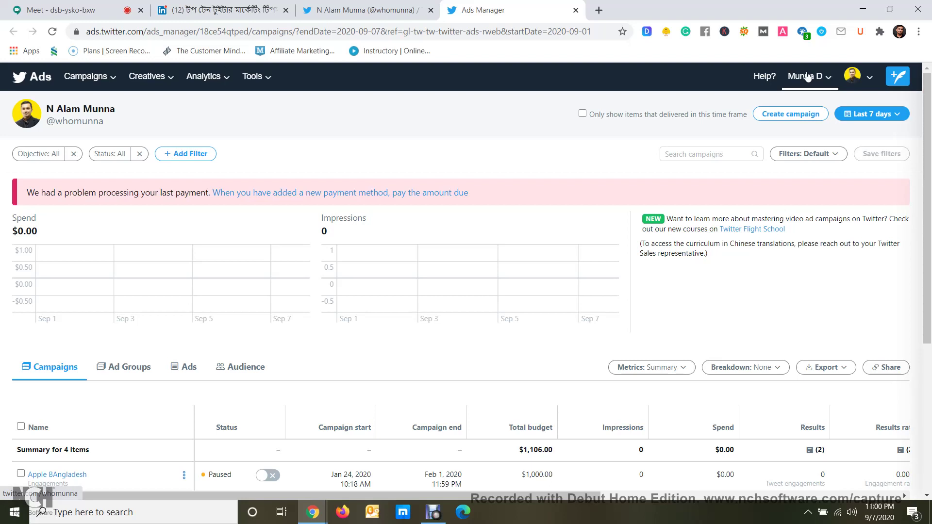
Begin a new campaign with the Create campaign button on the campaigns dashboard
{"action": "left_click", "coordinate": [797, 120]}
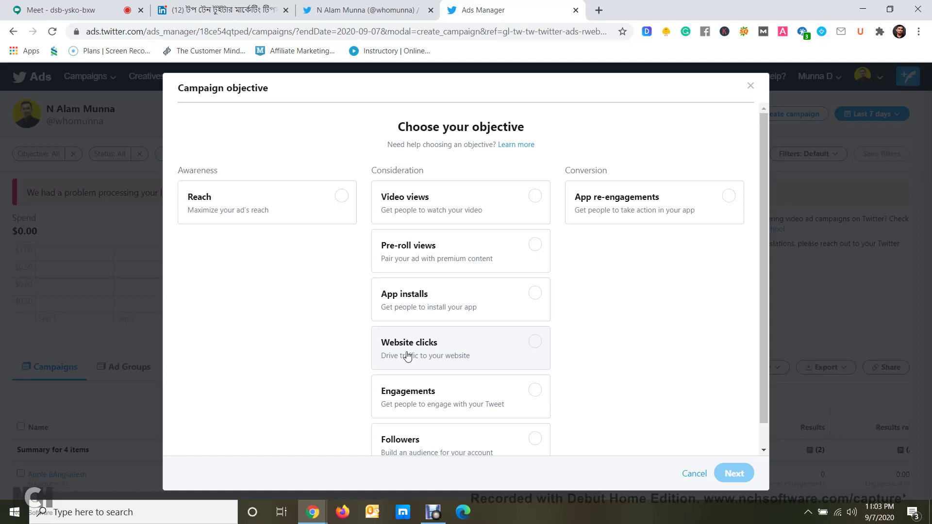
{"action": "scroll", "coordinate": [480, 349], "scroll_direction": "down", "scroll_amount": 1}
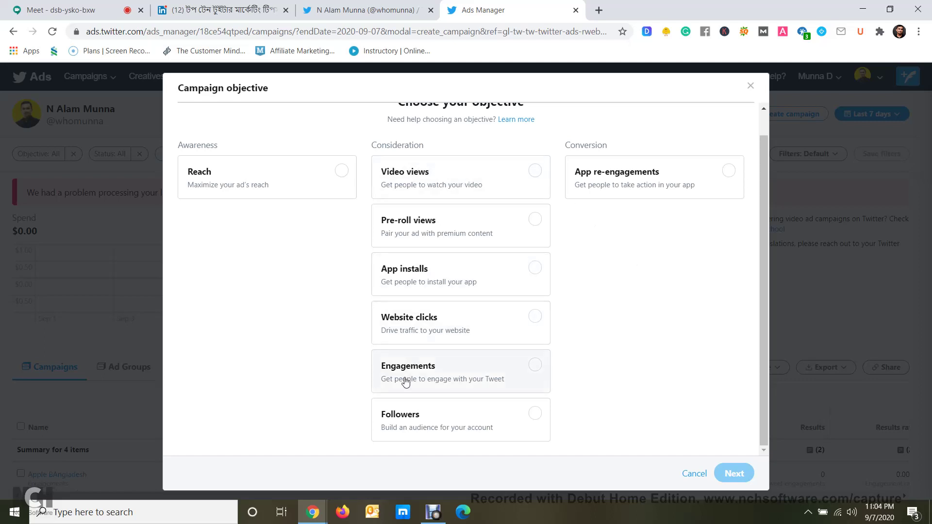
Pick the Engagements objective and continue the saved DS draft campaign
{"action": "left_click", "coordinate": [382, 379]}
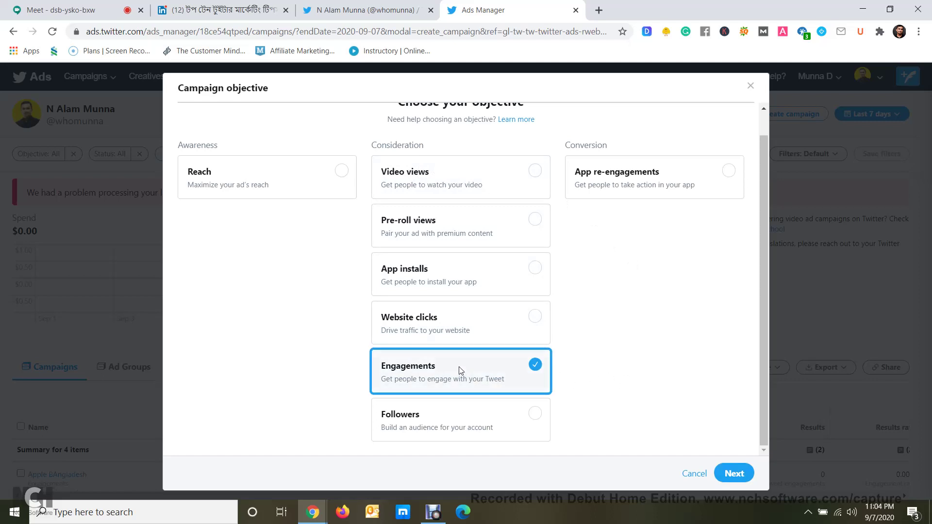
{"action": "left_click", "coordinate": [734, 473]}
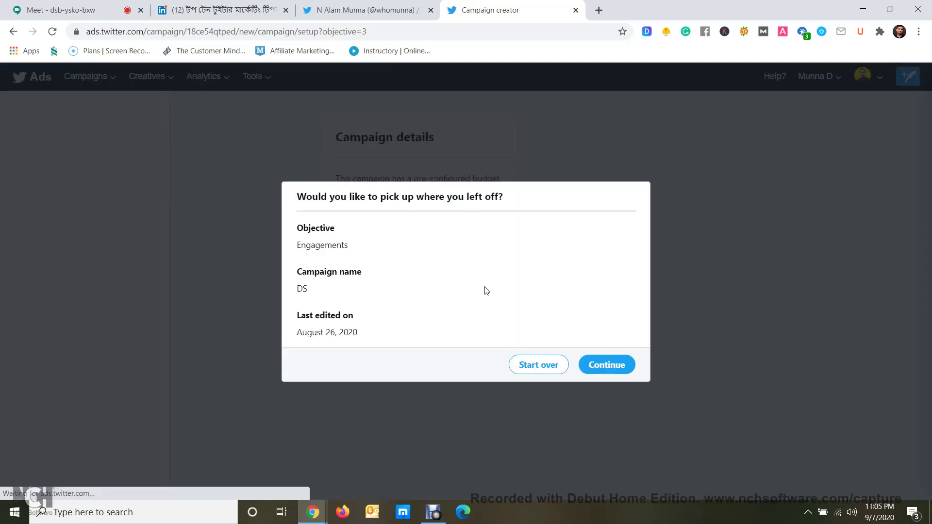
{"action": "left_click", "coordinate": [602, 368]}
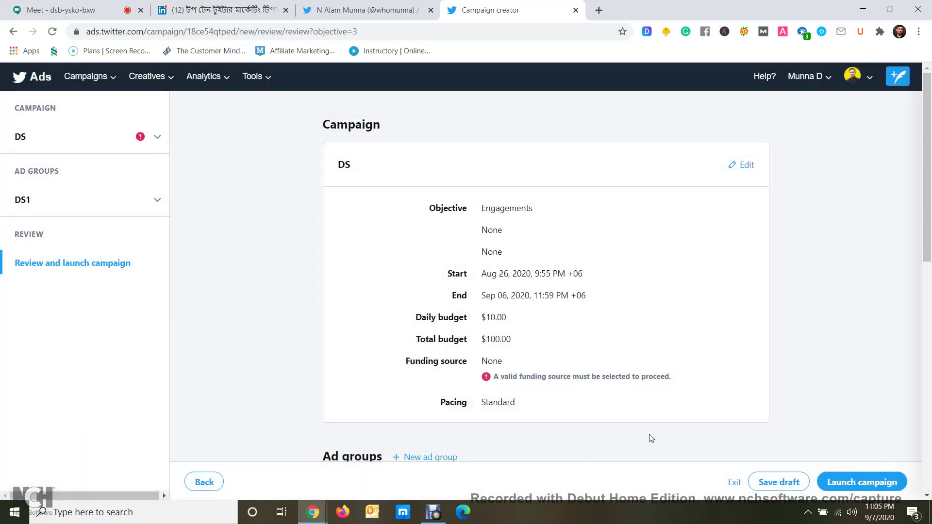
Return to the top of the DS review page and open the Campaigns menu
{"action": "scroll", "coordinate": [437, 389], "scroll_direction": "down", "scroll_amount": 12}
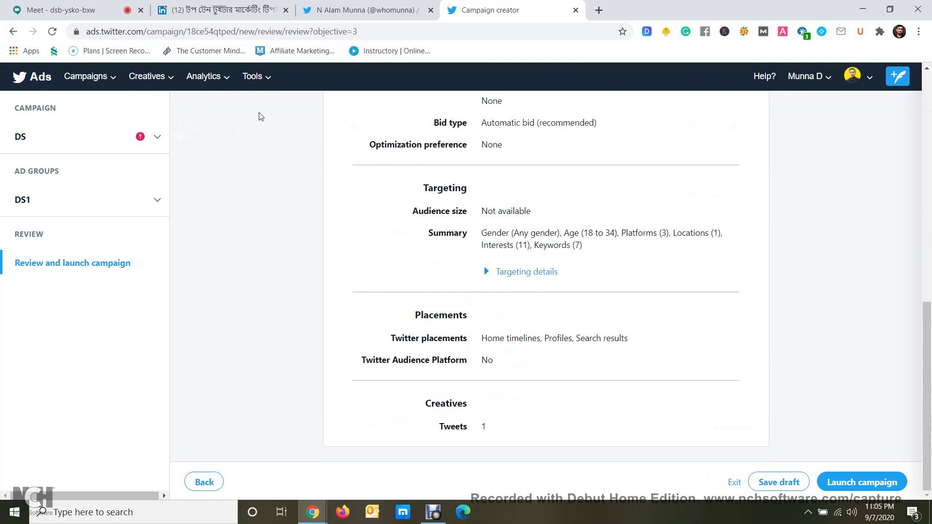
{"action": "scroll", "coordinate": [260, 116], "scroll_direction": "up", "scroll_amount": 10}
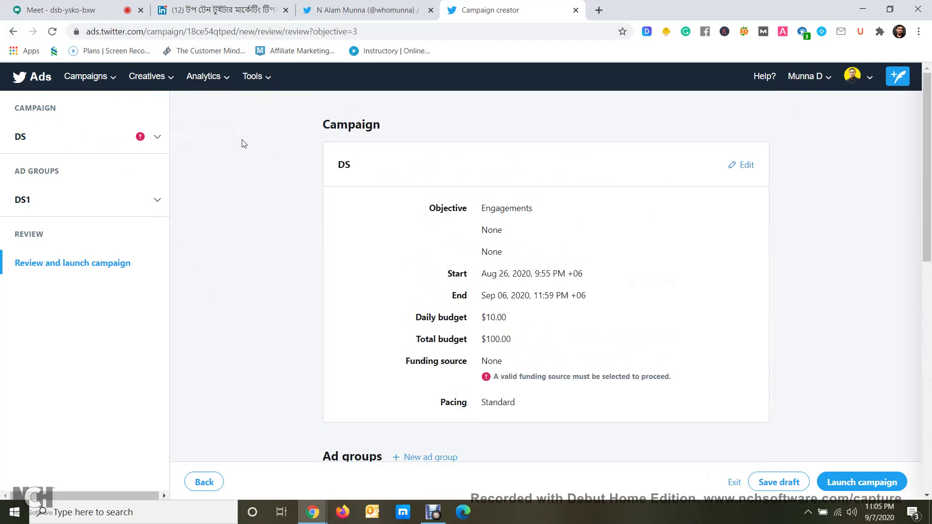
{"action": "left_click", "coordinate": [83, 78]}
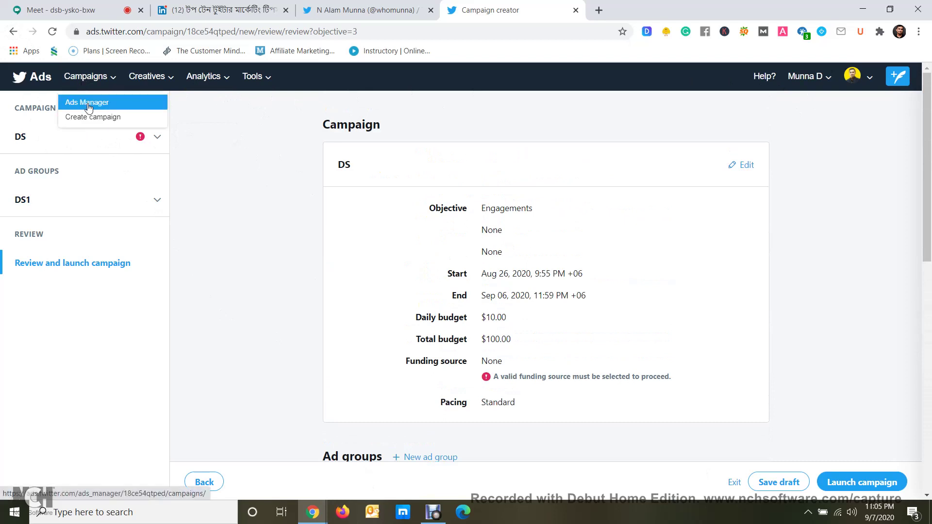
Begin a new campaign, try Website clicks then Engagements, and exit without saving
{"action": "left_click", "coordinate": [92, 118]}
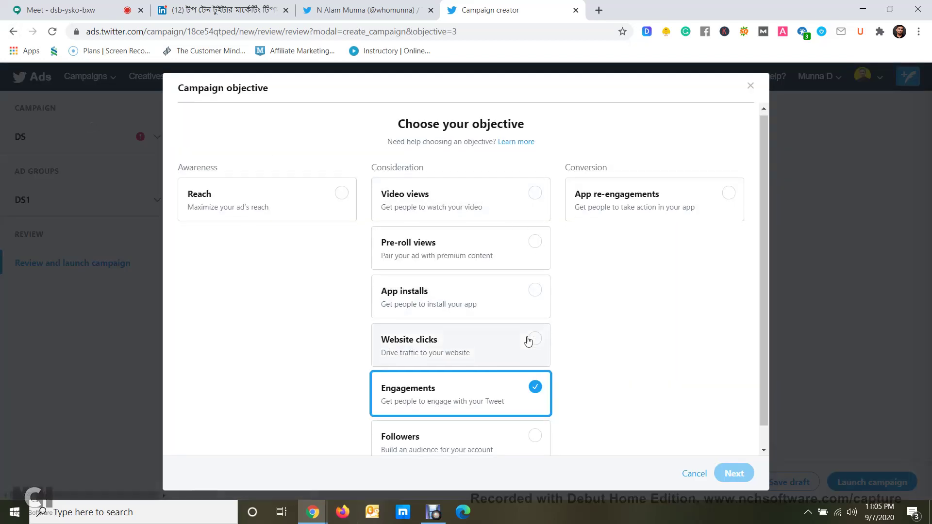
{"action": "scroll", "coordinate": [529, 341], "scroll_direction": "down", "scroll_amount": 1}
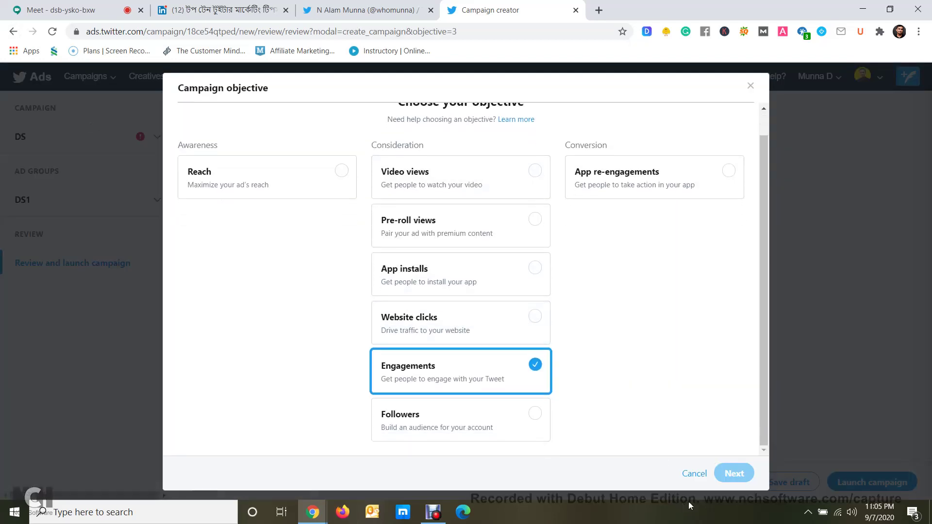
{"action": "left_click", "coordinate": [459, 332]}
{"action": "left_click", "coordinate": [505, 374]}
{"action": "left_click", "coordinate": [797, 382]}
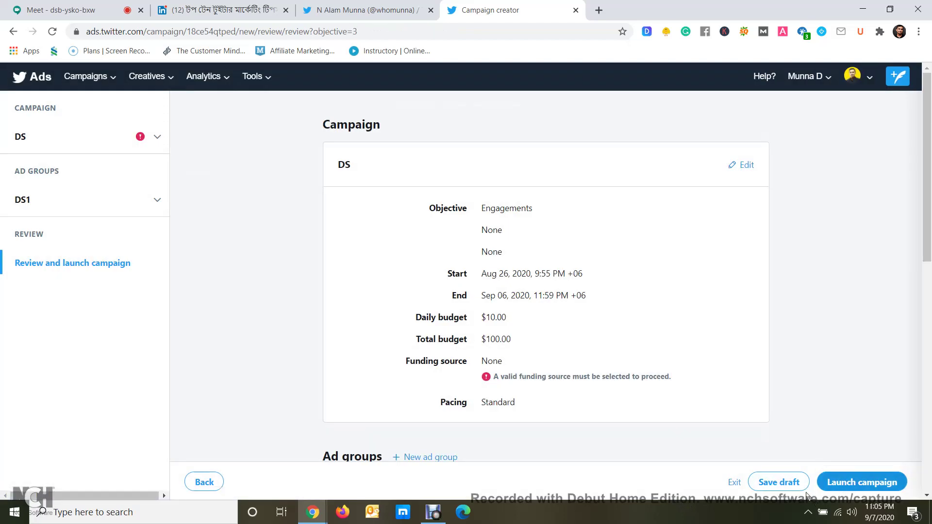
{"action": "left_click", "coordinate": [733, 483]}
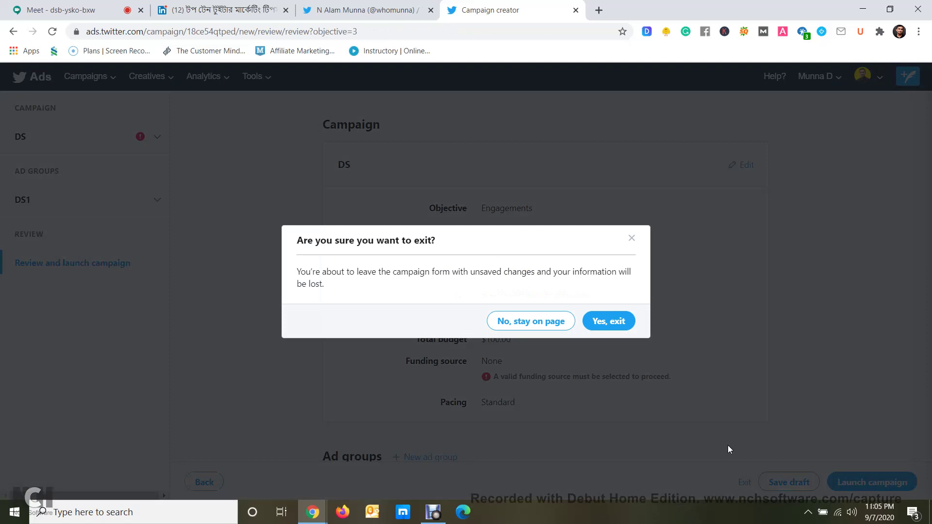
{"action": "left_click", "coordinate": [604, 323]}
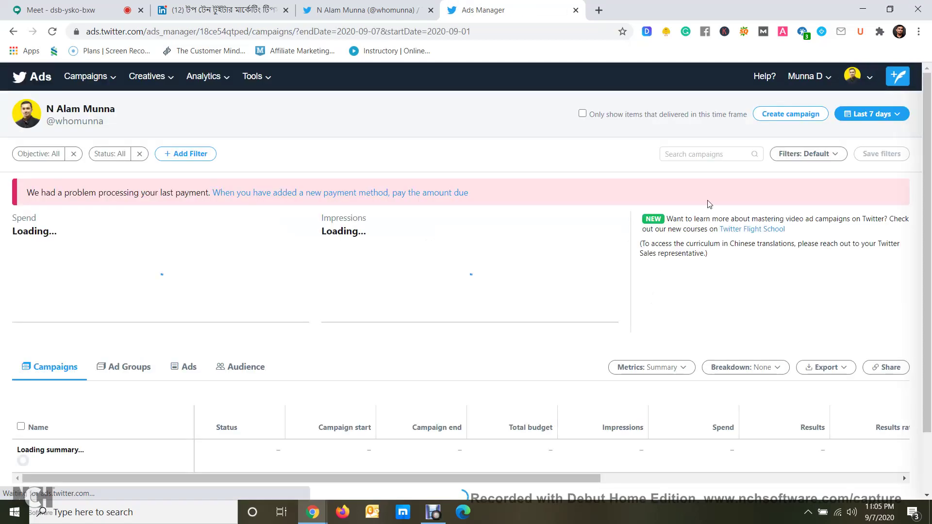
Create another Engagements campaign, resume the DS draft, then exit it without saving
{"action": "left_click", "coordinate": [793, 117]}
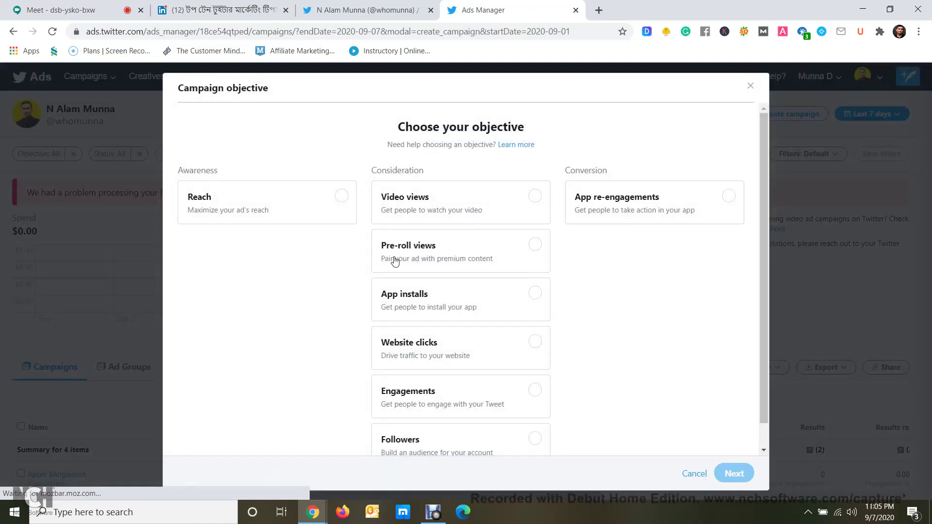
{"action": "left_click", "coordinate": [467, 405]}
{"action": "left_click", "coordinate": [746, 479]}
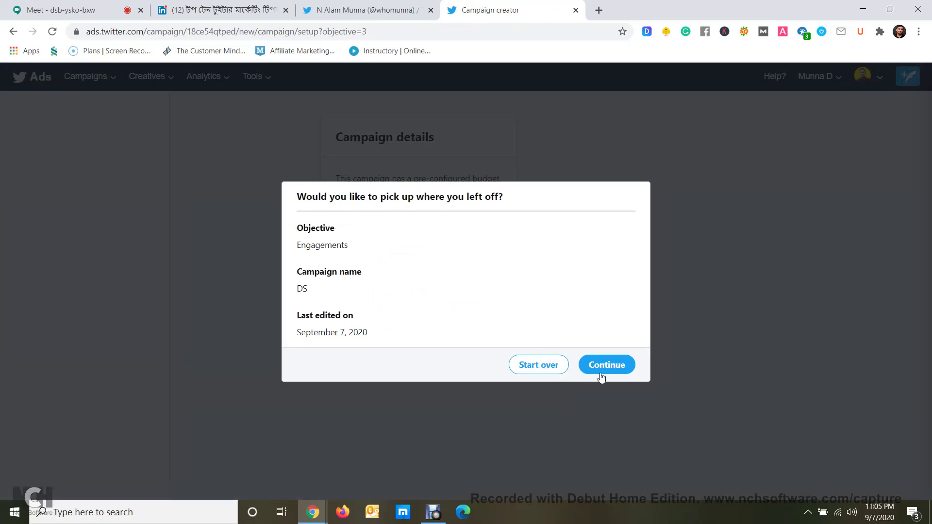
{"action": "left_click", "coordinate": [602, 370]}
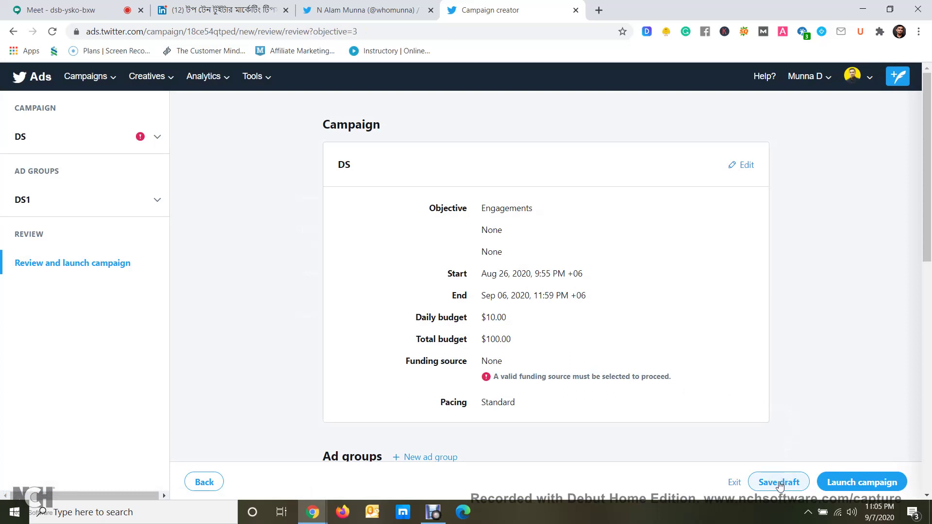
{"action": "left_click", "coordinate": [734, 482]}
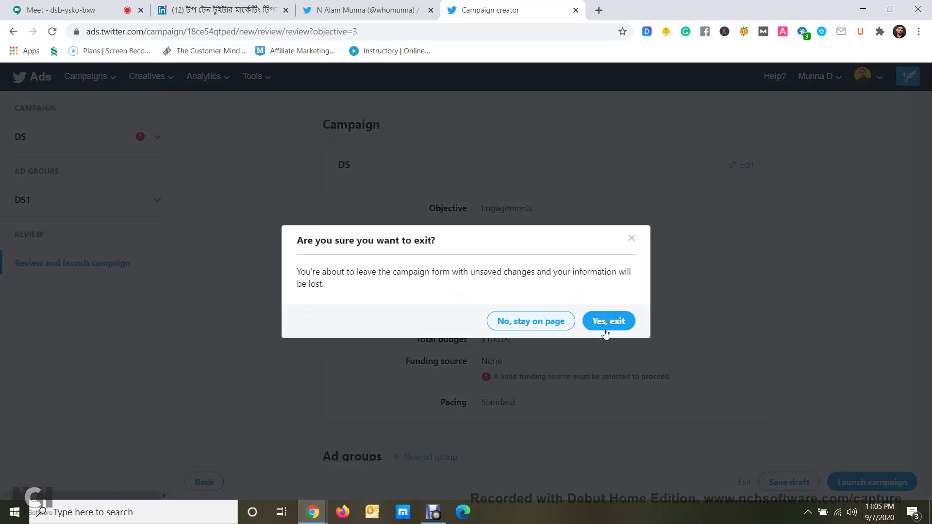
{"action": "left_click", "coordinate": [608, 323]}
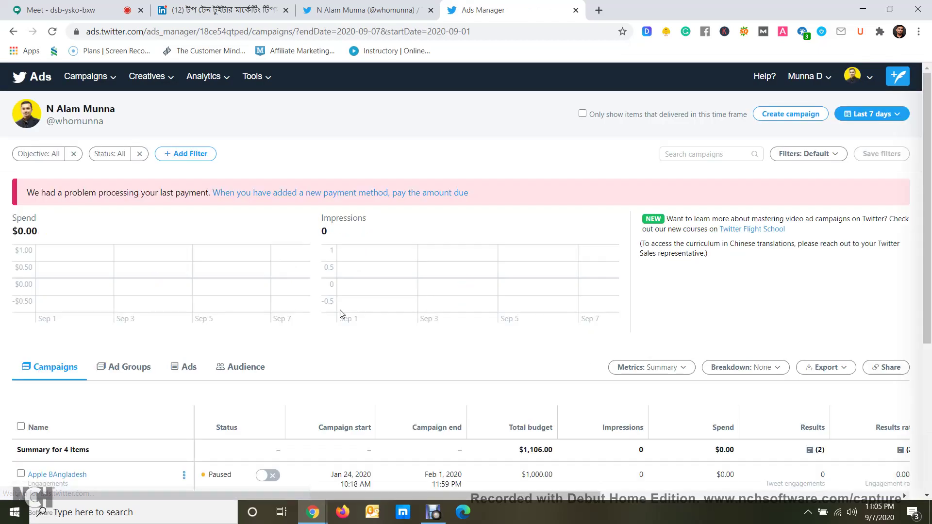
Create an Engagements campaign and choose Start over for a blank details form
{"action": "left_click", "coordinate": [808, 118]}
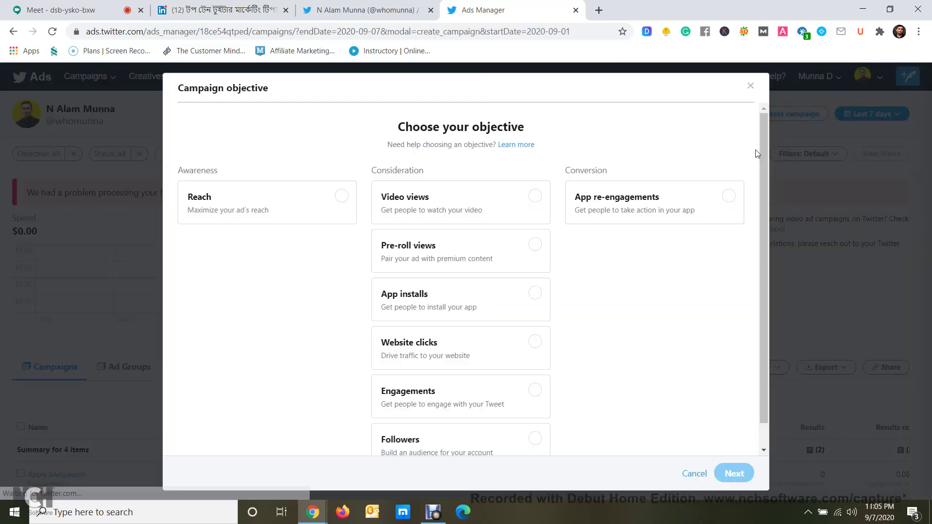
{"action": "left_click", "coordinate": [476, 396]}
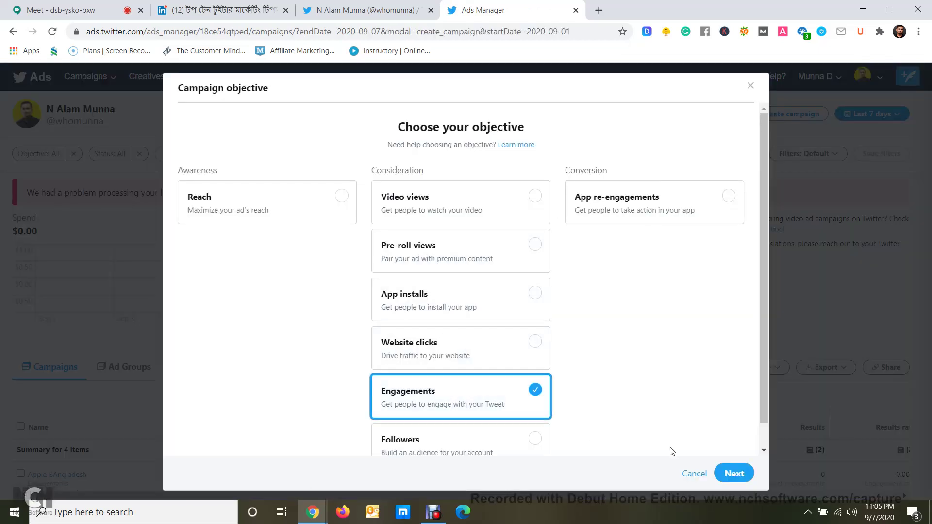
{"action": "left_click", "coordinate": [732, 473]}
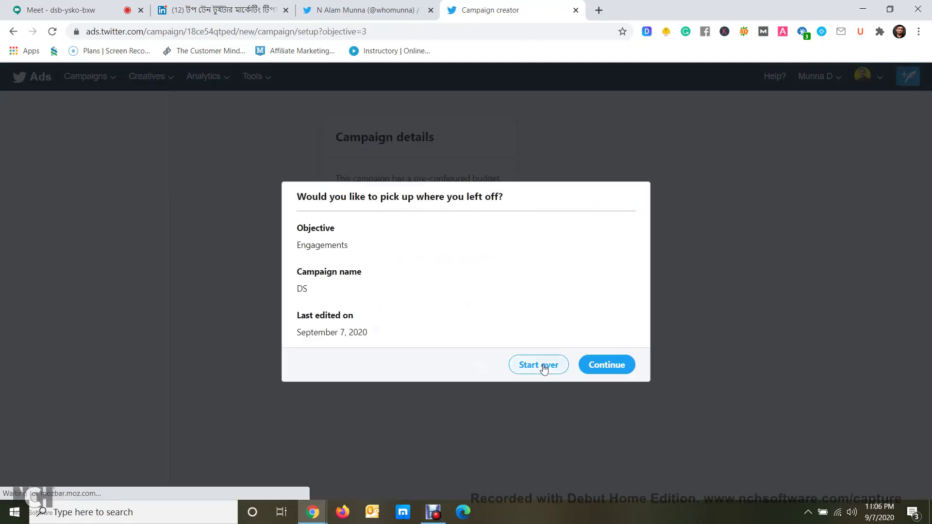
{"action": "left_click", "coordinate": [537, 367]}
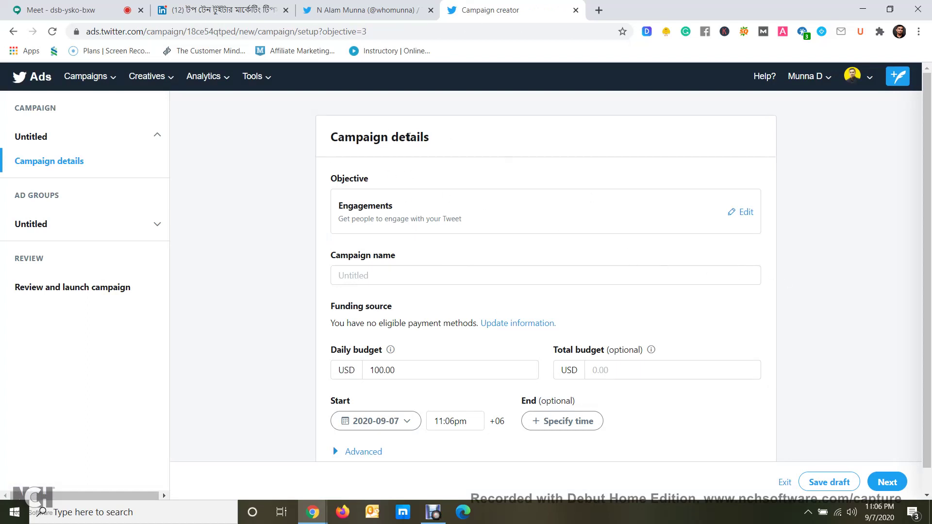
Enter DS DGM as the campaign name
{"action": "scroll", "coordinate": [416, 228], "scroll_direction": "down", "scroll_amount": 1}
{"action": "left_click", "coordinate": [384, 244]}
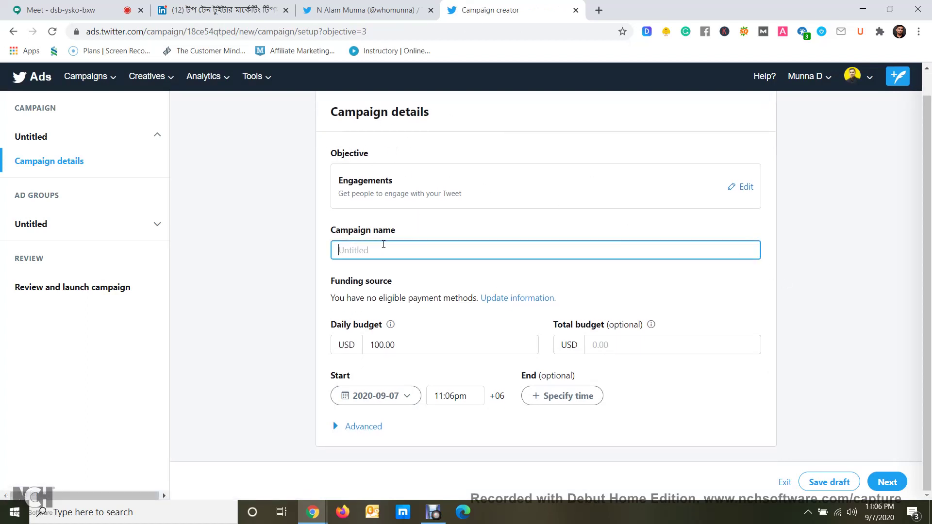
{"action": "type", "text": "DS DGM"}
{"action": "left_click", "coordinate": [291, 378]}
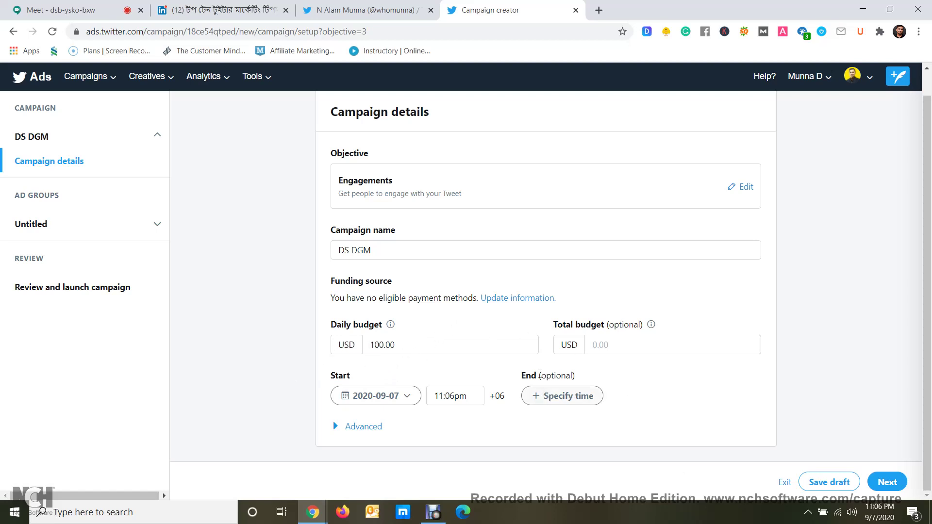
Set a 10.00 daily budget, 100.00 total budget and a 2020-09-18 end date
{"action": "left_click", "coordinate": [382, 346]}
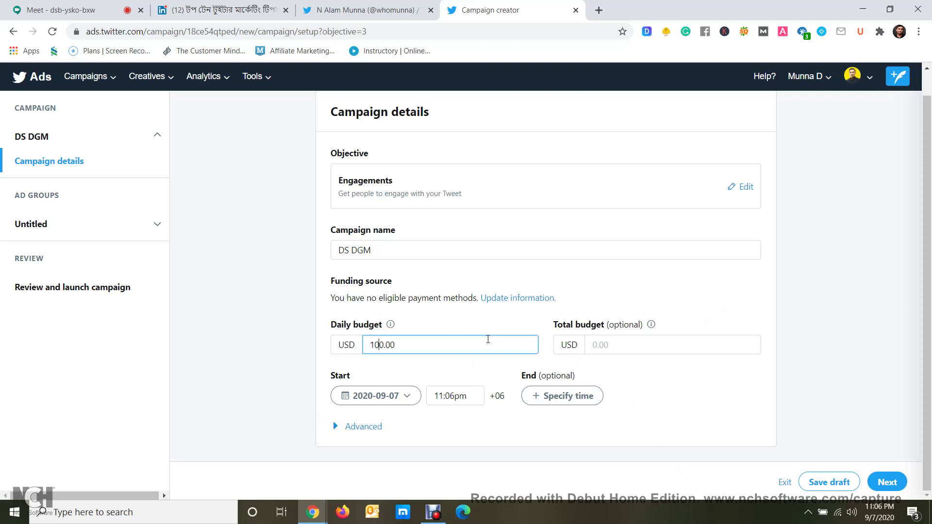
{"action": "left_click", "coordinate": [815, 317]}
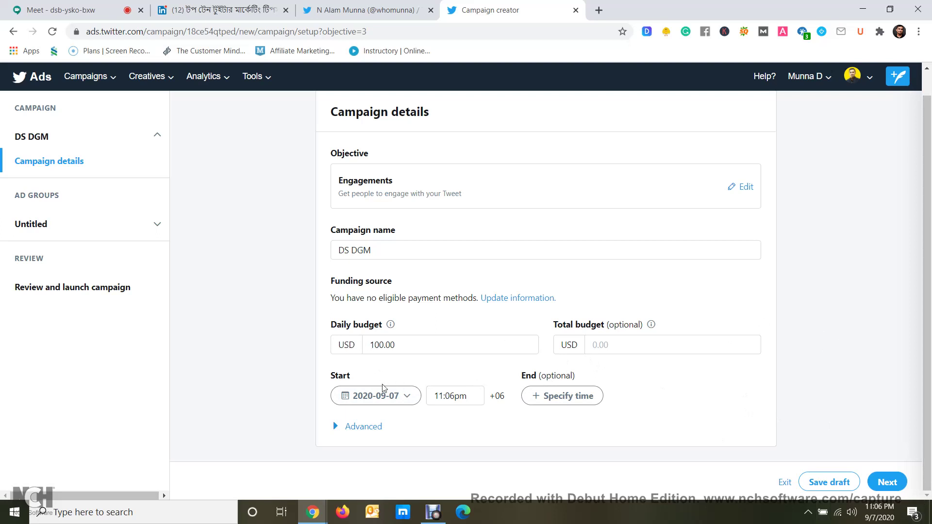
{"action": "left_click", "coordinate": [384, 349]}
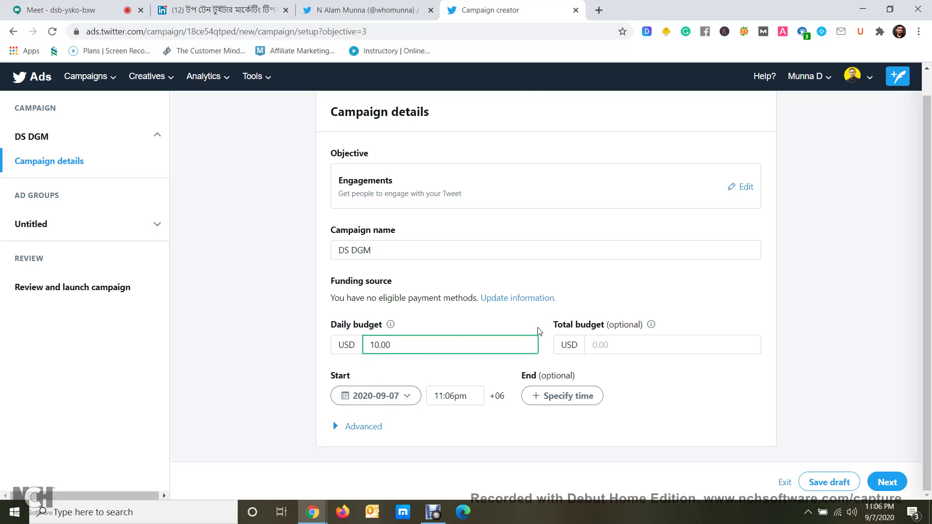
{"action": "left_click", "coordinate": [626, 352]}
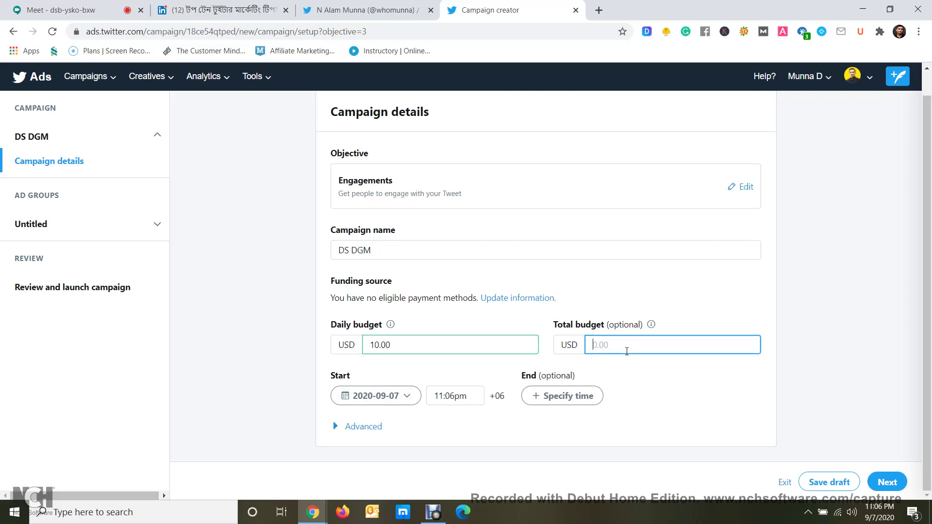
{"action": "type", "text": "100"}
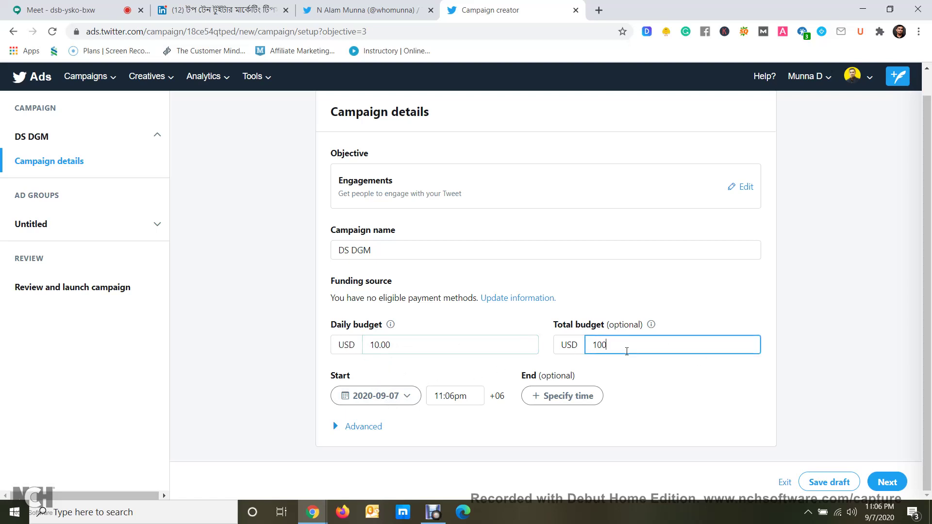
{"action": "type", "text": ".00"}
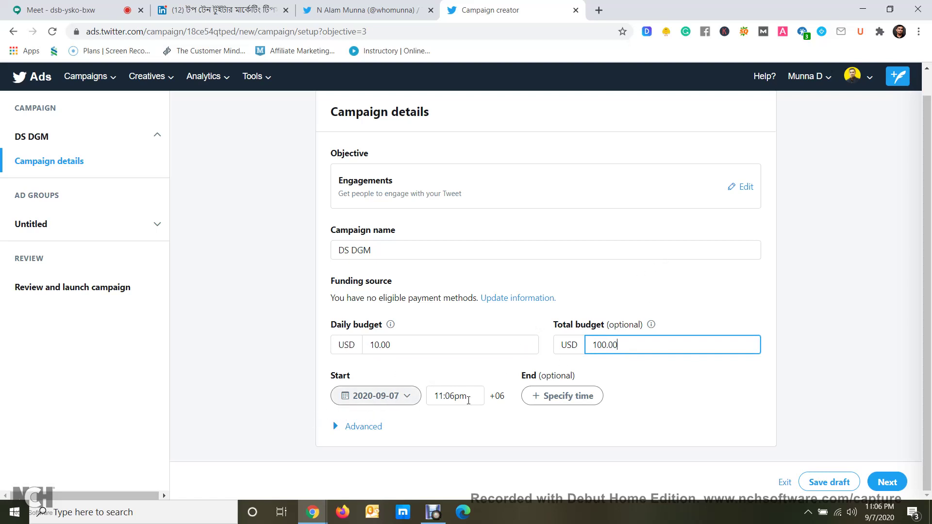
{"action": "left_click", "coordinate": [538, 404]}
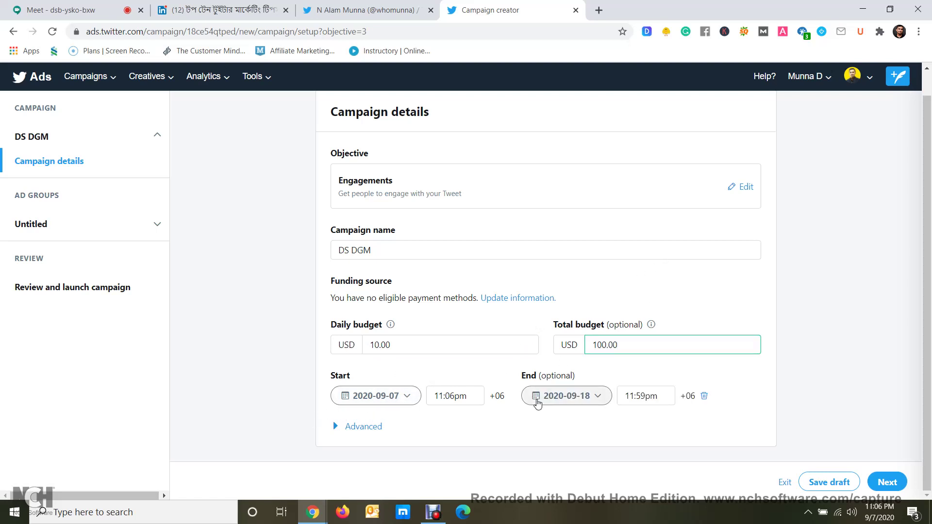
{"action": "left_click", "coordinate": [575, 406]}
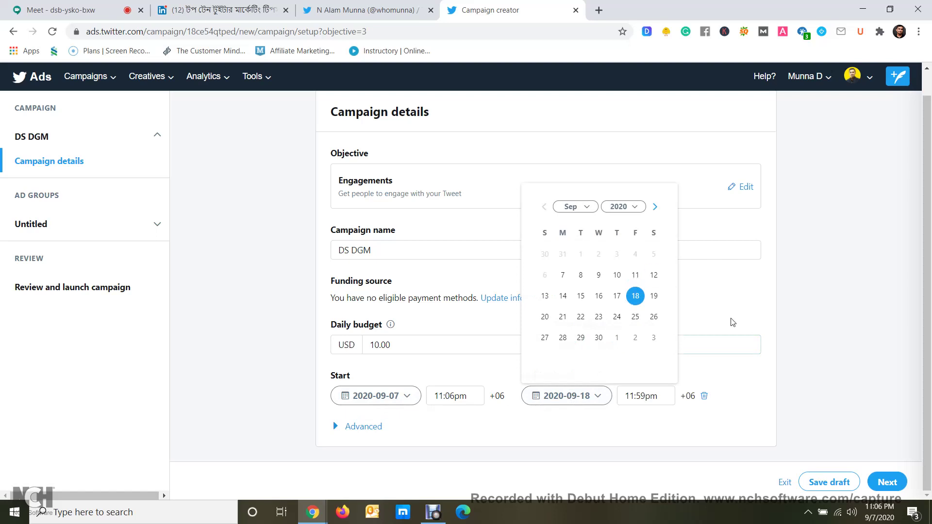
{"action": "left_click", "coordinate": [791, 371]}
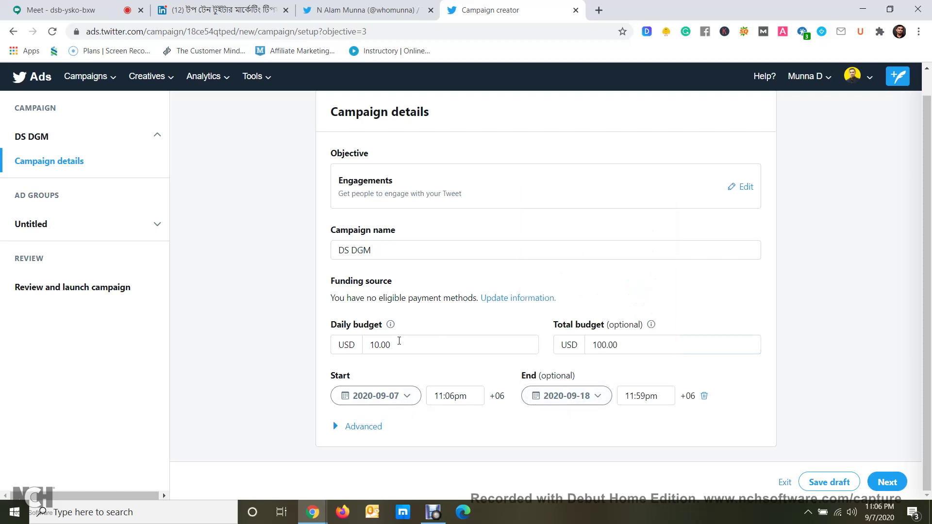
{"action": "left_click", "coordinate": [372, 351]}
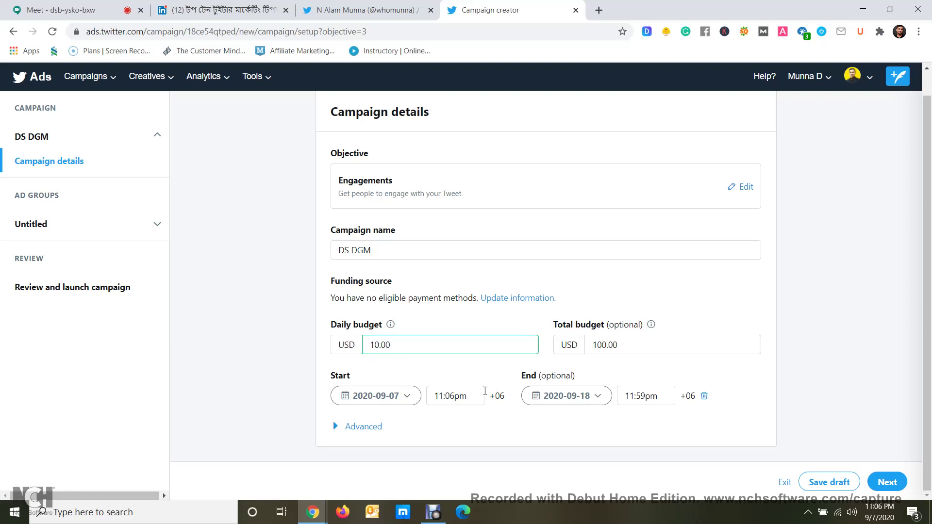
{"action": "left_click", "coordinate": [881, 489]}
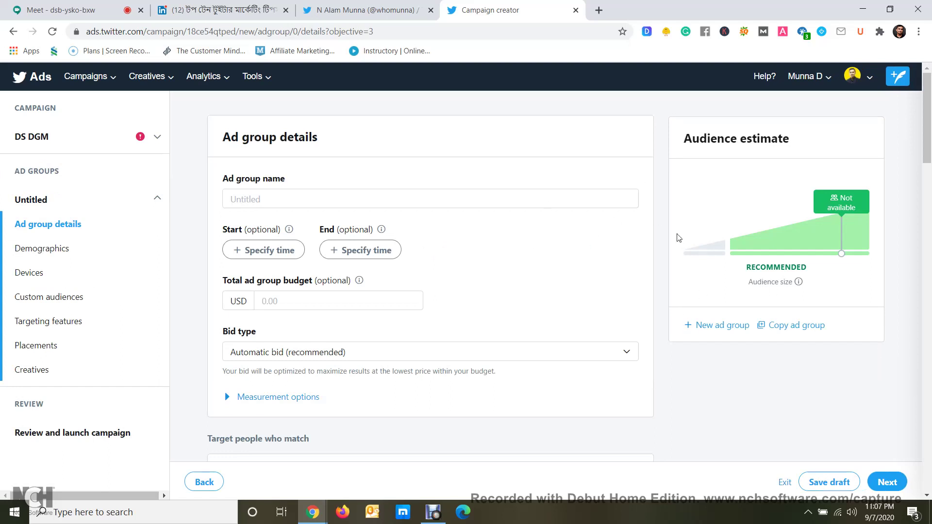
Name the ad group DS 01
{"action": "left_click", "coordinate": [532, 203]}
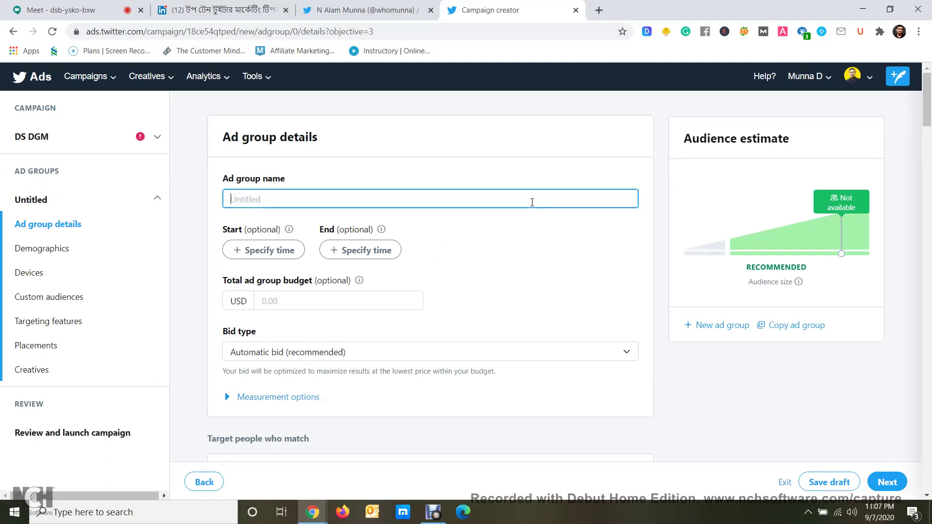
{"action": "type", "text": "DS 01"}
{"action": "left_click", "coordinate": [546, 245]}
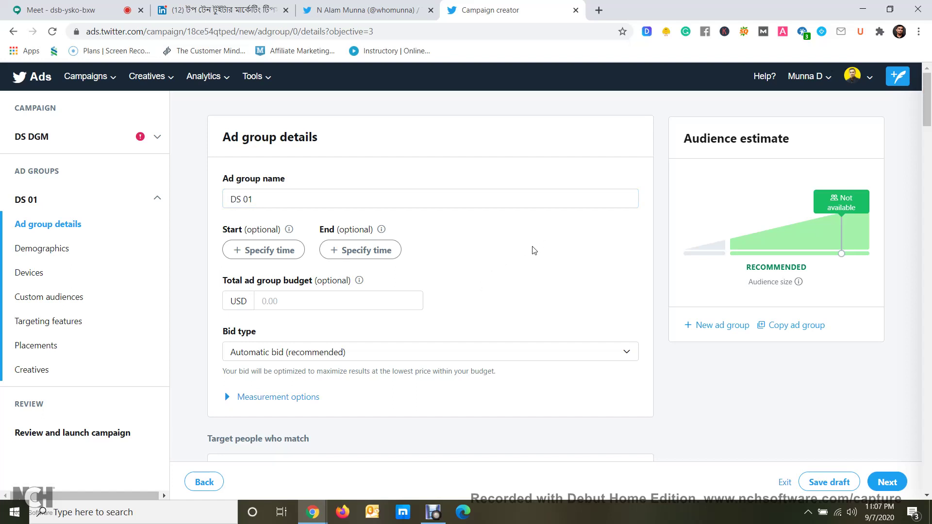
Schedule the ad group 2020-09-07 to 2020-09-18 with a 100.00 total budget
{"action": "left_click", "coordinate": [250, 251]}
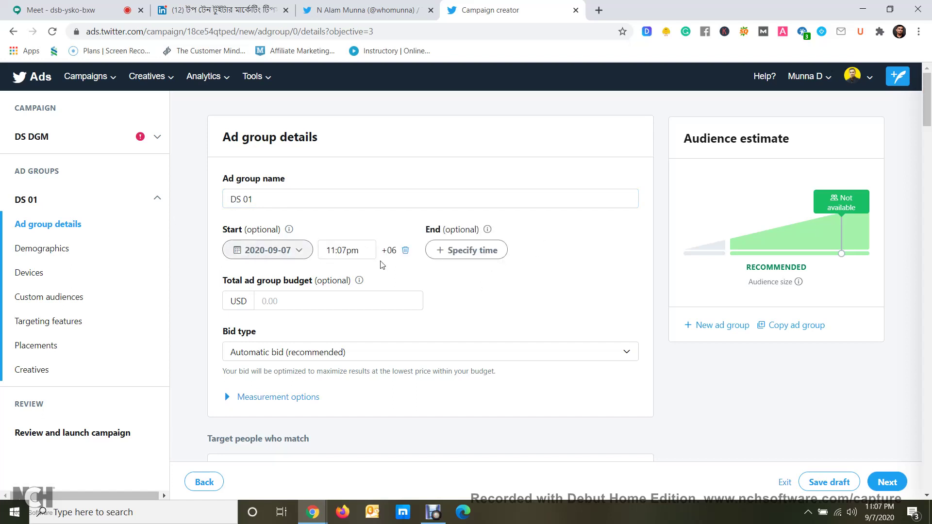
{"action": "left_click", "coordinate": [439, 255]}
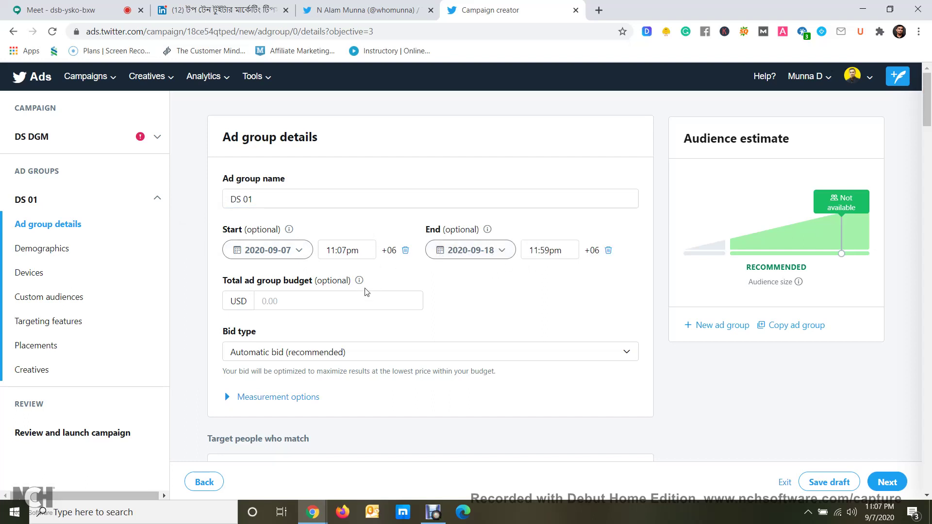
{"action": "left_click", "coordinate": [339, 296]}
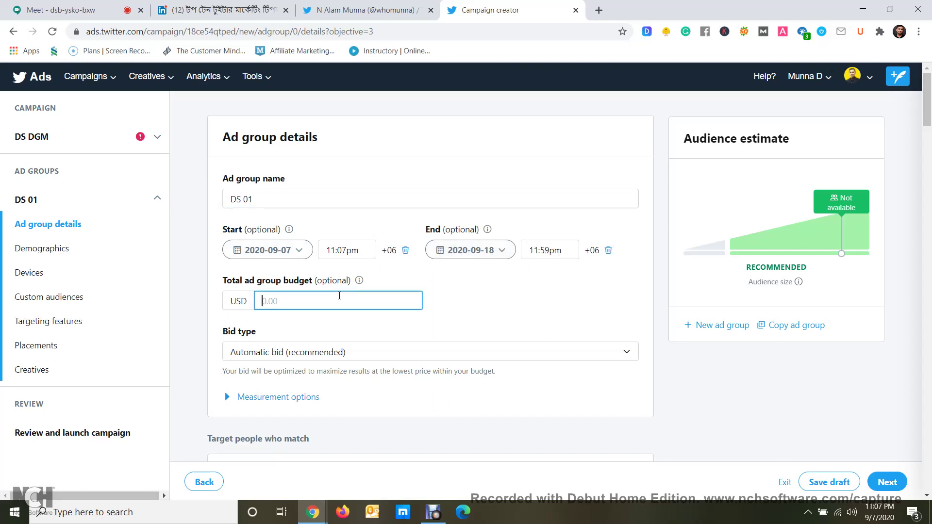
{"action": "type", "text": "100.00"}
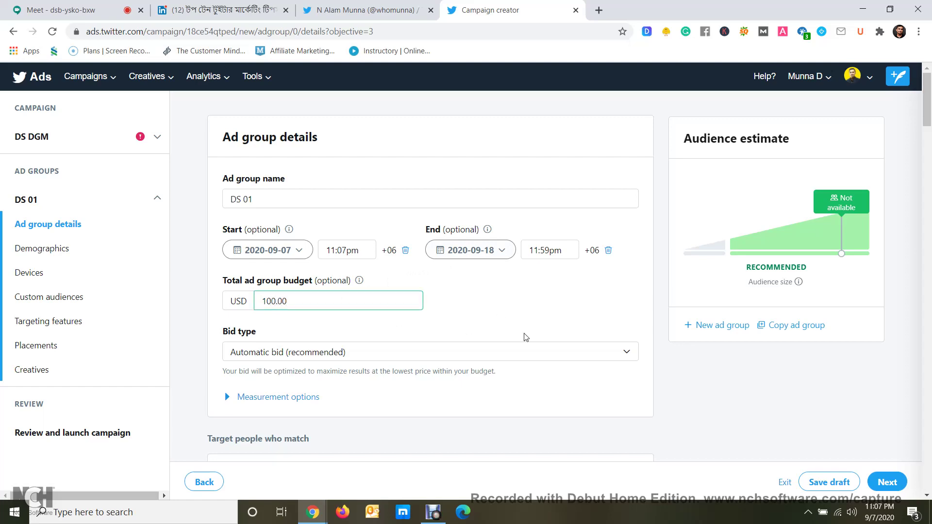
{"action": "scroll", "coordinate": [291, 183], "scroll_direction": "down", "scroll_amount": 5}
{"action": "scroll", "coordinate": [356, 193], "scroll_direction": "up", "scroll_amount": 1}
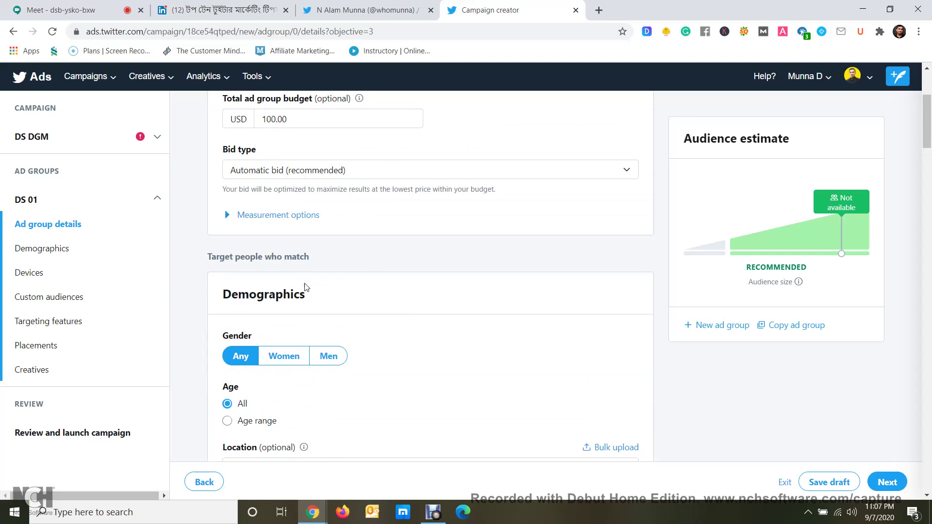
{"action": "scroll", "coordinate": [301, 289], "scroll_direction": "down", "scroll_amount": 2}
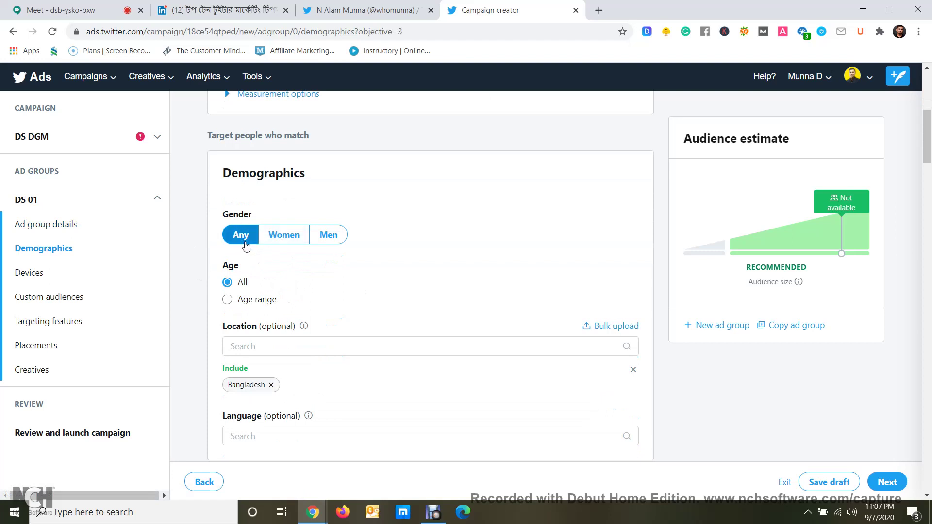
{"action": "left_click", "coordinate": [282, 235]}
{"action": "left_click", "coordinate": [333, 237]}
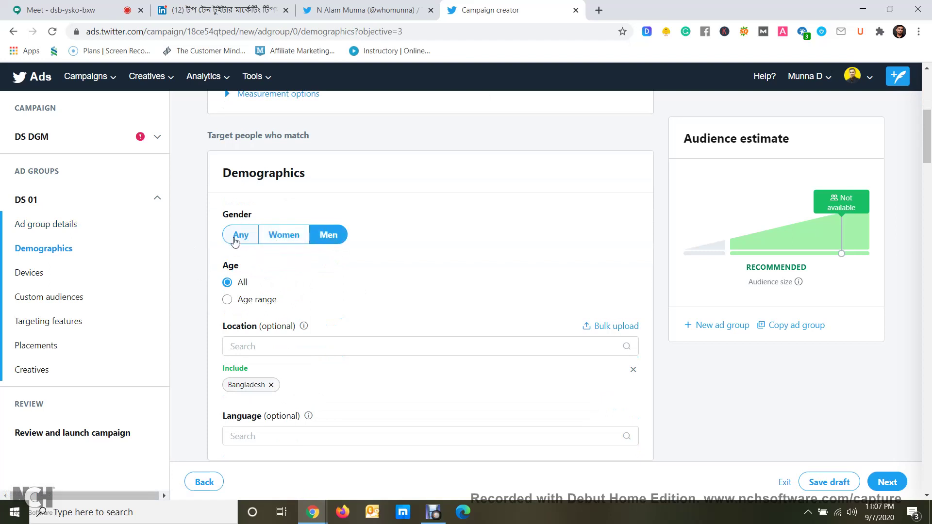
{"action": "left_click", "coordinate": [236, 240]}
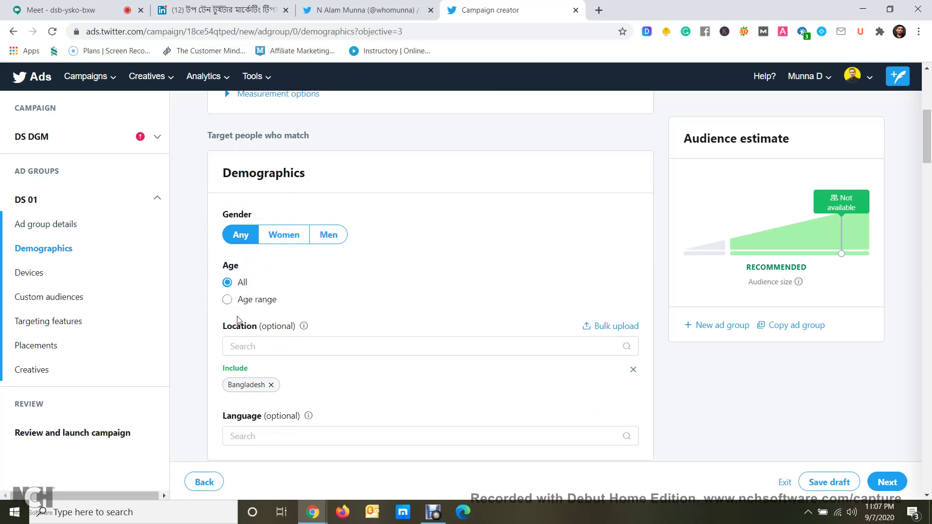
{"action": "left_click", "coordinate": [228, 299]}
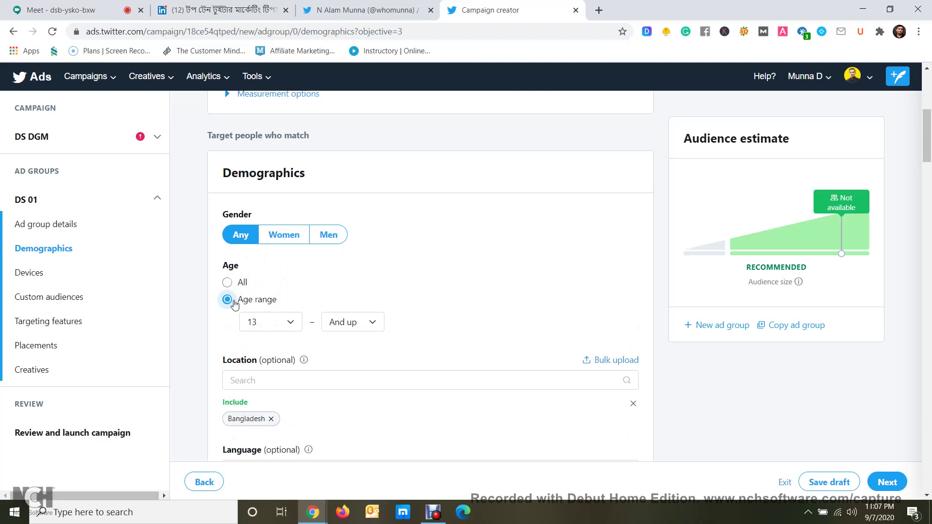
{"action": "left_click", "coordinate": [271, 325]}
{"action": "left_click", "coordinate": [271, 366]}
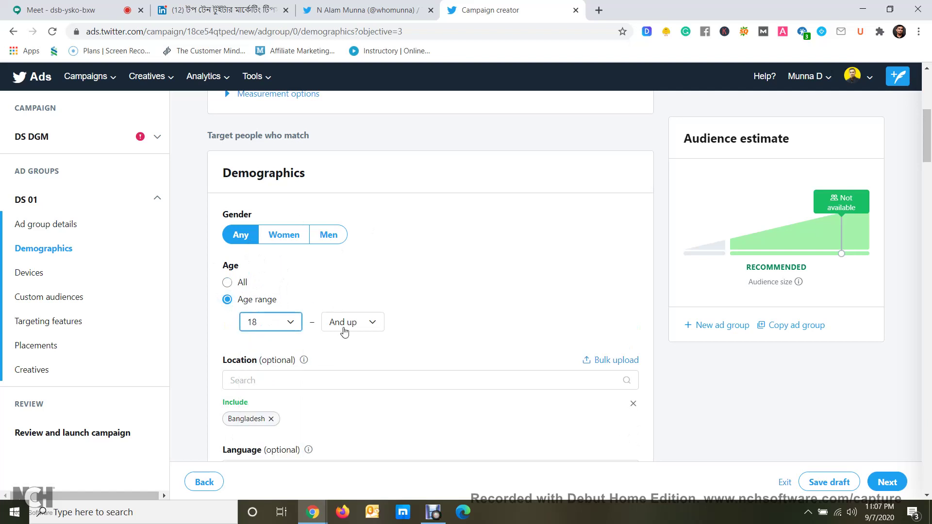
{"action": "left_click", "coordinate": [343, 328]}
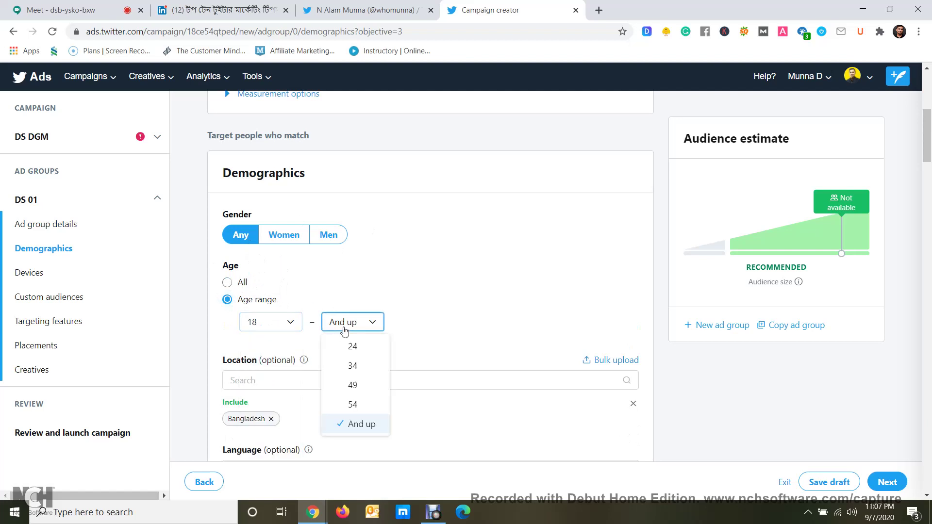
{"action": "left_click", "coordinate": [360, 367]}
{"action": "left_click", "coordinate": [434, 320]}
{"action": "scroll", "coordinate": [431, 327], "scroll_direction": "down", "scroll_amount": 3}
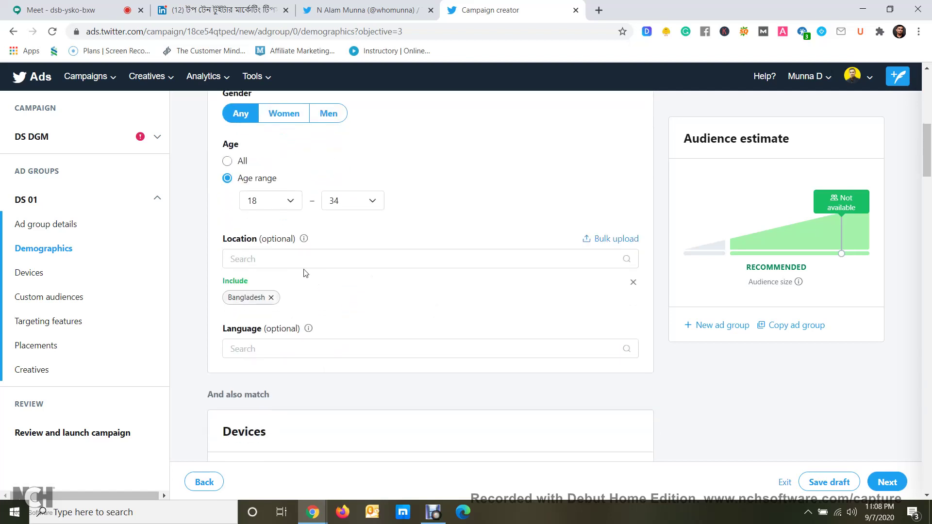
{"action": "left_click", "coordinate": [538, 253]}
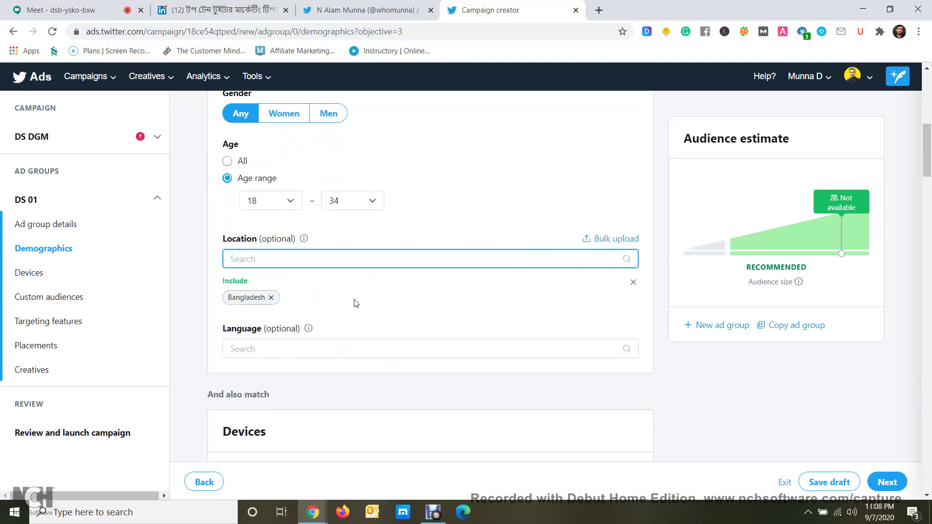
{"action": "left_click", "coordinate": [523, 167]}
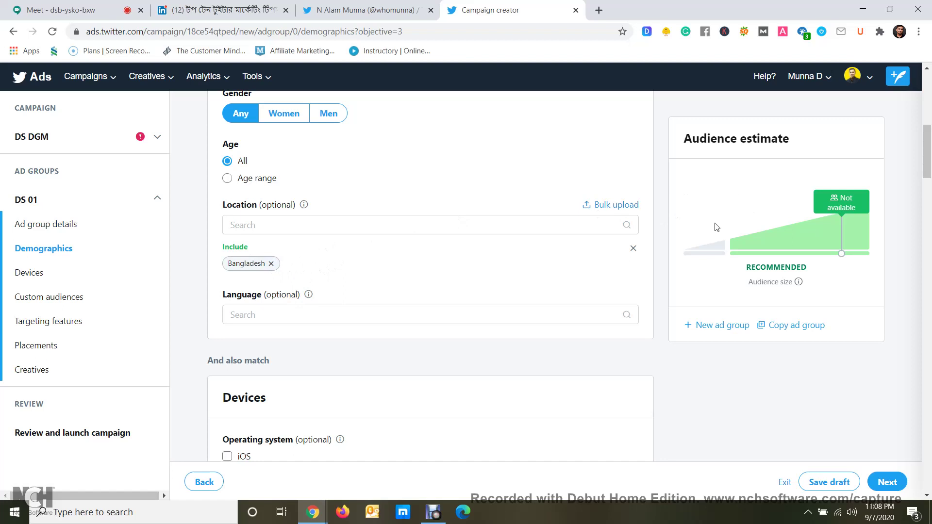
Replace Bangladesh with the region New York, US as the included location
{"action": "left_click", "coordinate": [271, 264]}
{"action": "left_click", "coordinate": [266, 224]}
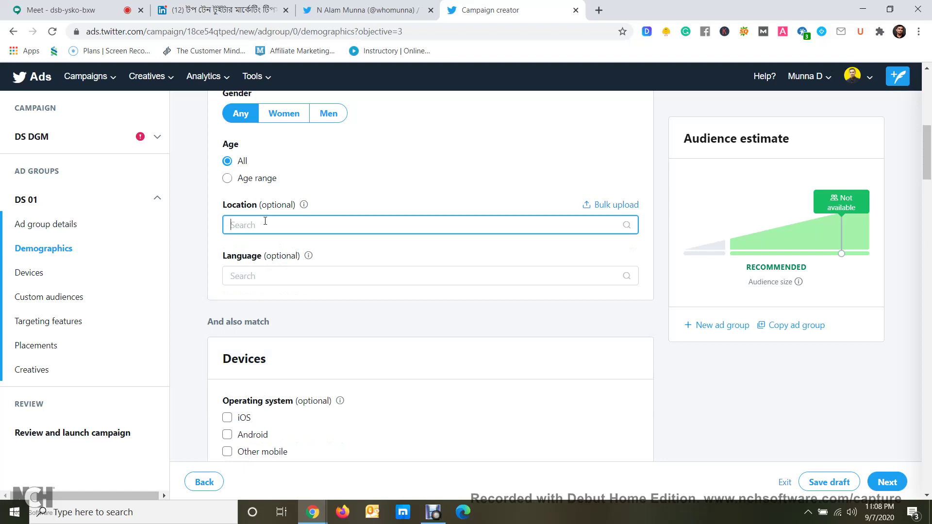
{"action": "type", "text": "New"}
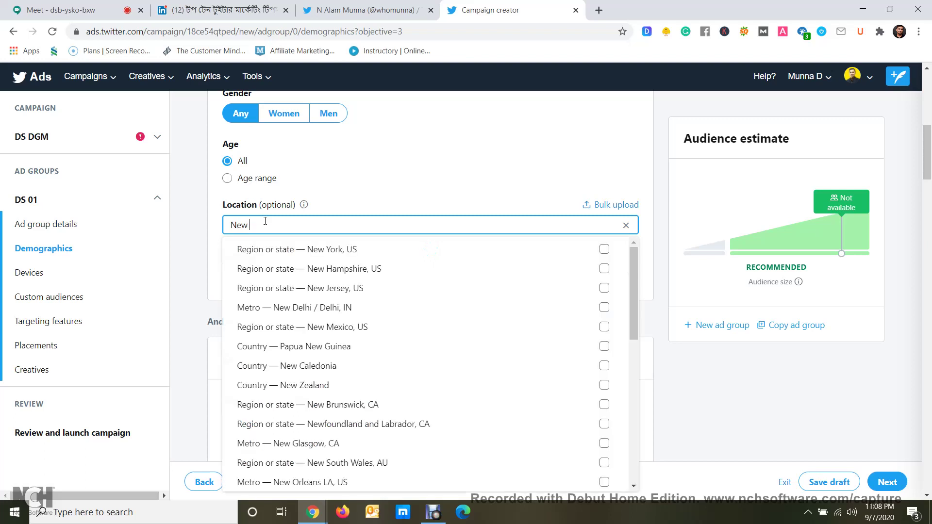
{"action": "left_click", "coordinate": [246, 250]}
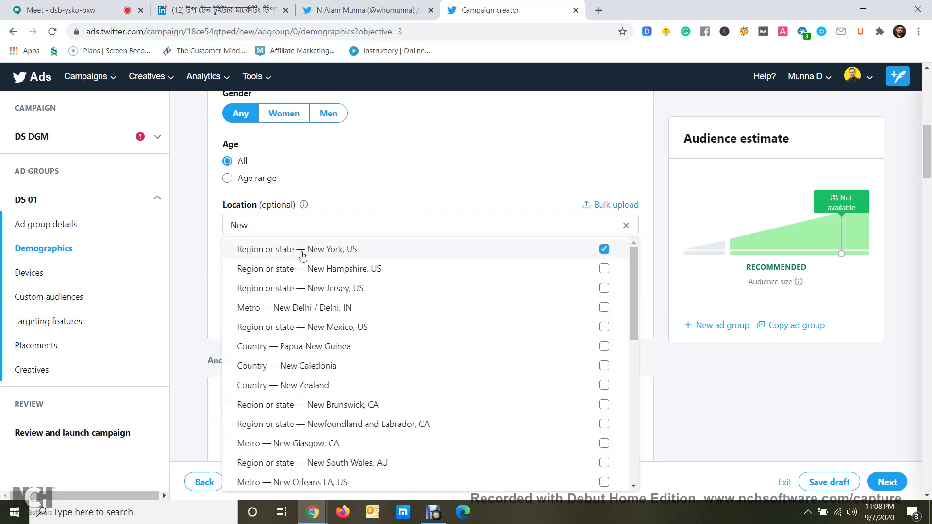
{"action": "left_click", "coordinate": [586, 173]}
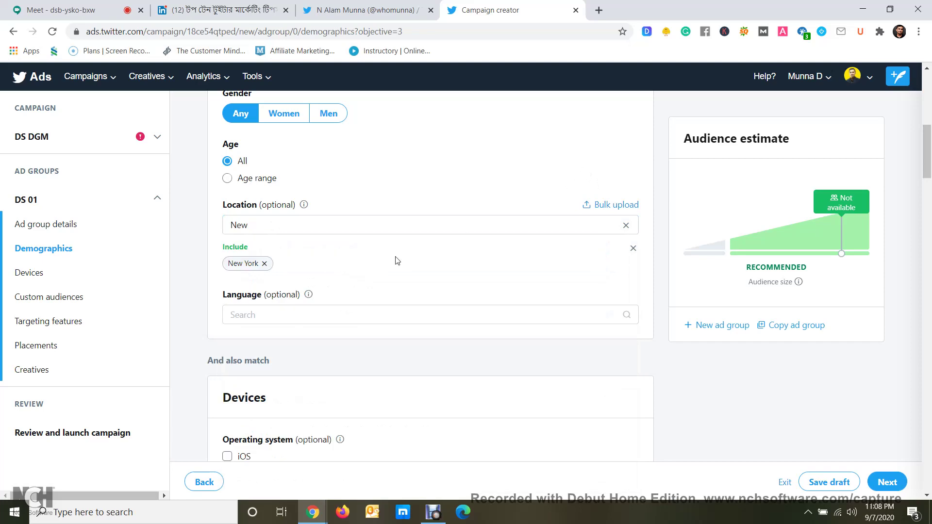
{"action": "scroll", "coordinate": [271, 335], "scroll_direction": "down", "scroll_amount": 4}
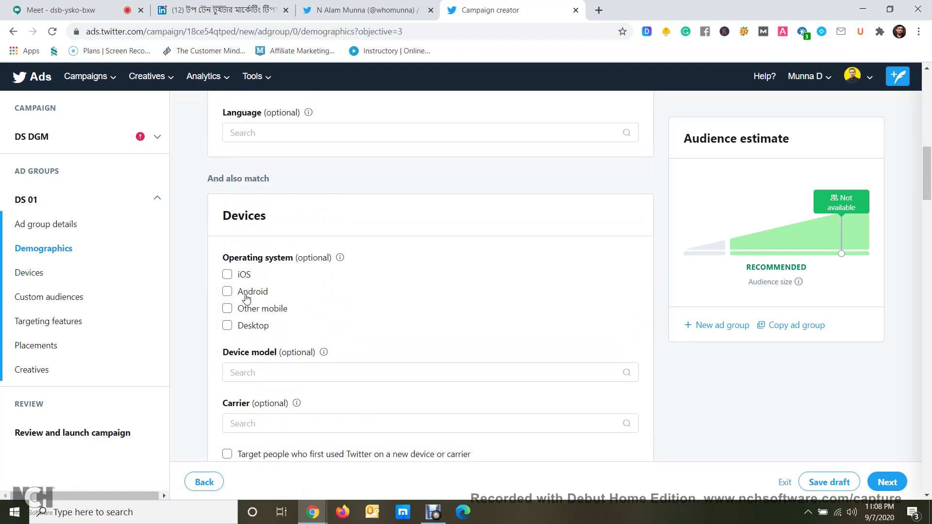
Check Android and iOS under Devices > Operating system
{"action": "left_click", "coordinate": [227, 295]}
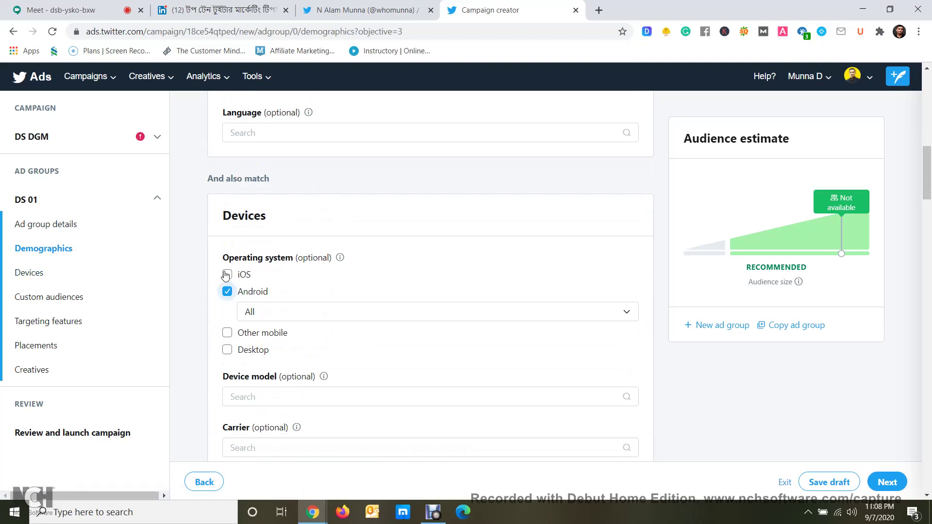
{"action": "left_click", "coordinate": [227, 275]}
{"action": "scroll", "coordinate": [233, 306], "scroll_direction": "down", "scroll_amount": 3}
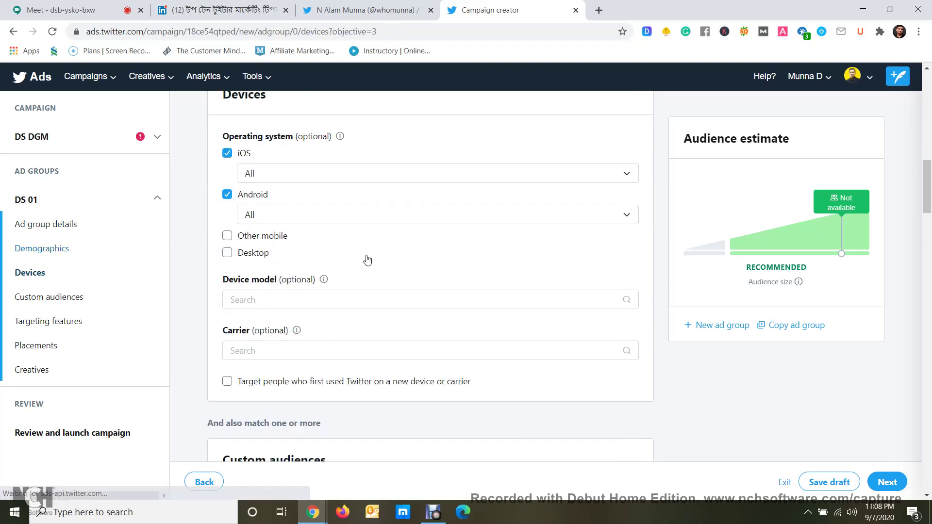
{"action": "scroll", "coordinate": [236, 303], "scroll_direction": "down", "scroll_amount": 1}
{"action": "scroll", "coordinate": [302, 293], "scroll_direction": "down", "scroll_amount": 5}
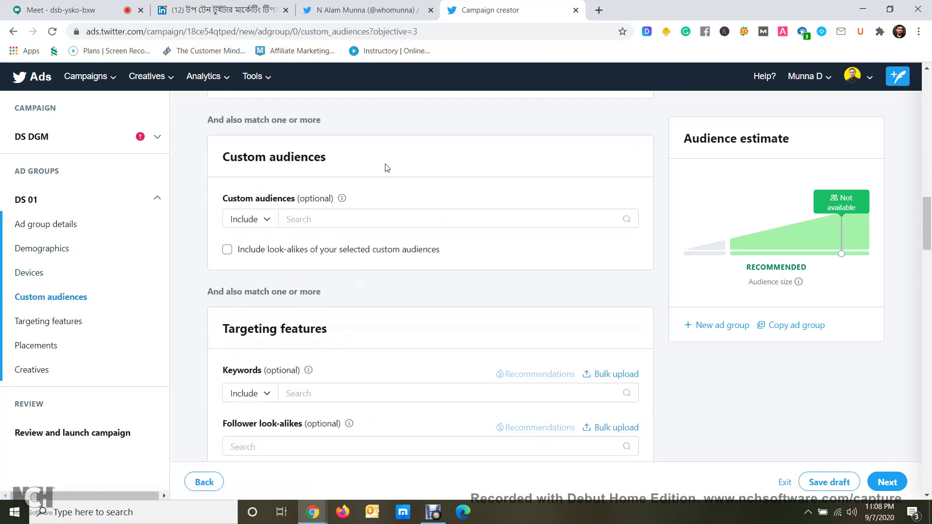
Search Keywords for 'Digital Marketing' and include that suggestion as a keyword
{"action": "scroll", "coordinate": [384, 177], "scroll_direction": "down", "scroll_amount": 4}
{"action": "scroll", "coordinate": [369, 192], "scroll_direction": "up", "scroll_amount": 3}
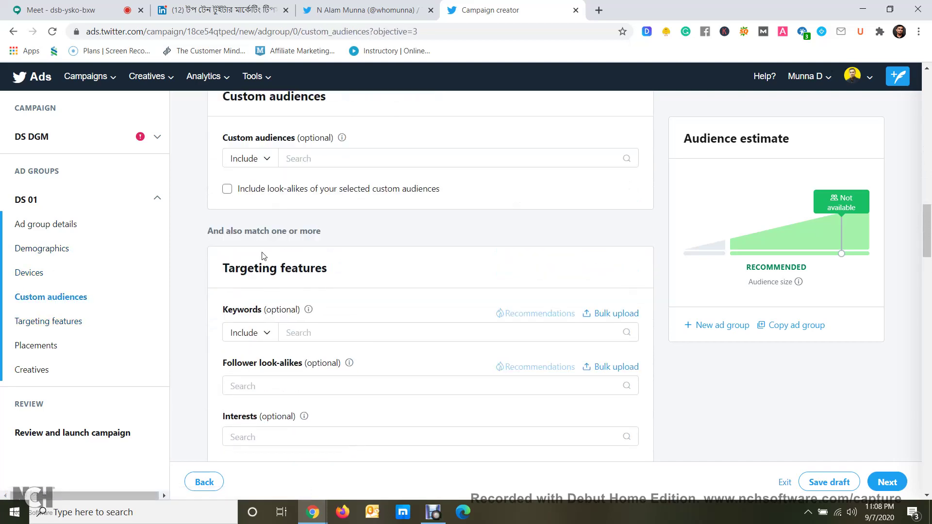
{"action": "left_click_drag", "start_coordinate": [324, 273], "coordinate": [214, 268]}
{"action": "left_click", "coordinate": [391, 280]}
{"action": "scroll", "coordinate": [402, 274], "scroll_direction": "down", "scroll_amount": 1}
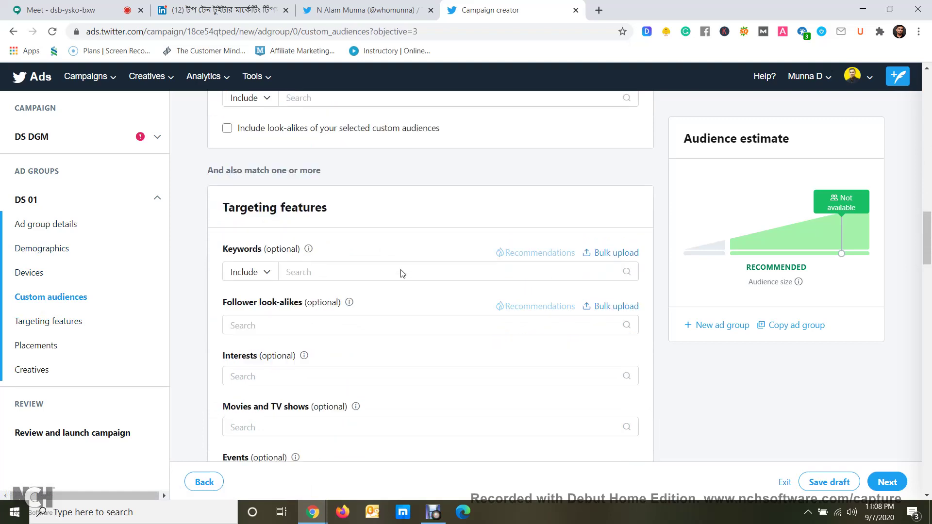
{"action": "scroll", "coordinate": [402, 271], "scroll_direction": "down", "scroll_amount": 2}
{"action": "scroll", "coordinate": [402, 270], "scroll_direction": "up", "scroll_amount": 2}
{"action": "left_click", "coordinate": [324, 271]}
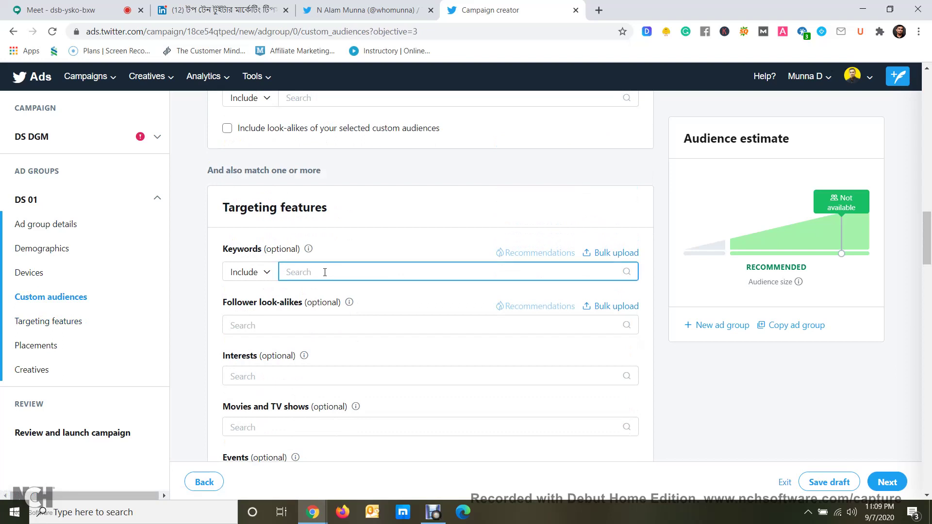
{"action": "type", "text": "D"}
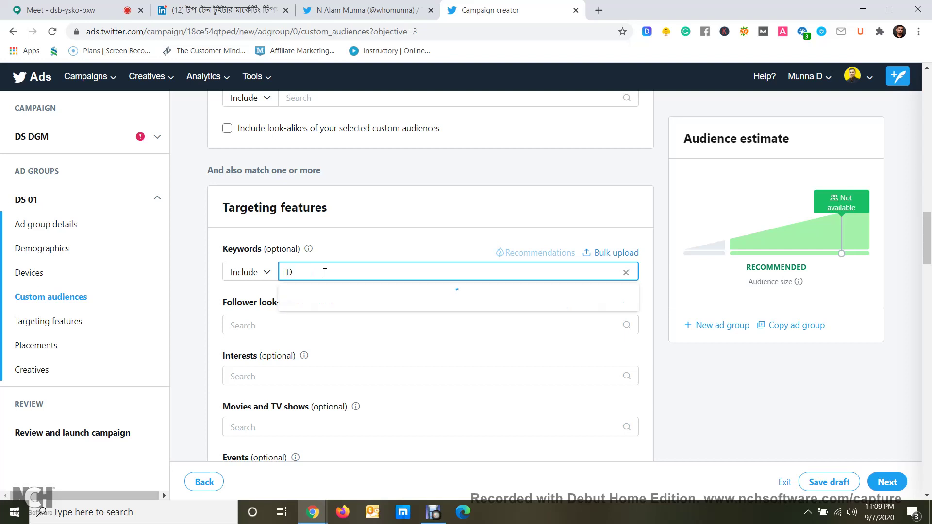
{"action": "type", "text": "igital Ma"}
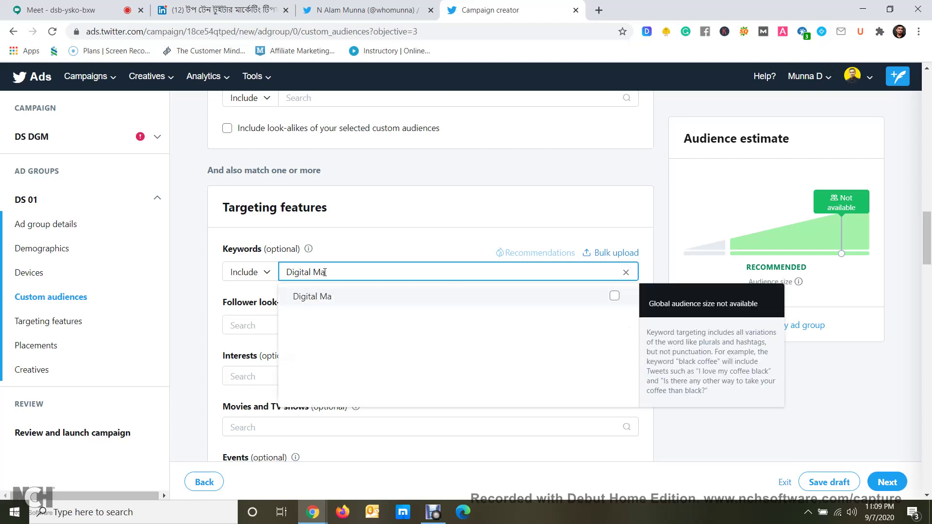
{"action": "type", "text": "rketing"}
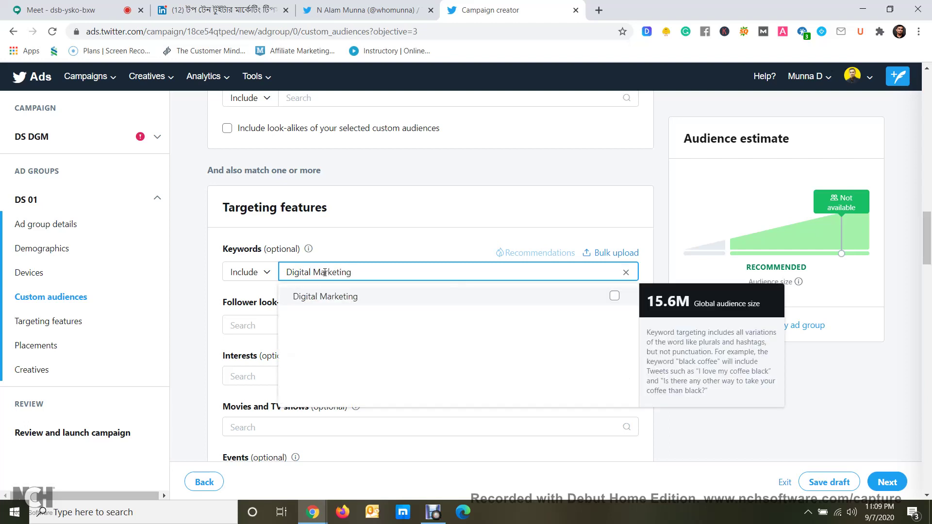
{"action": "left_click", "coordinate": [339, 297]}
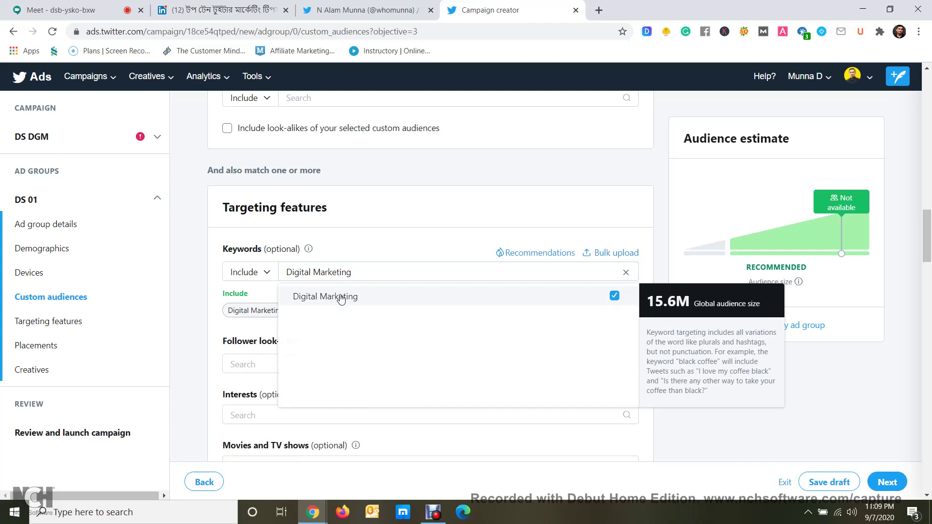
{"action": "left_click", "coordinate": [382, 240]}
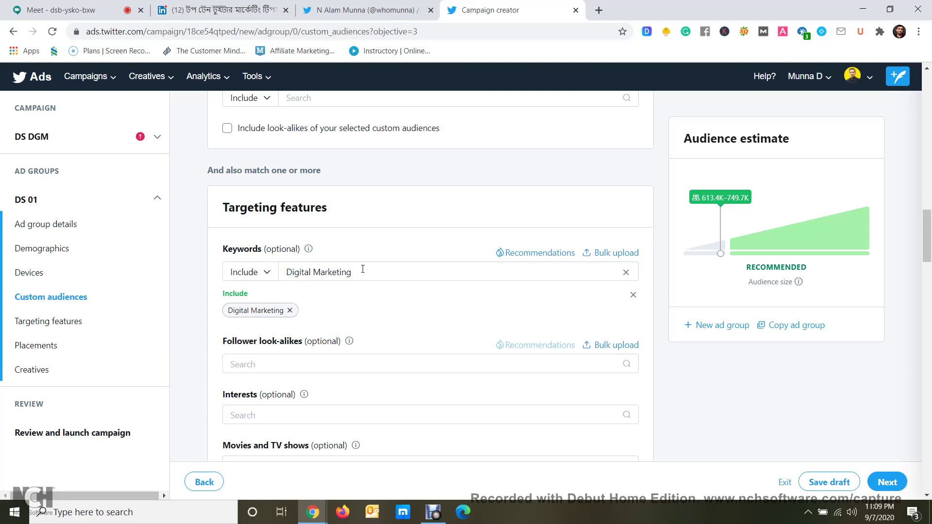
Add Business — Advertising and Business — Entrepreneurship to the ad group's interests
{"action": "scroll", "coordinate": [347, 304], "scroll_direction": "down", "scroll_amount": 2}
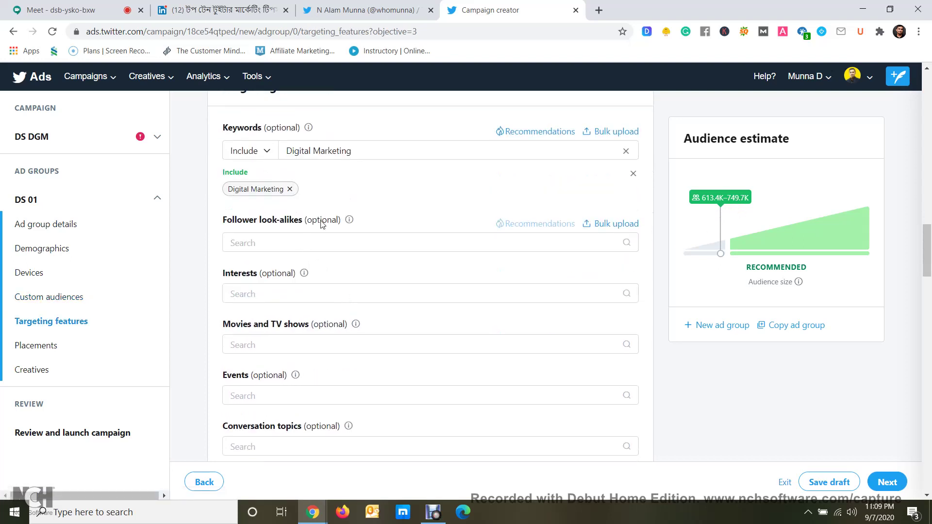
{"action": "left_click", "coordinate": [259, 293]}
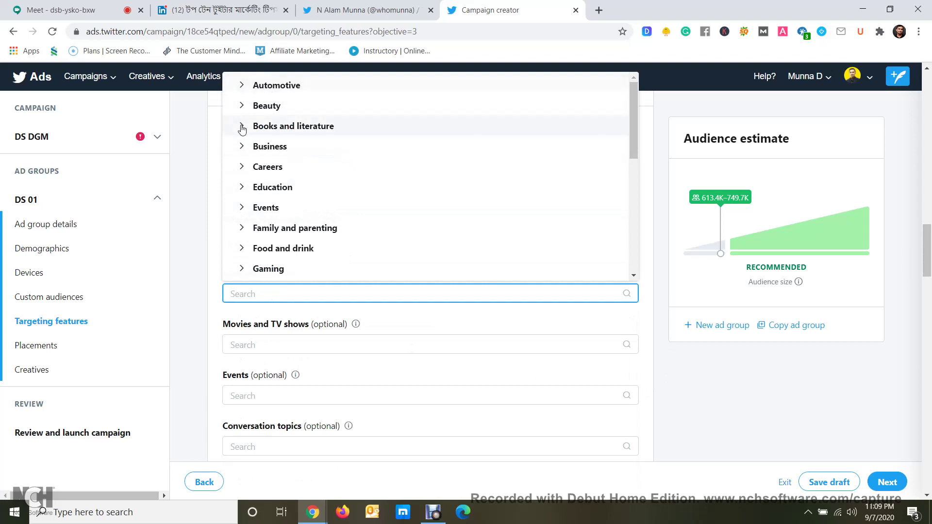
{"action": "left_click", "coordinate": [240, 145]}
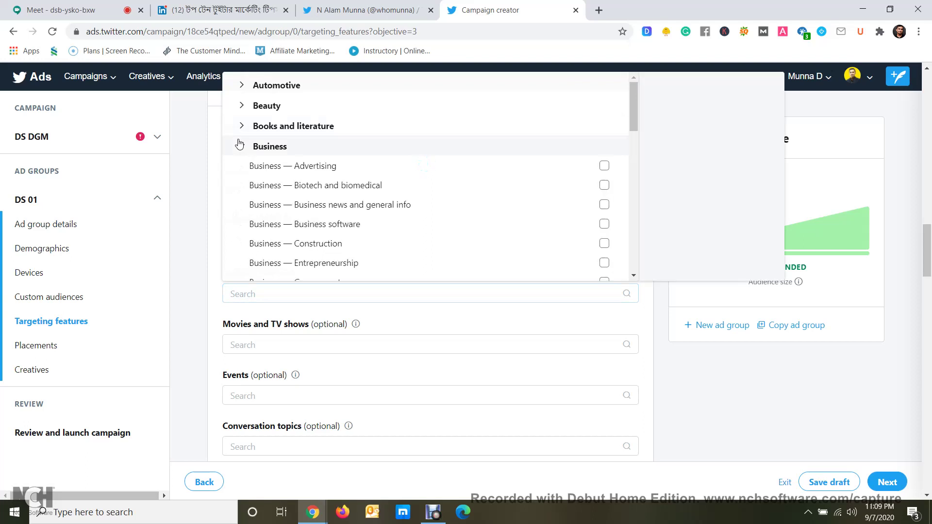
{"action": "left_click", "coordinate": [604, 165]}
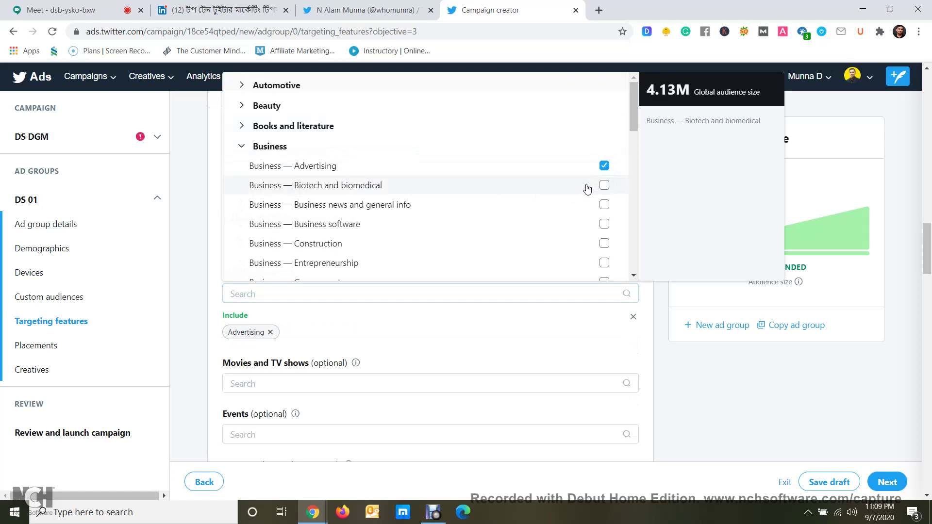
{"action": "scroll", "coordinate": [580, 204], "scroll_direction": "down", "scroll_amount": 2}
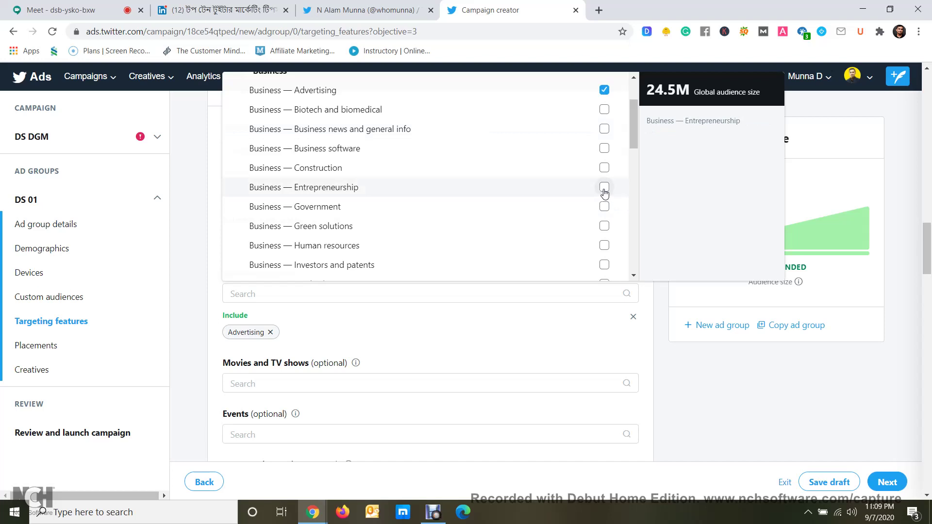
{"action": "left_click", "coordinate": [604, 190]}
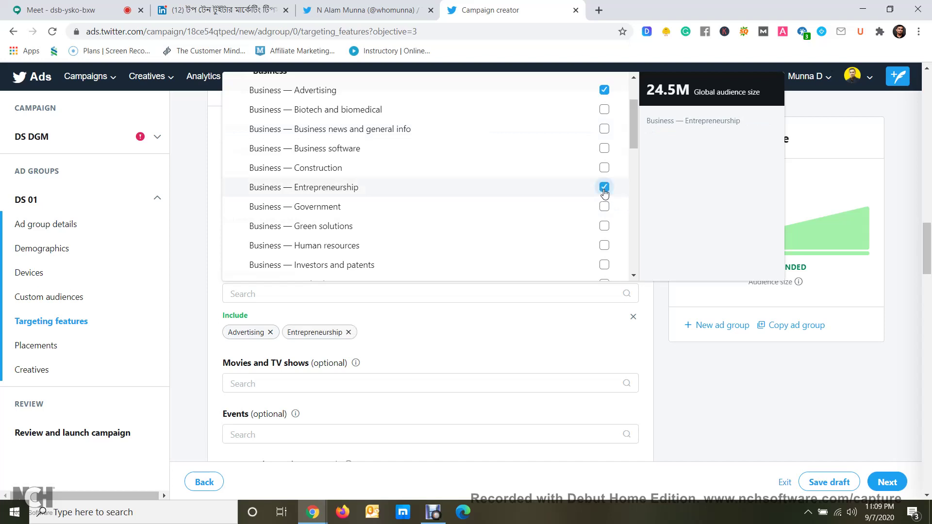
Expand and collapse the Education interest category while browsing the list
{"action": "scroll", "coordinate": [604, 199], "scroll_direction": "down", "scroll_amount": 3}
{"action": "scroll", "coordinate": [600, 208], "scroll_direction": "up", "scroll_amount": 3}
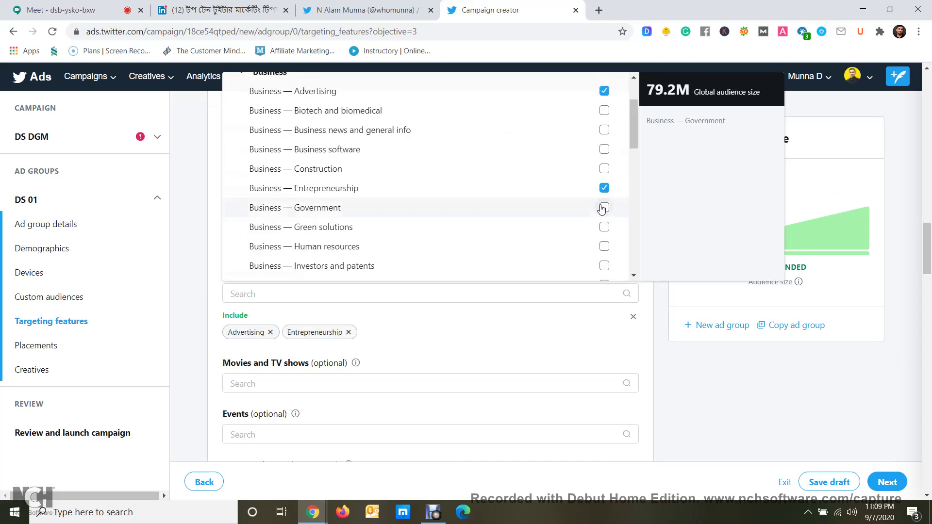
{"action": "scroll", "coordinate": [600, 208], "scroll_direction": "down", "scroll_amount": 3}
{"action": "scroll", "coordinate": [600, 208], "scroll_direction": "up", "scroll_amount": 2}
{"action": "scroll", "coordinate": [600, 210], "scroll_direction": "down", "scroll_amount": 2}
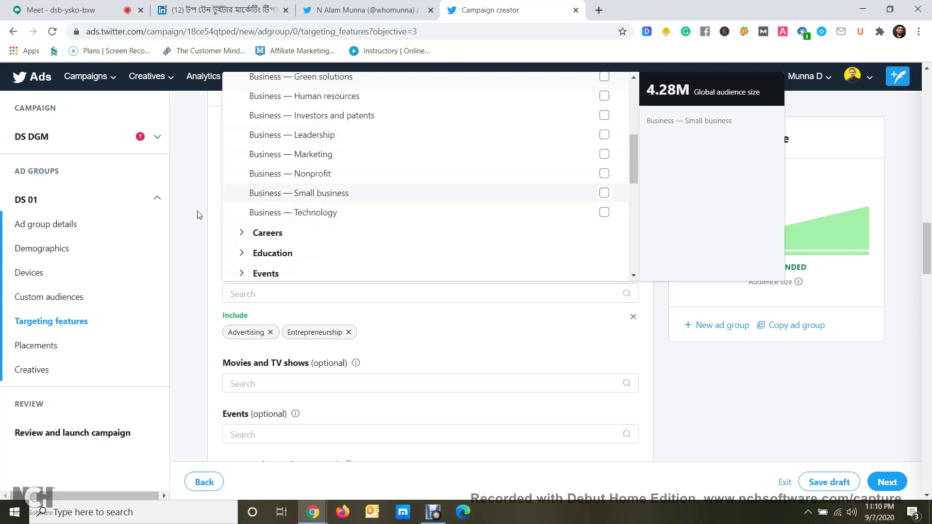
{"action": "scroll", "coordinate": [267, 235], "scroll_direction": "down", "scroll_amount": 2}
{"action": "left_click", "coordinate": [241, 178]}
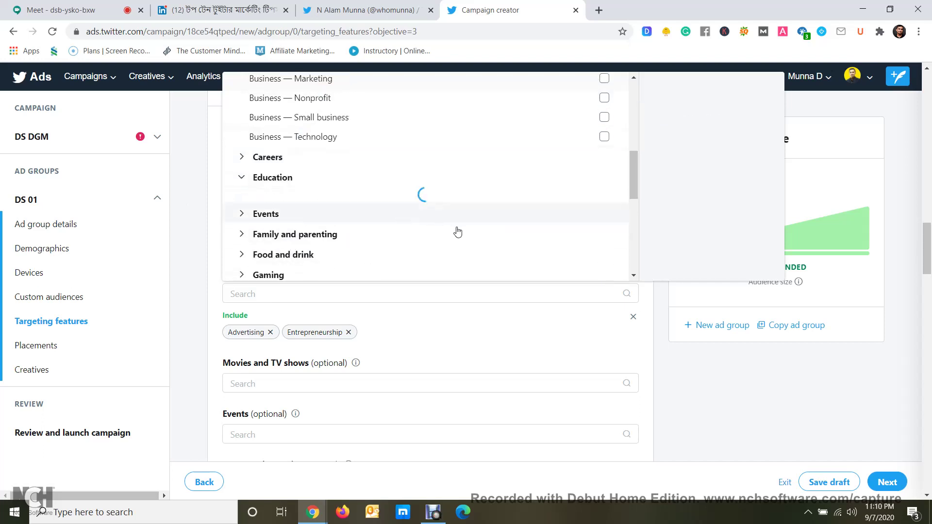
{"action": "scroll", "coordinate": [439, 212], "scroll_direction": "down", "scroll_amount": 2}
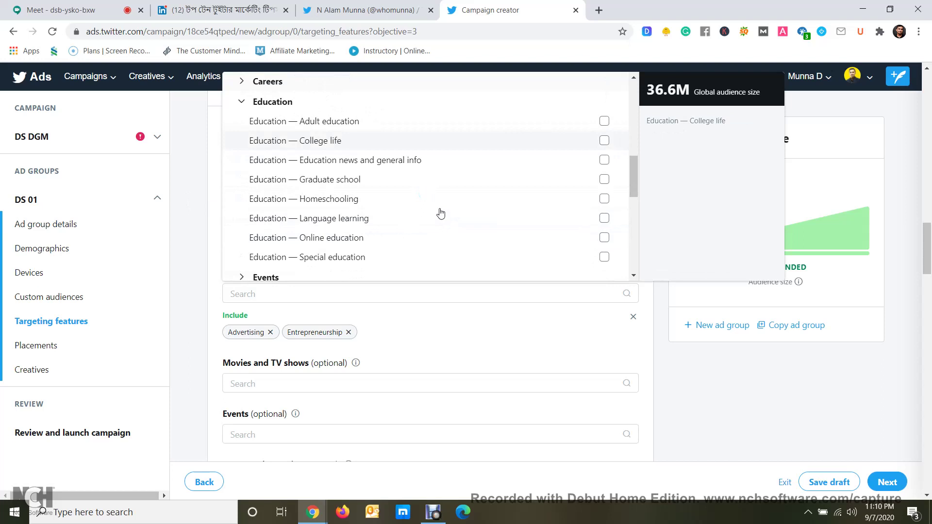
{"action": "scroll", "coordinate": [440, 214], "scroll_direction": "up", "scroll_amount": 2}
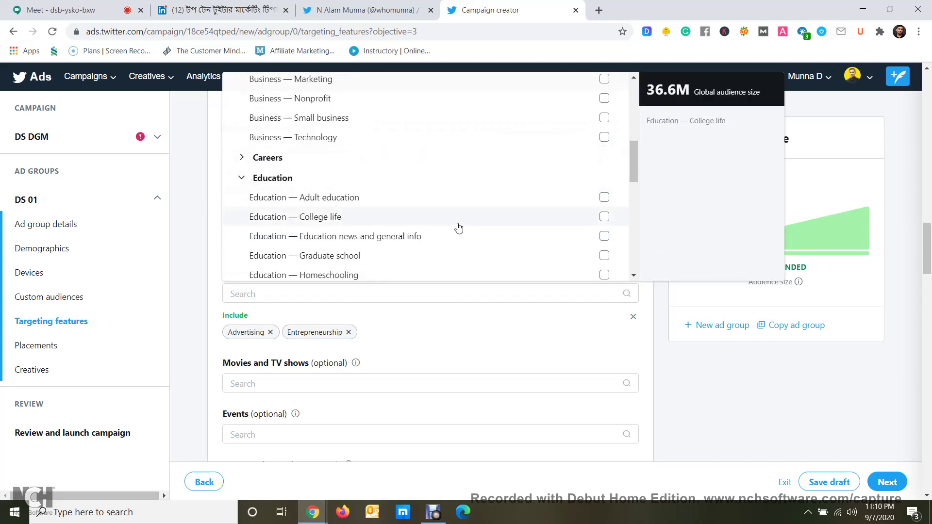
{"action": "scroll", "coordinate": [455, 228], "scroll_direction": "down", "scroll_amount": 2}
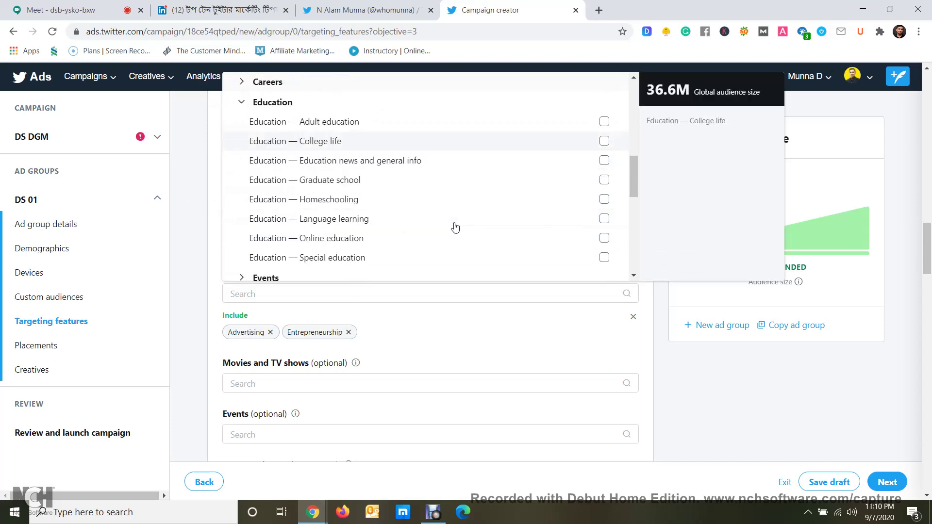
{"action": "scroll", "coordinate": [455, 227], "scroll_direction": "up", "scroll_amount": 2}
{"action": "left_click", "coordinate": [243, 178]}
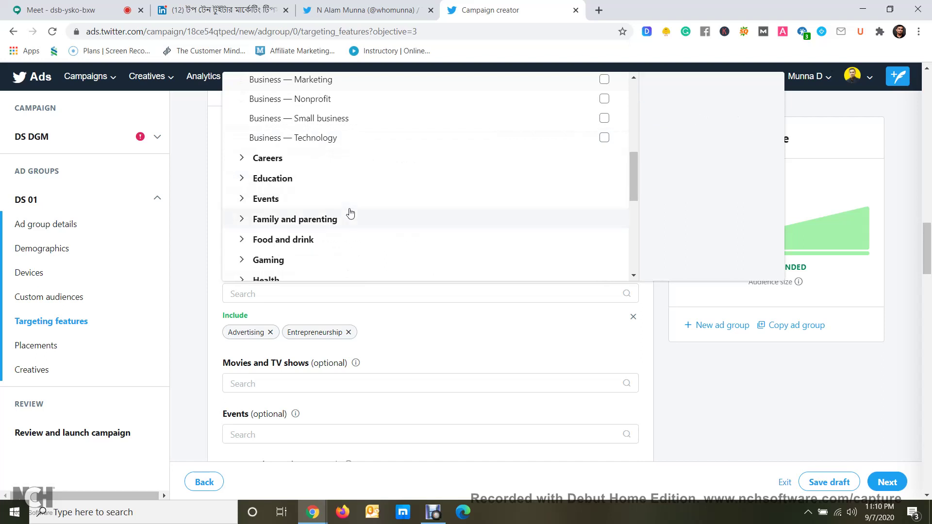
{"action": "scroll", "coordinate": [350, 216], "scroll_direction": "down", "scroll_amount": 6}
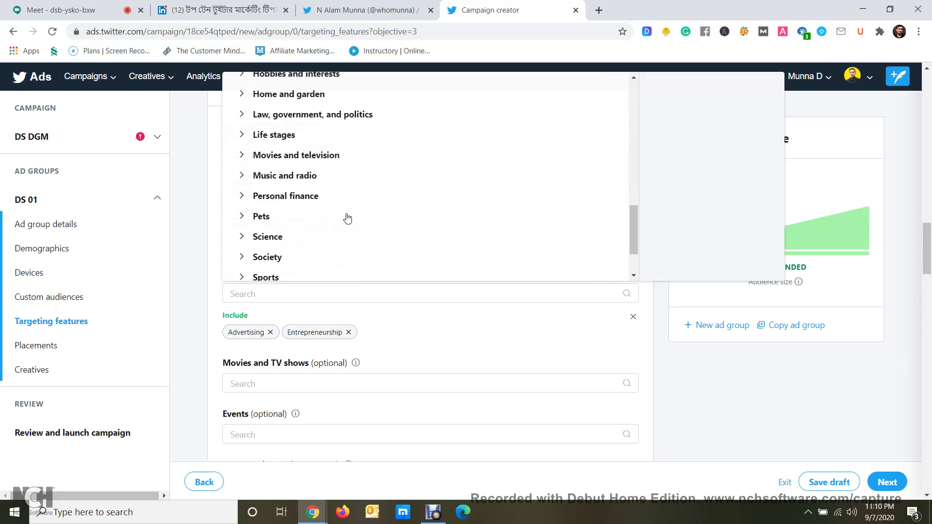
{"action": "scroll", "coordinate": [346, 220], "scroll_direction": "down", "scroll_amount": 2}
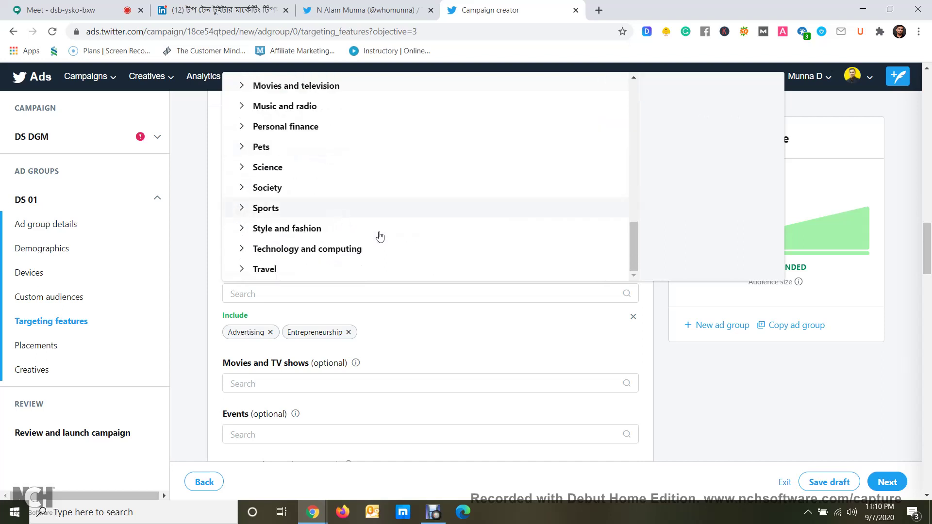
{"action": "scroll", "coordinate": [373, 199], "scroll_direction": "up", "scroll_amount": 15}
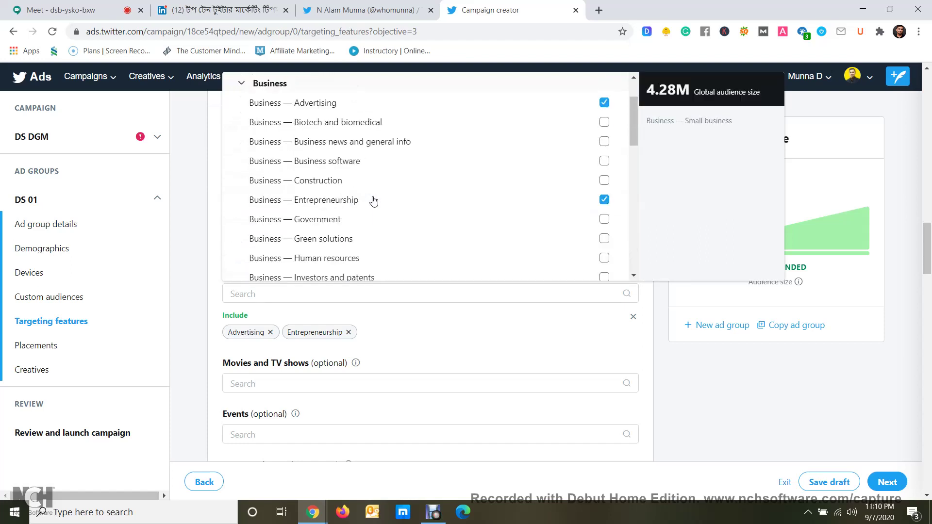
Collapse the Business category and look through the Careers interest category
{"action": "left_click", "coordinate": [240, 85]}
{"action": "scroll", "coordinate": [295, 129], "scroll_direction": "up", "scroll_amount": 1}
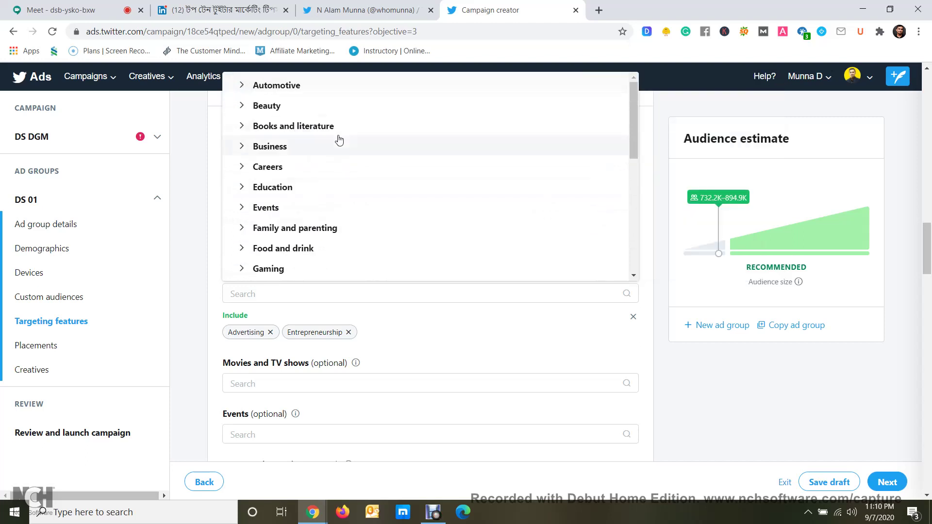
{"action": "left_click", "coordinate": [251, 168]}
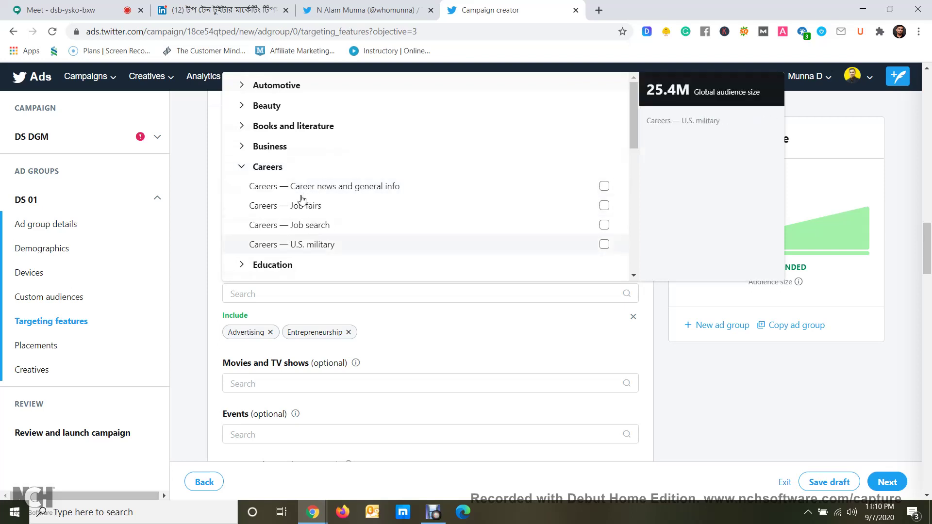
{"action": "left_click", "coordinate": [242, 167]}
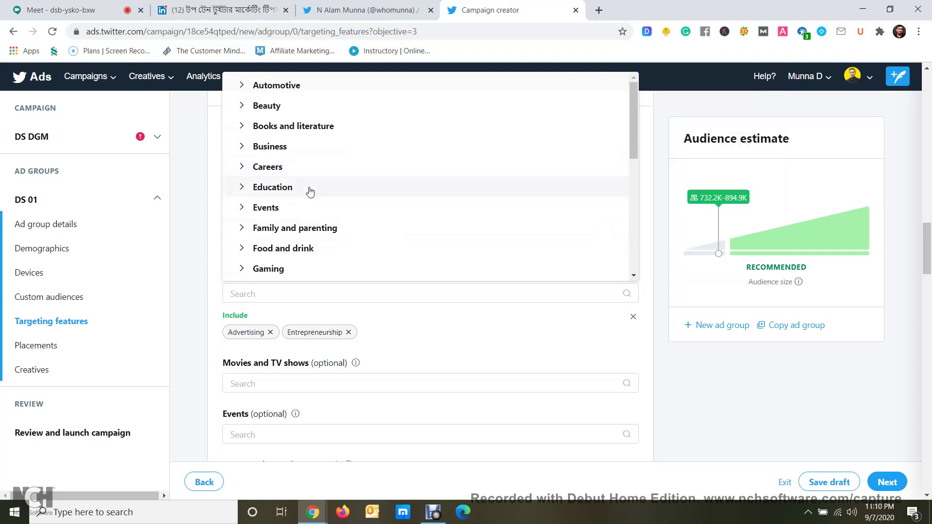
Look through the Science interest category, then close the interest list
{"action": "scroll", "coordinate": [257, 209], "scroll_direction": "down", "scroll_amount": 2}
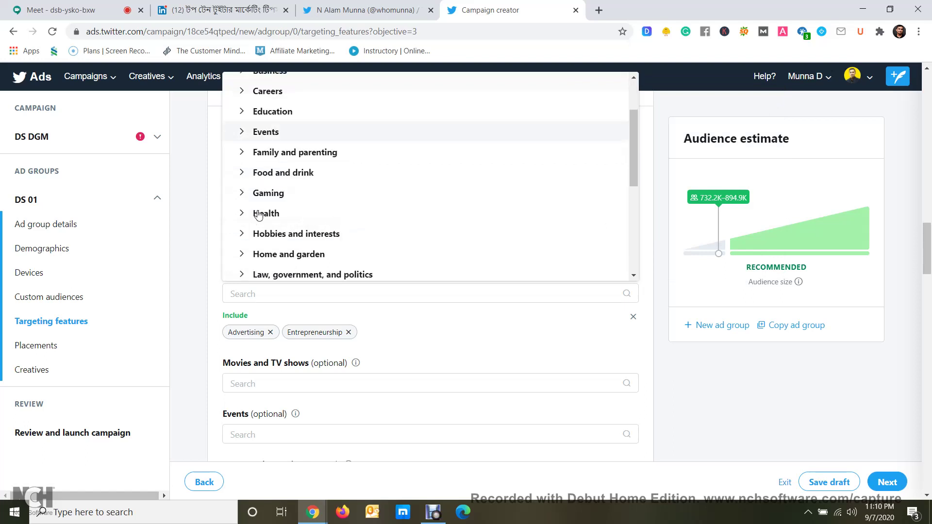
{"action": "scroll", "coordinate": [308, 207], "scroll_direction": "down", "scroll_amount": 2}
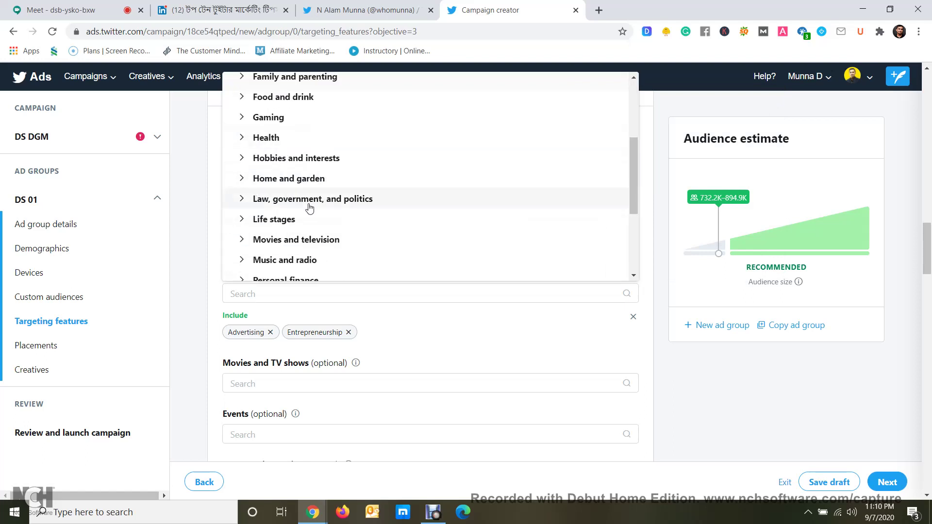
{"action": "scroll", "coordinate": [311, 205], "scroll_direction": "down", "scroll_amount": 2}
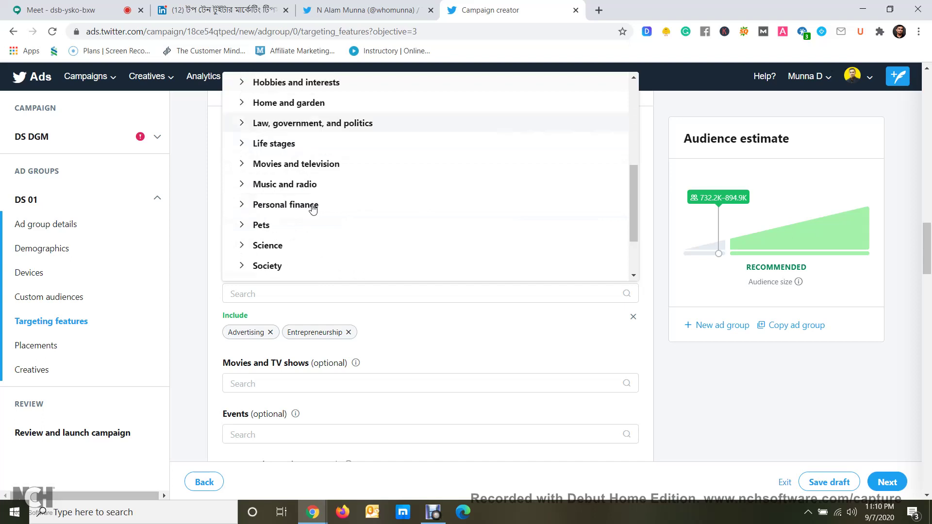
{"action": "scroll", "coordinate": [308, 191], "scroll_direction": "down", "scroll_amount": 2}
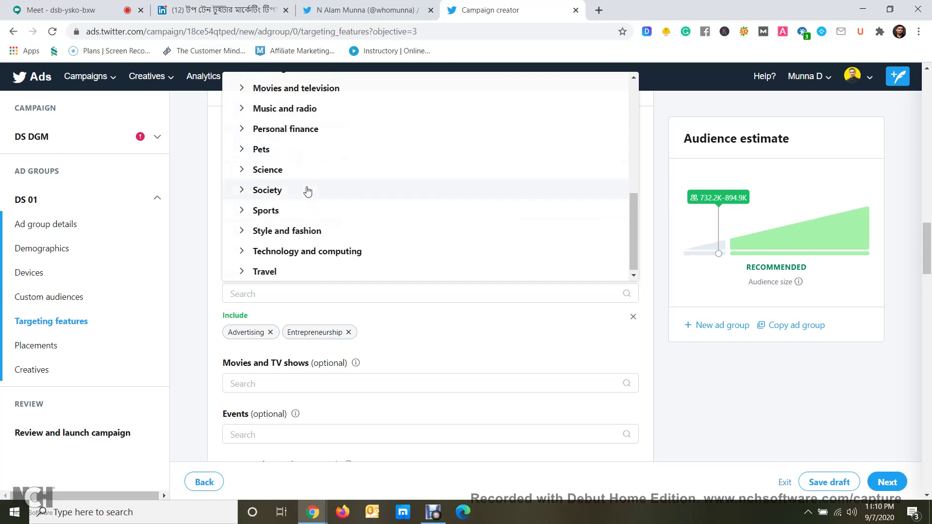
{"action": "left_click", "coordinate": [246, 171]}
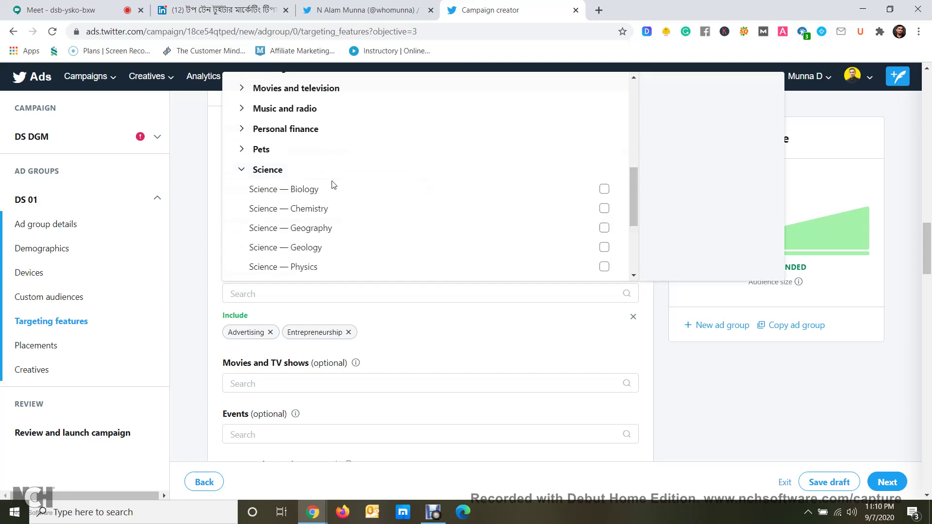
{"action": "scroll", "coordinate": [332, 186], "scroll_direction": "down", "scroll_amount": 2}
{"action": "left_click", "coordinate": [241, 95]}
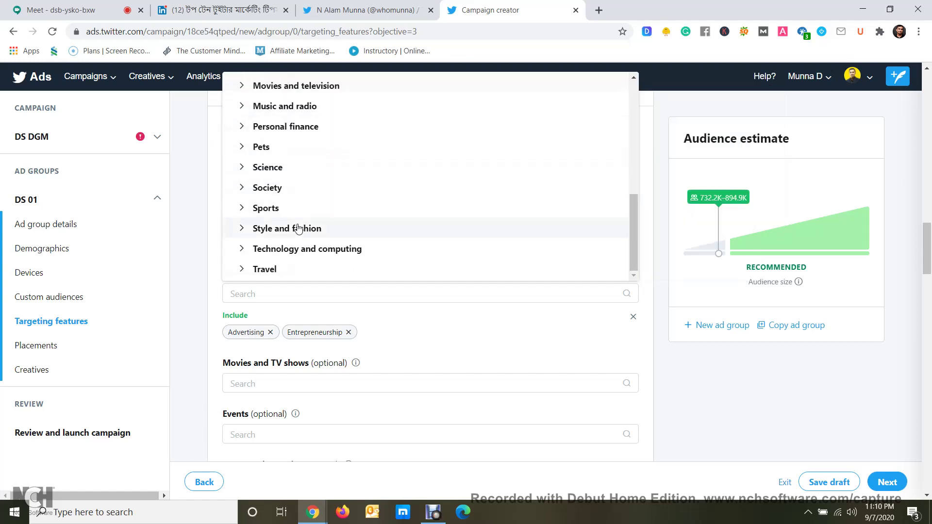
{"action": "scroll", "coordinate": [299, 228], "scroll_direction": "up", "scroll_amount": 5}
{"action": "scroll", "coordinate": [299, 229], "scroll_direction": "down", "scroll_amount": 5}
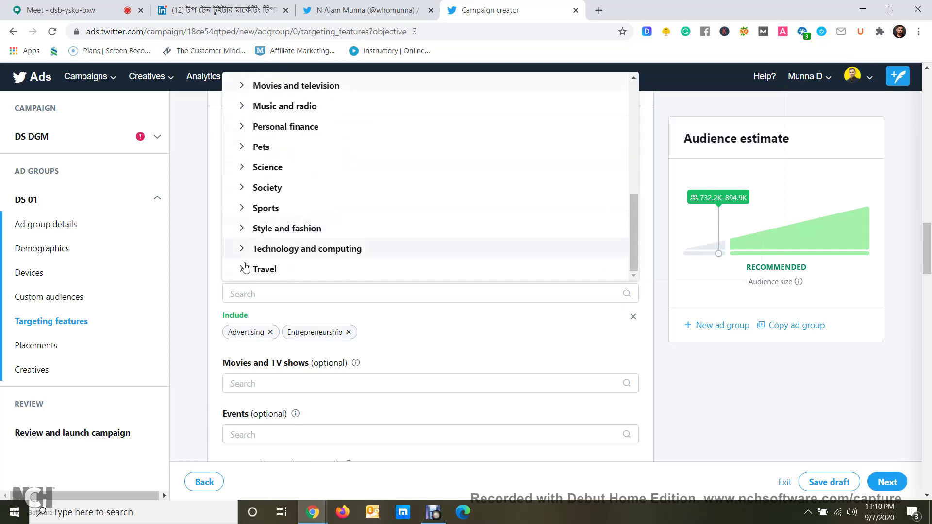
{"action": "left_click", "coordinate": [217, 278]}
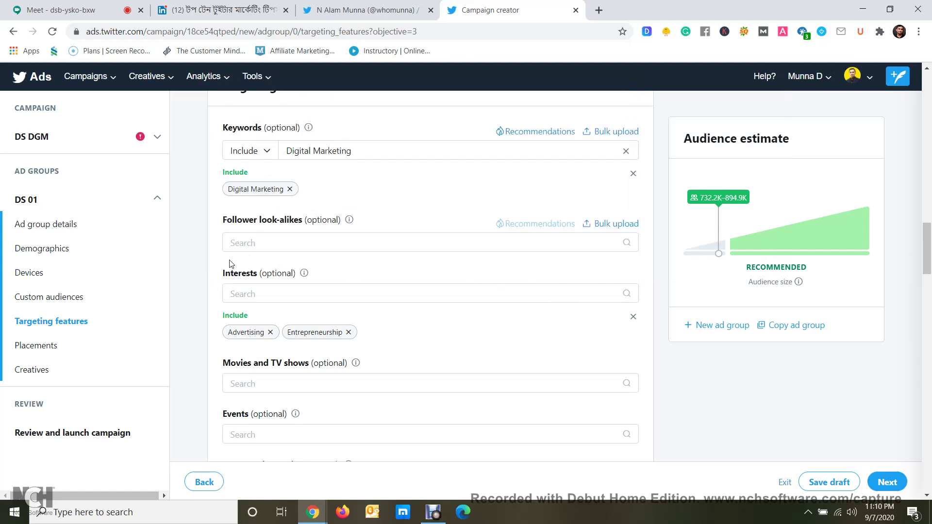
Search interests for 'Marketing', add Business — Marketing, and clear the search
{"action": "left_click", "coordinate": [253, 291]}
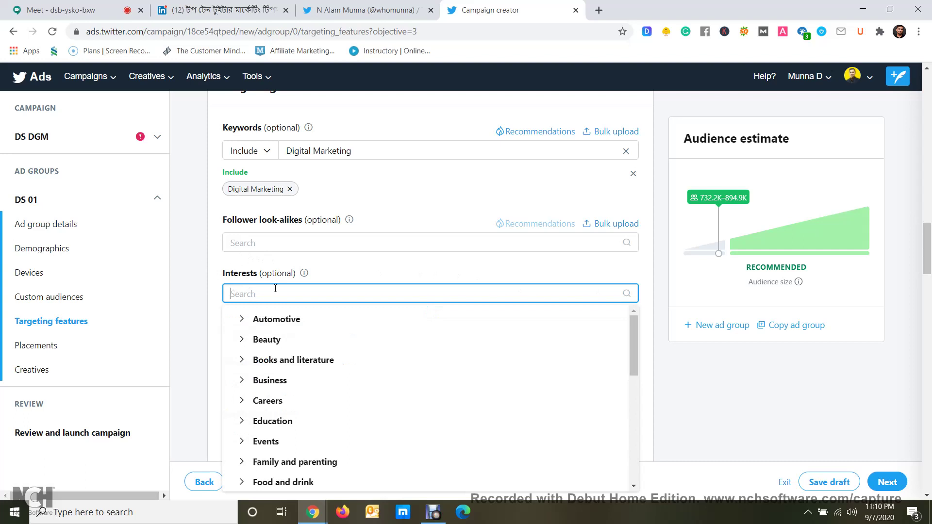
{"action": "type", "text": "Marketing"}
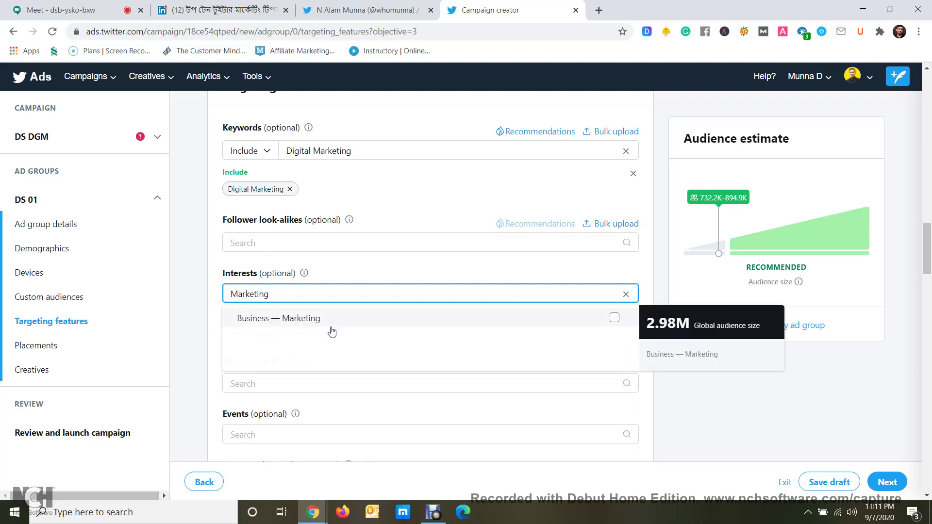
{"action": "left_click", "coordinate": [614, 321]}
{"action": "left_click", "coordinate": [394, 291]}
{"action": "key", "text": "BackSpace"}
{"action": "key", "text": "BackSpace"}
{"action": "key", "text": "BackSpace"}
{"action": "key", "text": "BackSpace"}
{"action": "key", "text": "BackSpace"}
{"action": "key", "text": "BackSpace"}
{"action": "key", "text": "BackSpace"}
{"action": "key", "text": "BackSpace"}
{"action": "key", "text": "BackSpace"}
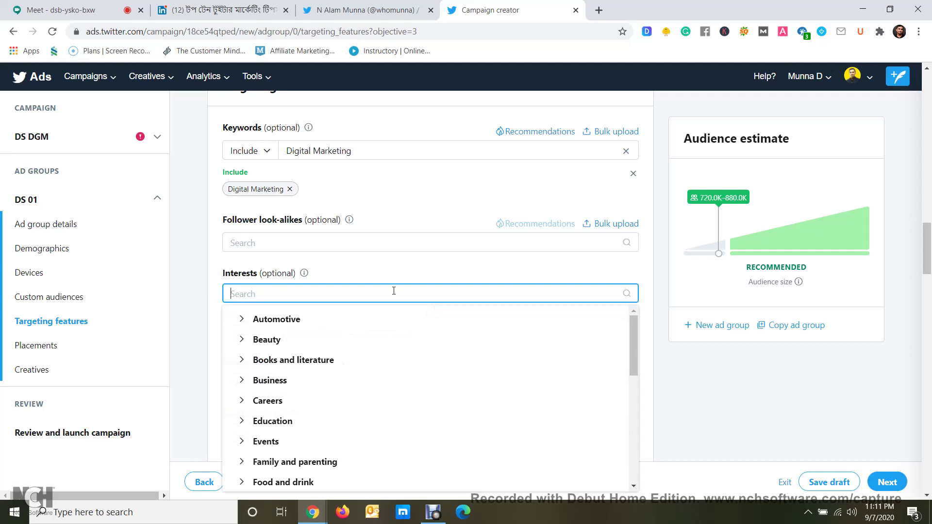
{"action": "left_click", "coordinate": [197, 267]}
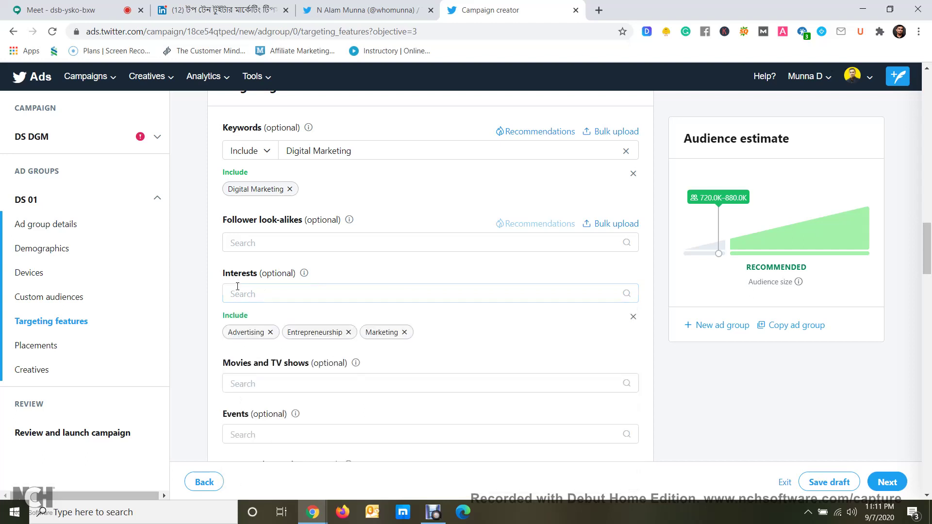
{"action": "scroll", "coordinate": [241, 292], "scroll_direction": "down", "scroll_amount": 2}
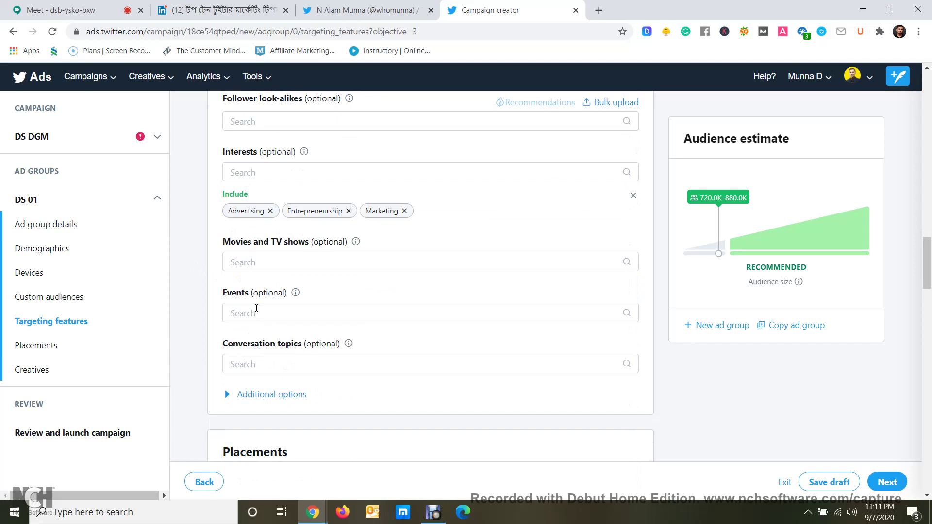
View the keyword recommendations for Digital Marketing in Targeting features, then dismiss them
{"action": "scroll", "coordinate": [257, 309], "scroll_direction": "down", "scroll_amount": 1}
{"action": "scroll", "coordinate": [257, 308], "scroll_direction": "down", "scroll_amount": 2}
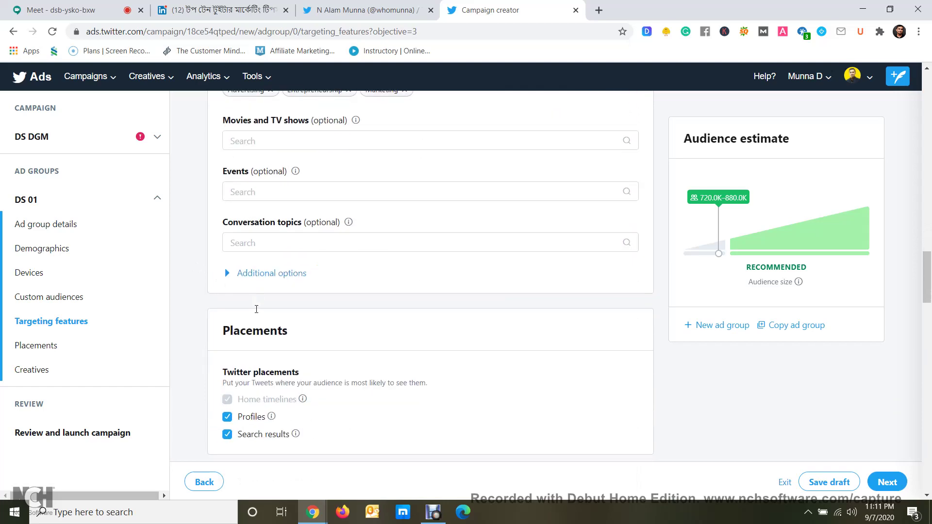
{"action": "scroll", "coordinate": [319, 330], "scroll_direction": "up", "scroll_amount": 15}
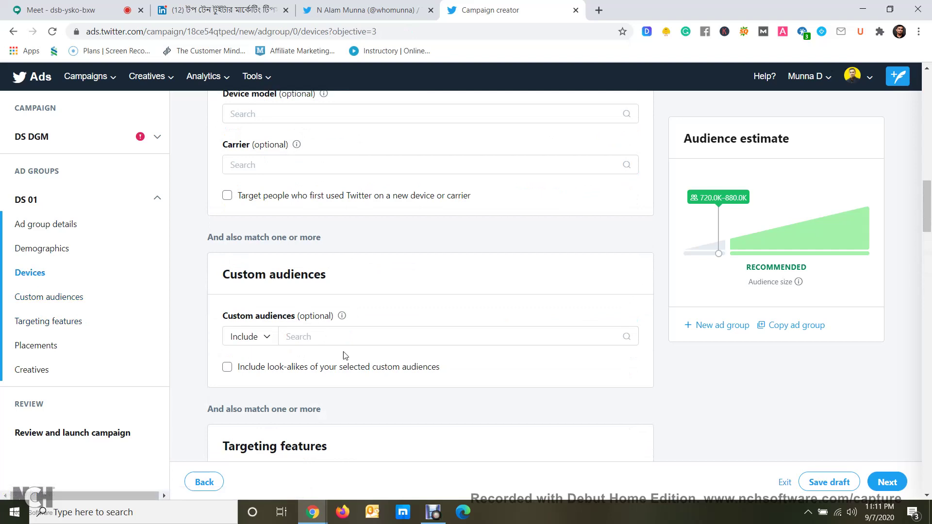
{"action": "scroll", "coordinate": [343, 356], "scroll_direction": "down", "scroll_amount": 5}
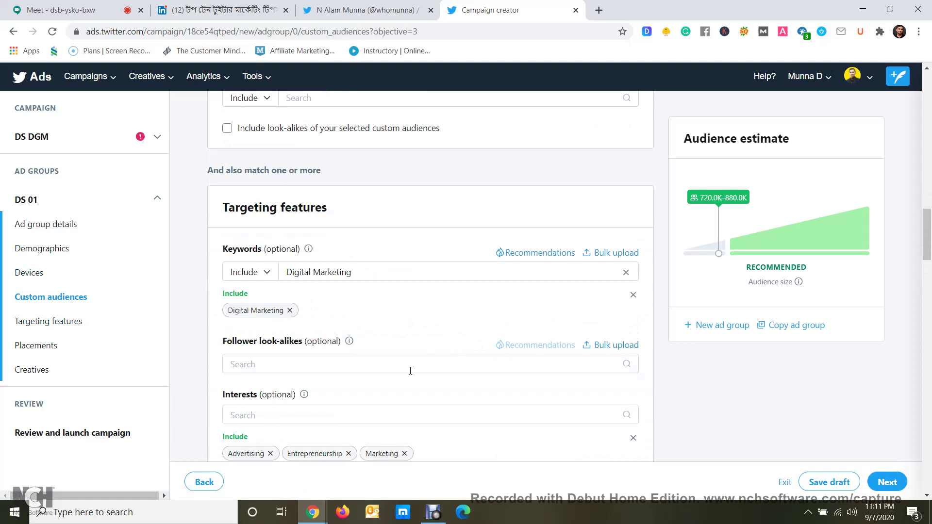
{"action": "scroll", "coordinate": [403, 358], "scroll_direction": "down", "scroll_amount": 1}
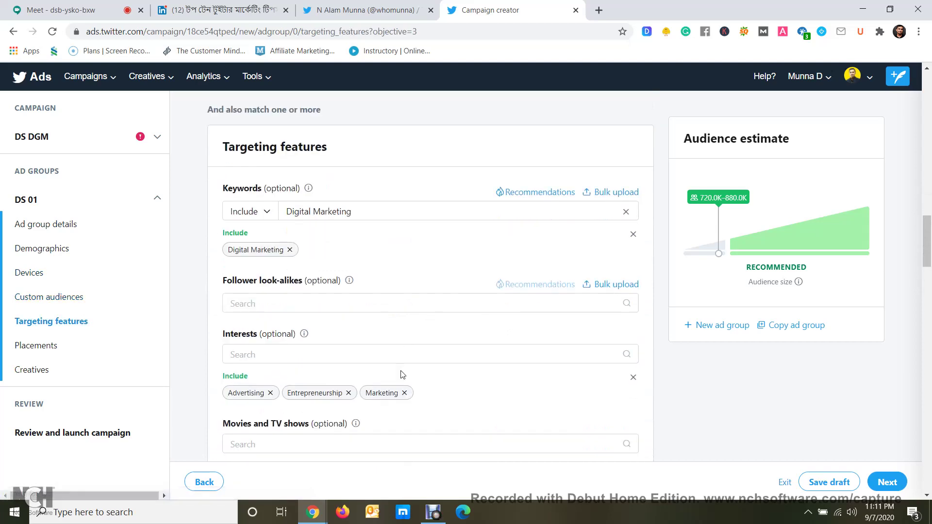
{"action": "left_click", "coordinate": [525, 193]}
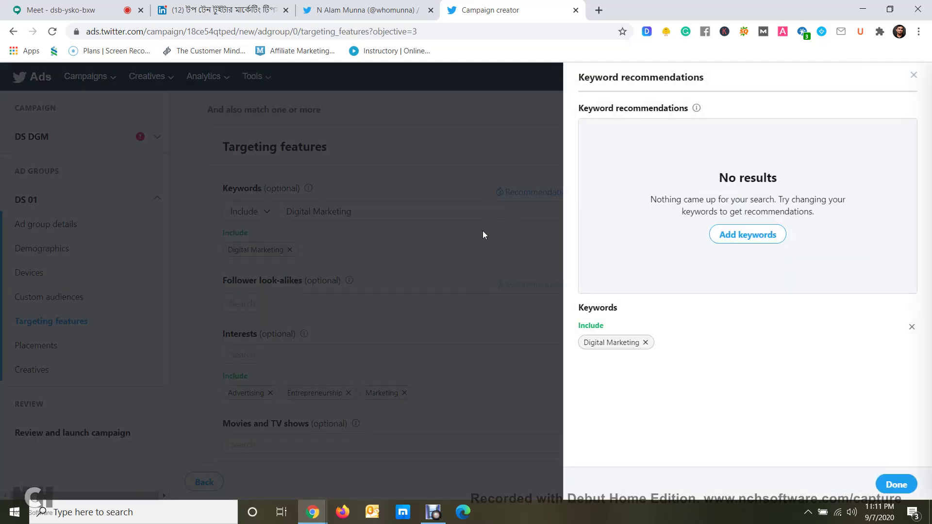
{"action": "left_click", "coordinate": [483, 233]}
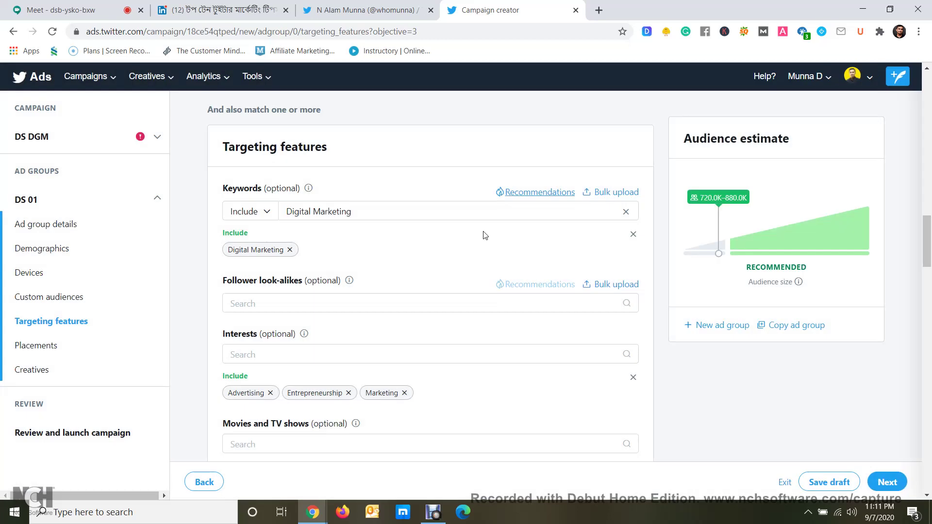
Dismiss the keyword suggestions, then search 'web' and add Web design as an interest
{"action": "left_click", "coordinate": [403, 214]}
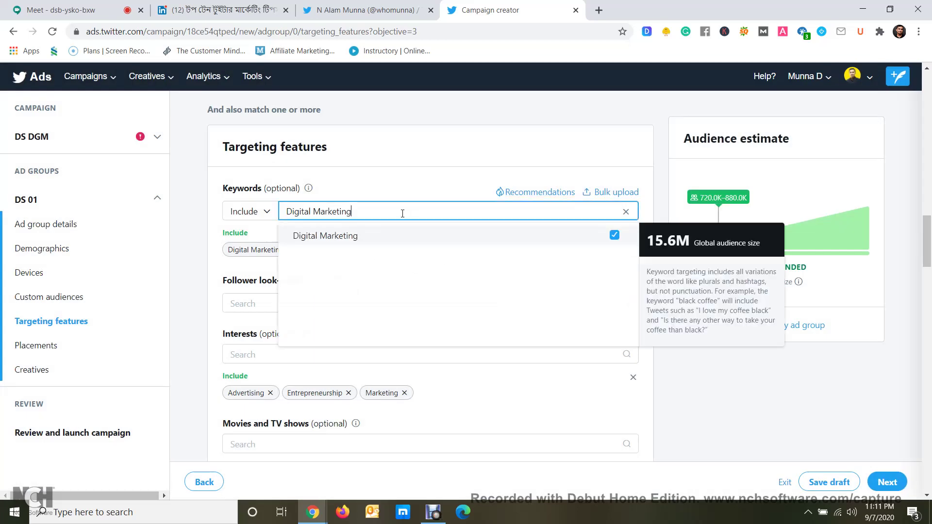
{"action": "left_click", "coordinate": [183, 219]}
{"action": "scroll", "coordinate": [281, 341], "scroll_direction": "down", "scroll_amount": 1}
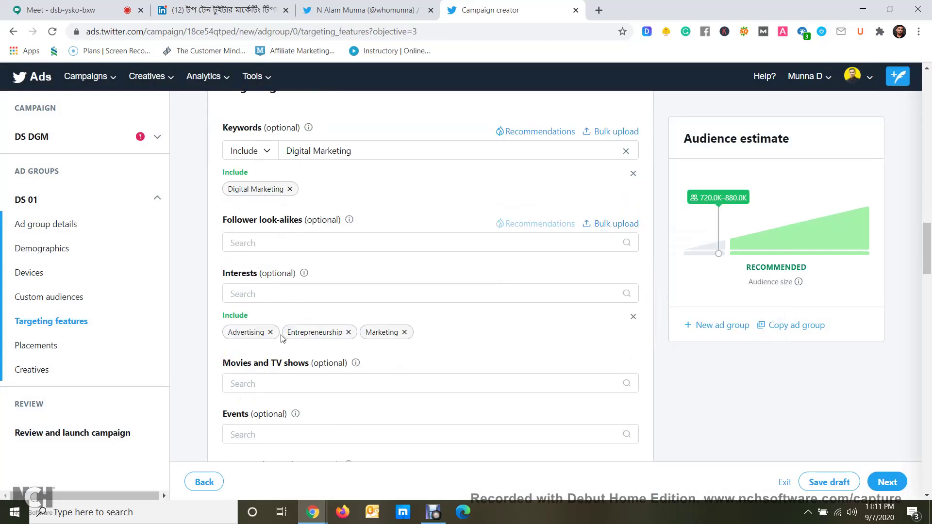
{"action": "left_click", "coordinate": [289, 292]}
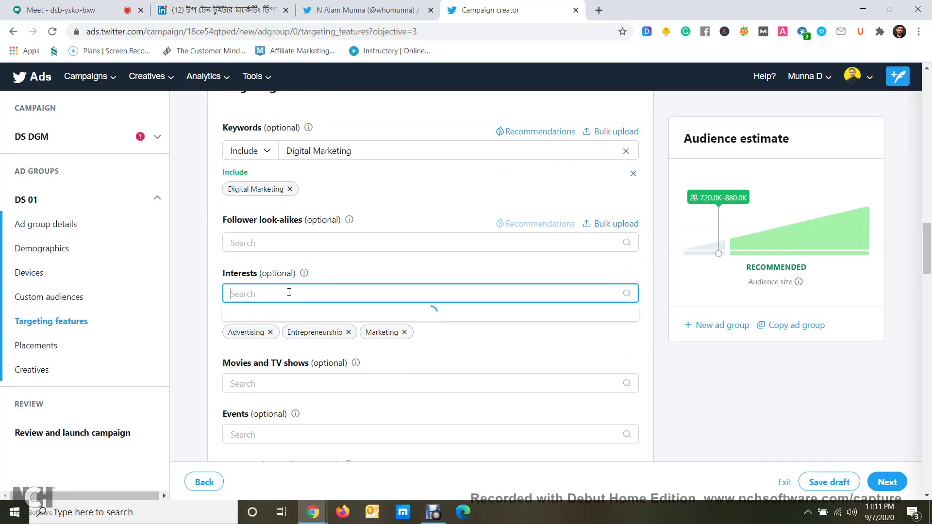
{"action": "type", "text": "web"}
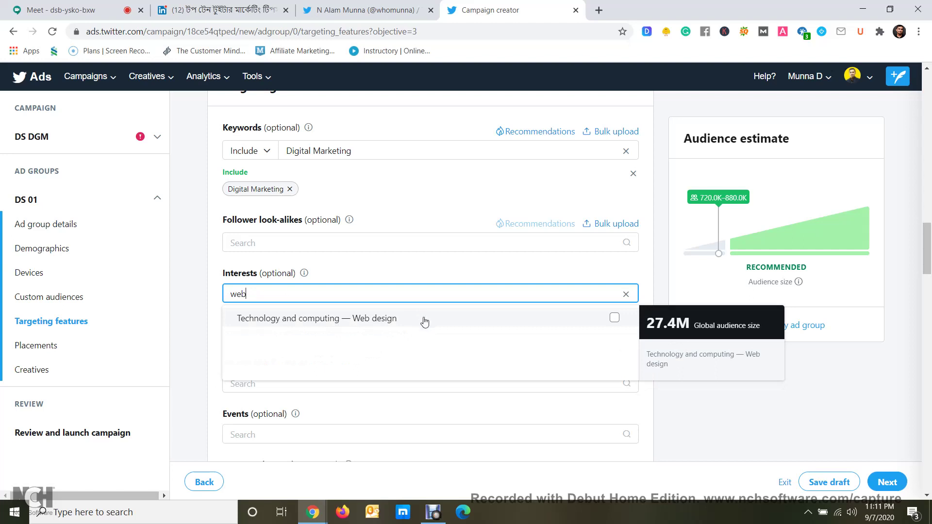
{"action": "left_click", "coordinate": [423, 321]}
{"action": "left_click", "coordinate": [344, 291]}
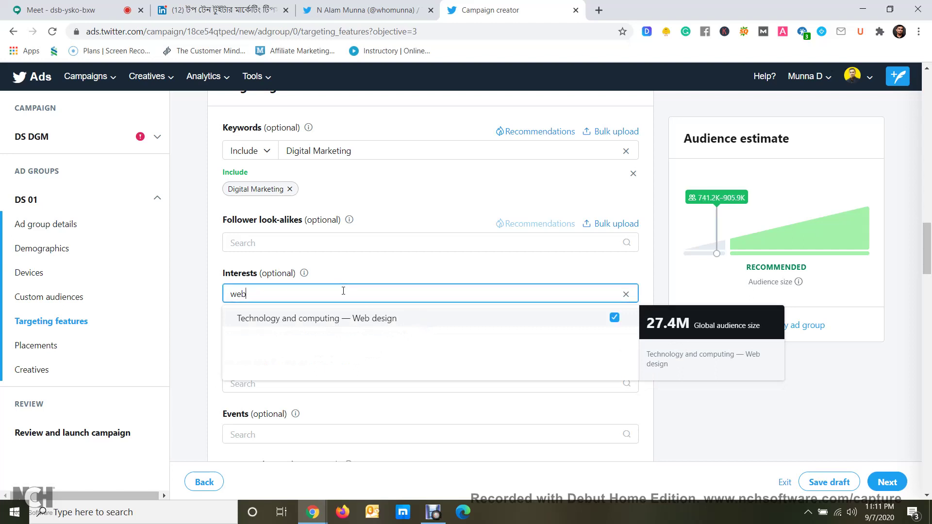
{"action": "key", "text": "BackSpace"}
{"action": "key", "text": "BackSpace"}
{"action": "key", "text": "BackSpace"}
After trying 'Social Media', search 'small' and add Small business as an interest
{"action": "type", "text": "socia"}
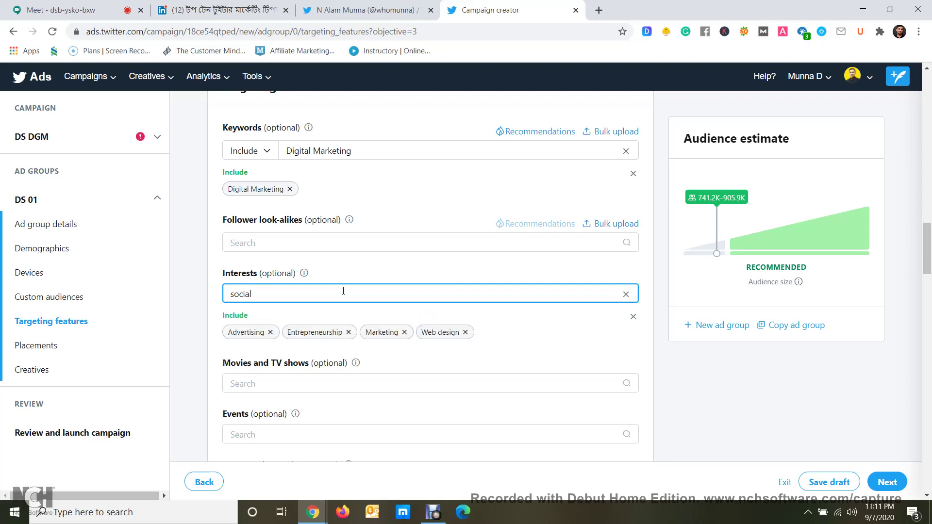
{"action": "type", "text": "l"}
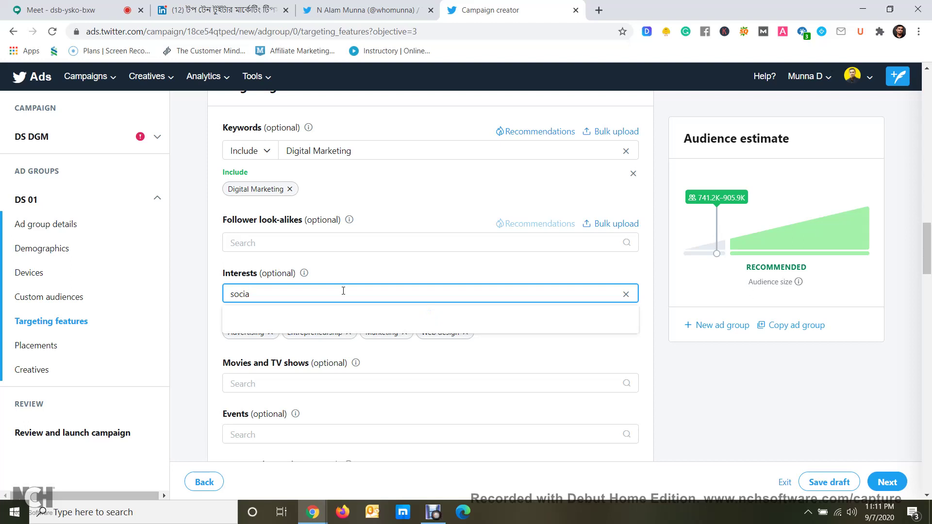
{"action": "key", "text": "BackSpace"}
{"action": "key", "text": "BackSpace"}
{"action": "key", "text": "BackSpace"}
{"action": "key", "text": "BackSpace"}
{"action": "key", "text": "BackSpace"}
{"action": "key", "text": "BackSpace"}
{"action": "type", "text": "Social Media"}
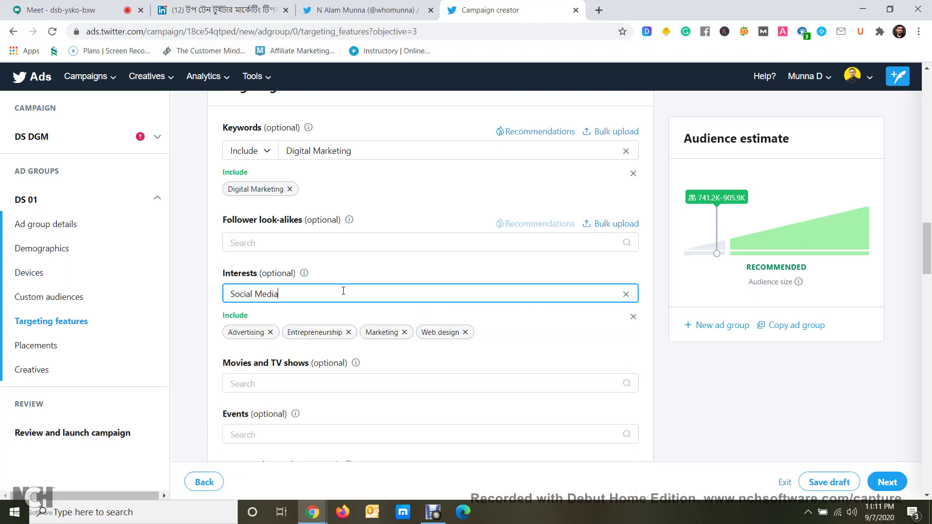
{"action": "key", "text": "BackSpace"}
{"action": "key", "text": "BackSpace"}
{"action": "key", "text": "BackSpace"}
{"action": "key", "text": "BackSpace"}
{"action": "key", "text": "BackSpace"}
{"action": "key", "text": "BackSpace"}
{"action": "key", "text": "BackSpace"}
{"action": "key", "text": "BackSpace"}
{"action": "key", "text": "BackSpace"}
{"action": "key", "text": "BackSpace"}
{"action": "key", "text": "BackSpace"}
{"action": "key", "text": "BackSpace"}
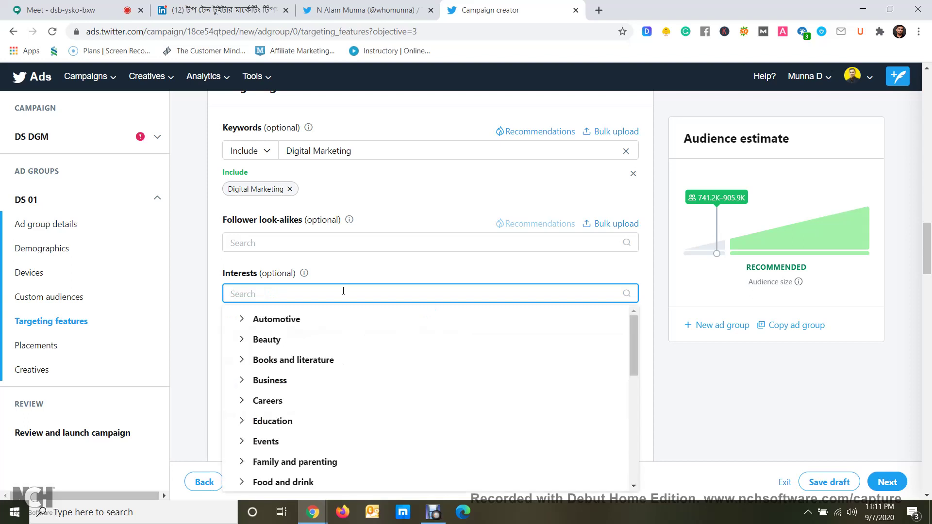
{"action": "type", "text": "small"}
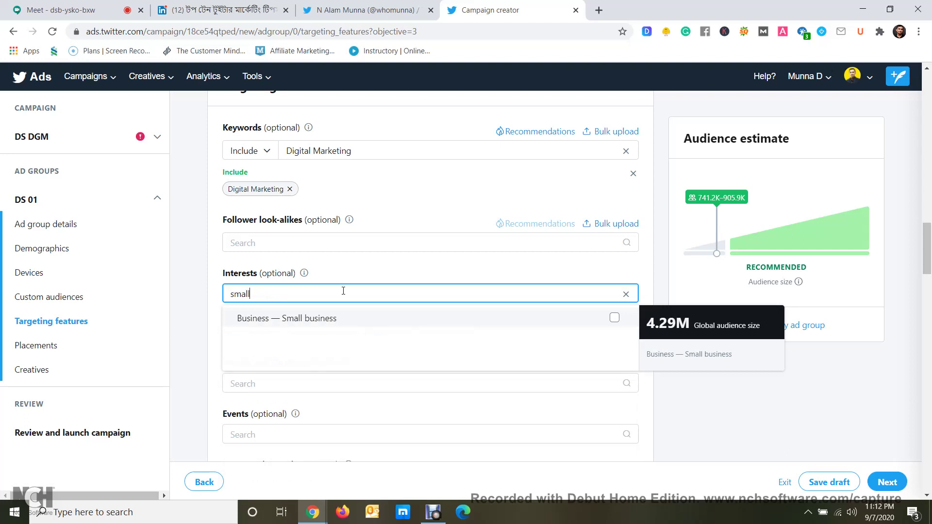
{"action": "left_click", "coordinate": [356, 320]}
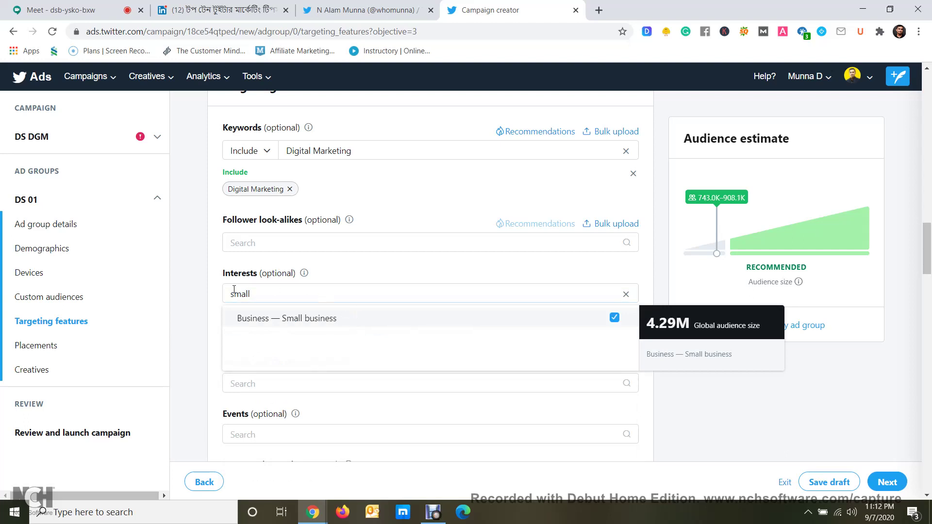
{"action": "left_click", "coordinate": [209, 294]}
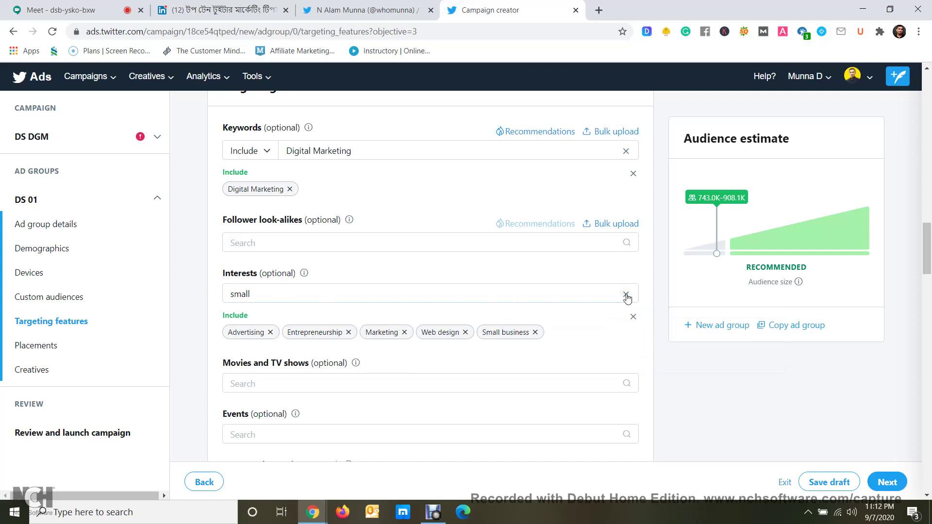
{"action": "left_click", "coordinate": [626, 293]}
Search 'graphic' and add Graphics software as an interest
{"action": "left_click", "coordinate": [296, 294]}
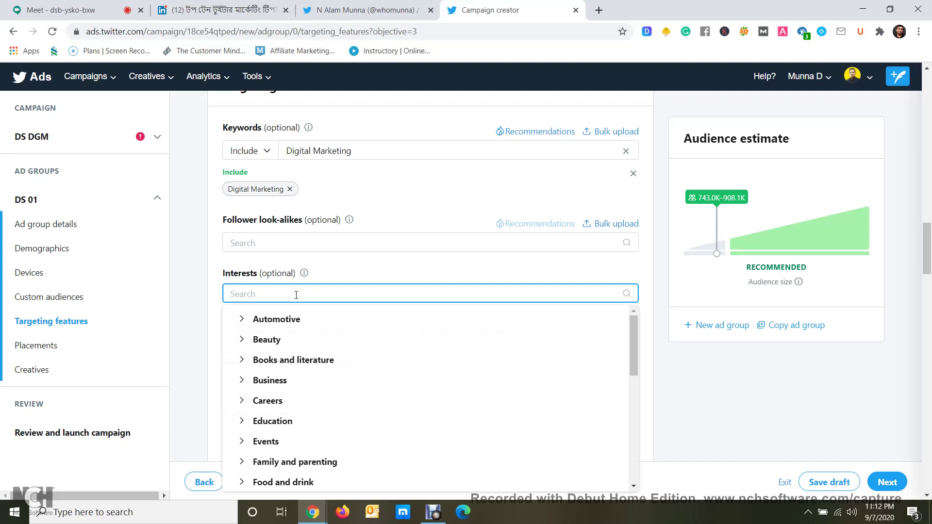
{"action": "type", "text": "graphic"}
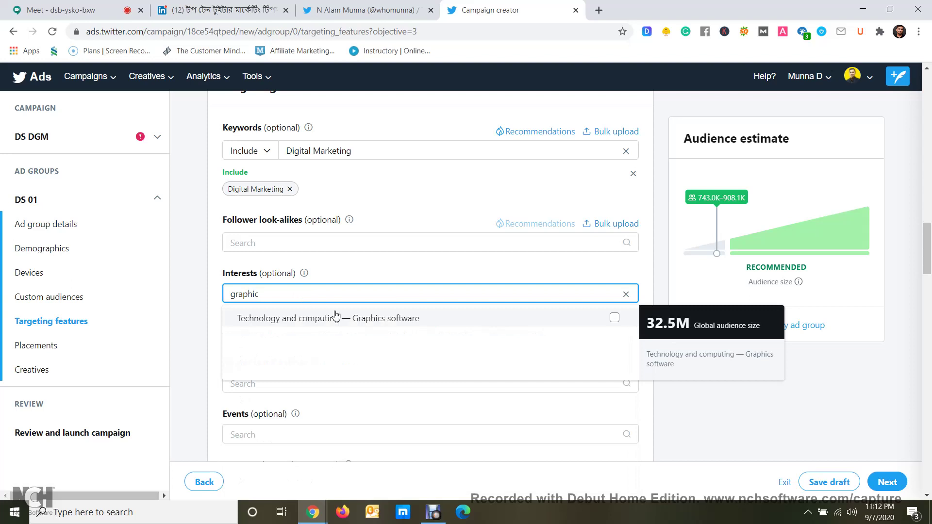
{"action": "left_click", "coordinate": [389, 321]}
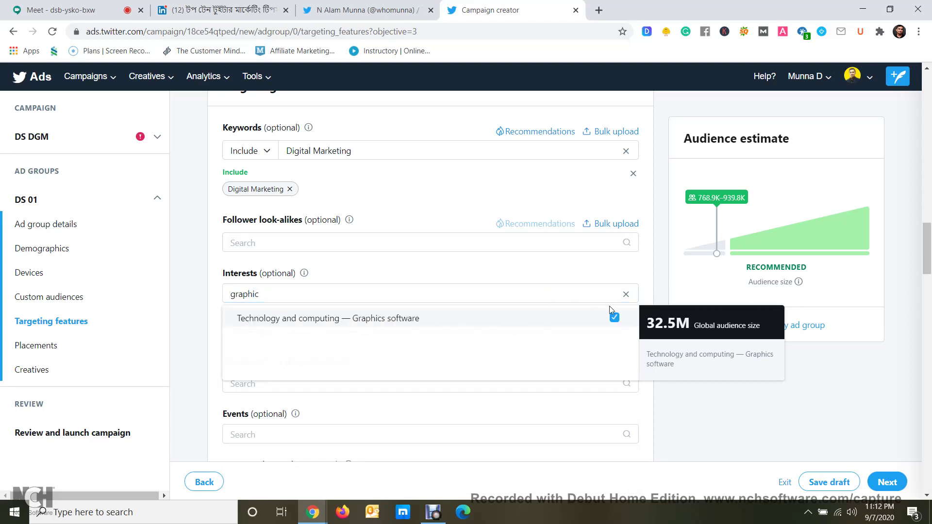
{"action": "left_click", "coordinate": [626, 296]}
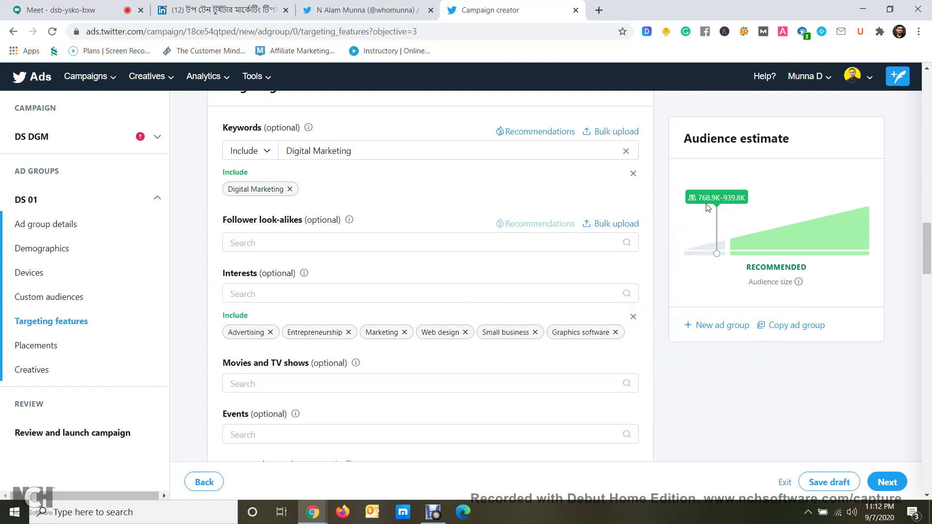
{"action": "scroll", "coordinate": [739, 211], "scroll_direction": "down", "scroll_amount": 8}
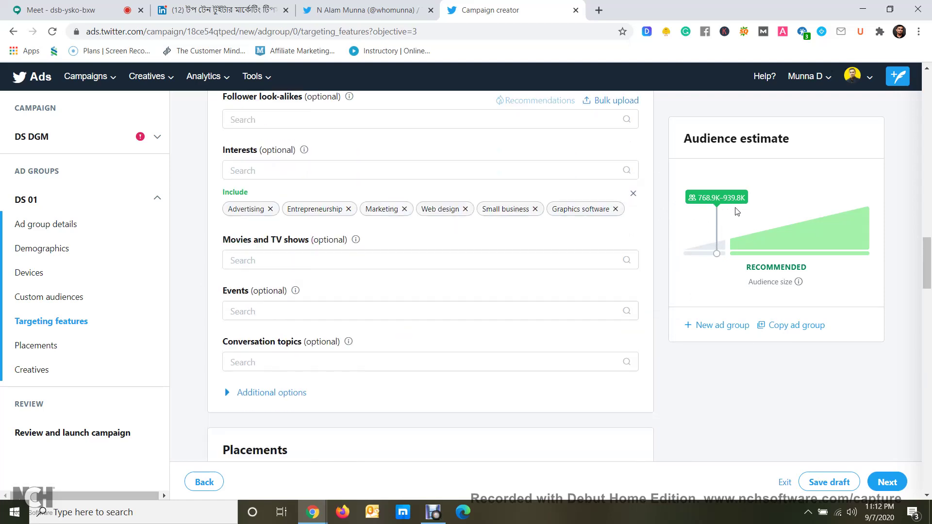
{"action": "scroll", "coordinate": [727, 221], "scroll_direction": "down", "scroll_amount": 4}
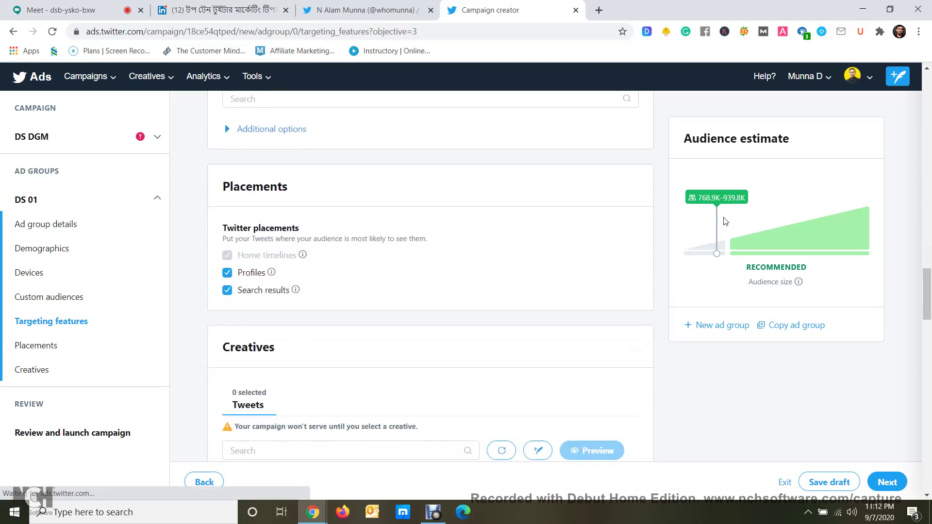
{"action": "scroll", "coordinate": [722, 223], "scroll_direction": "up", "scroll_amount": 6}
{"action": "scroll", "coordinate": [722, 223], "scroll_direction": "up", "scroll_amount": 4}
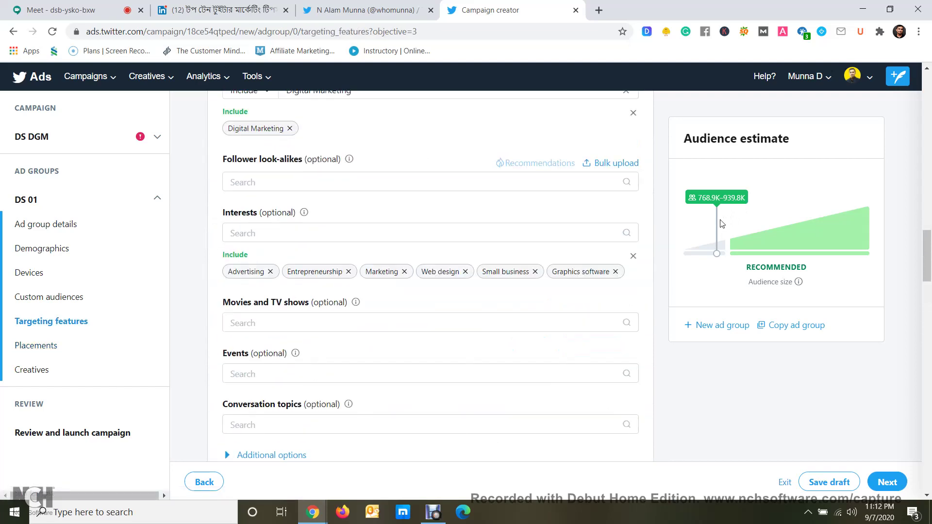
{"action": "scroll", "coordinate": [722, 223], "scroll_direction": "down", "scroll_amount": 1}
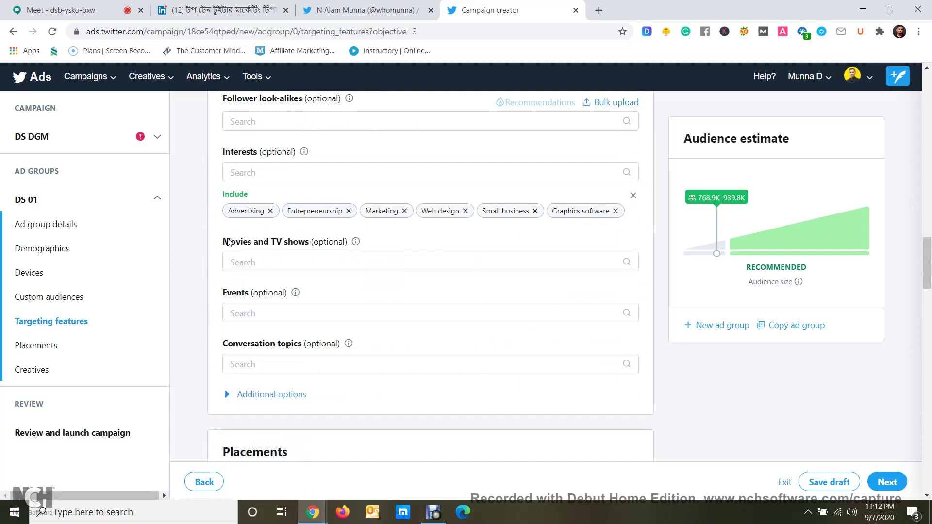
{"action": "left_click", "coordinate": [290, 266]}
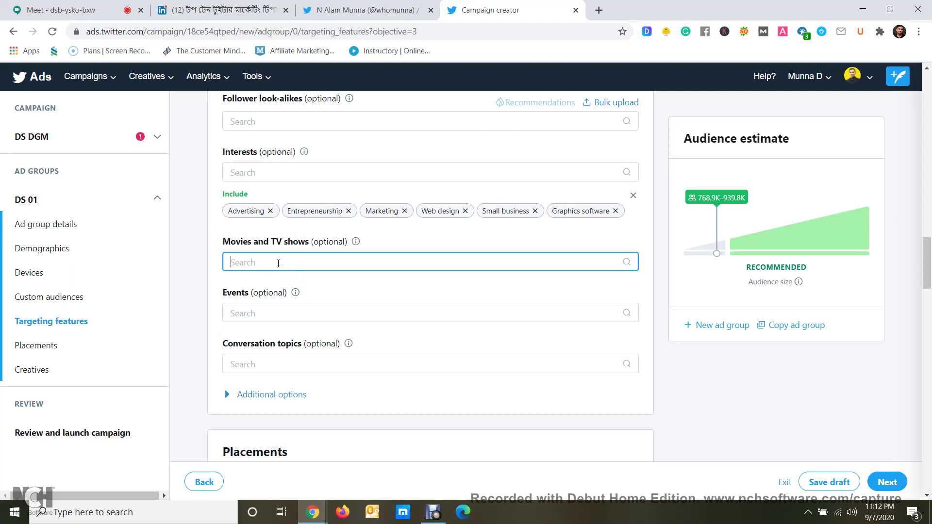
{"action": "type", "text": "Tita"}
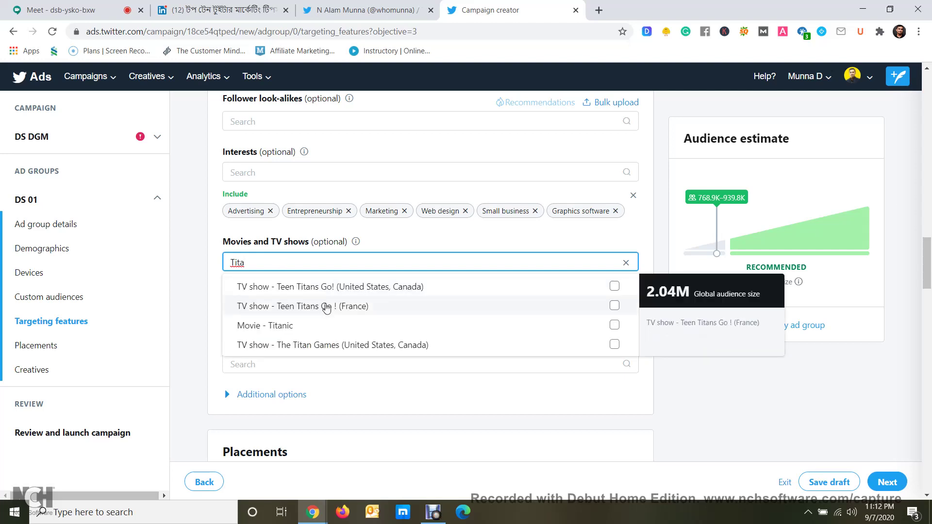
{"action": "left_click", "coordinate": [347, 328]}
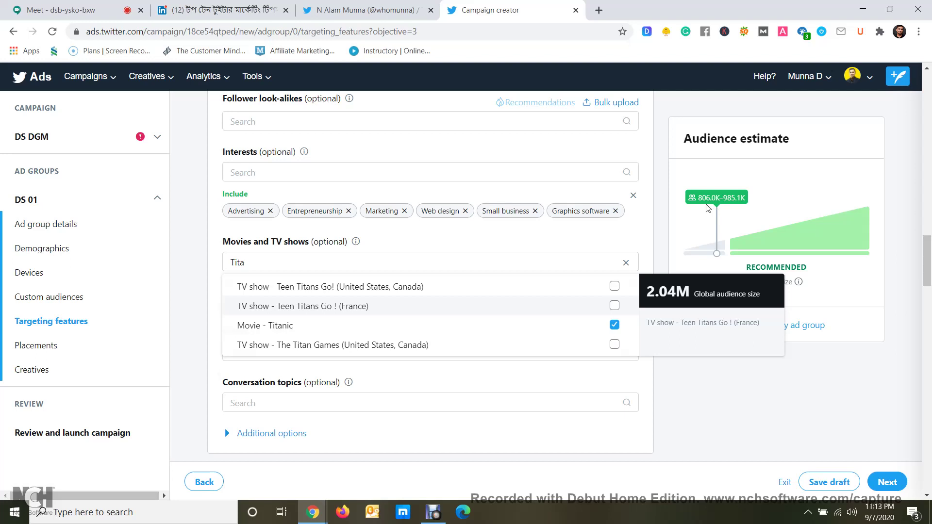
{"action": "left_click", "coordinate": [615, 325]}
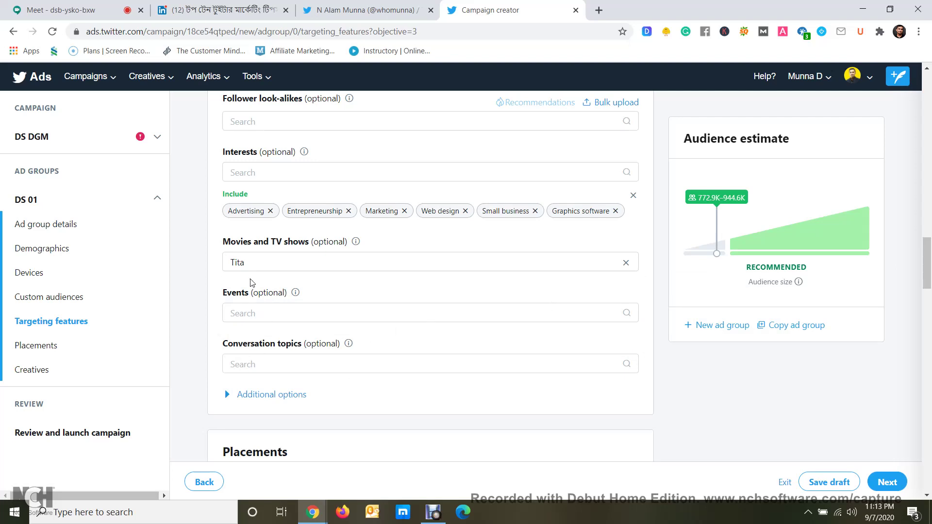
{"action": "left_click", "coordinate": [249, 314]}
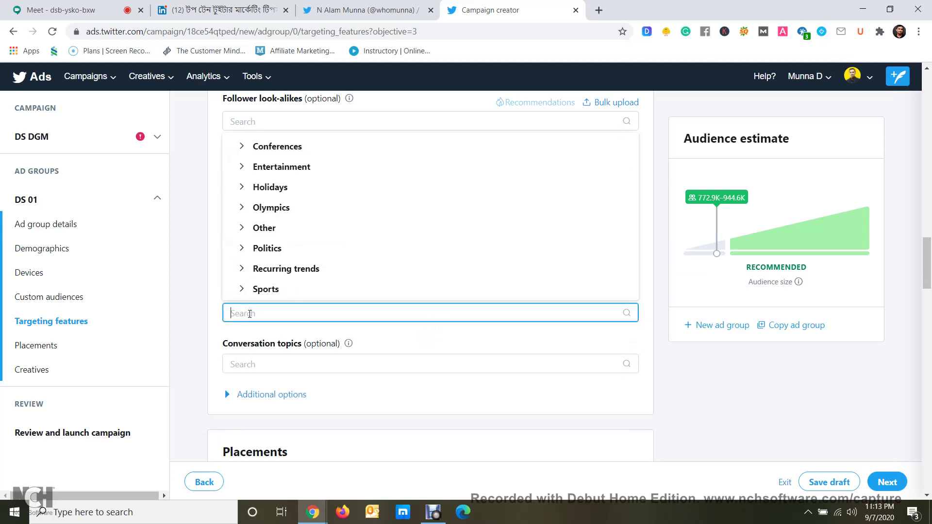
{"action": "left_click", "coordinate": [210, 304]}
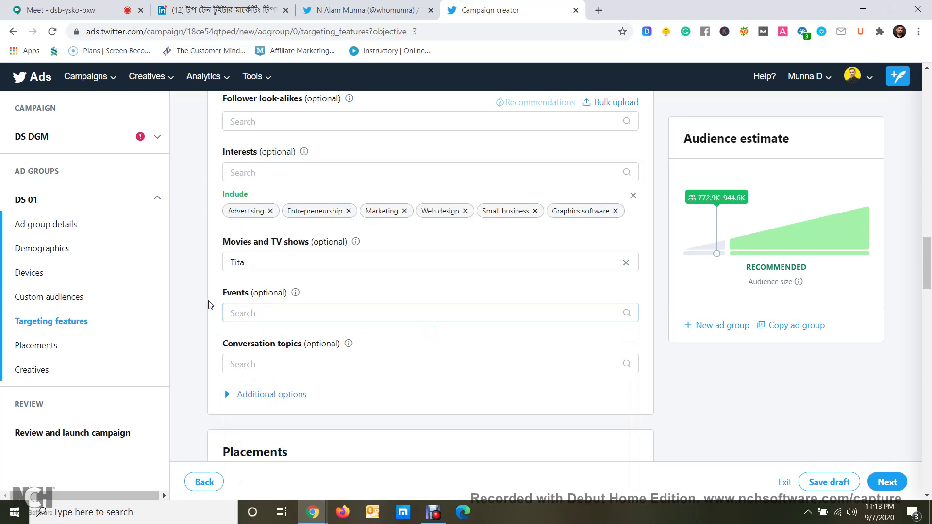
{"action": "left_click", "coordinate": [243, 264]}
{"action": "key", "text": "BackSpace"}
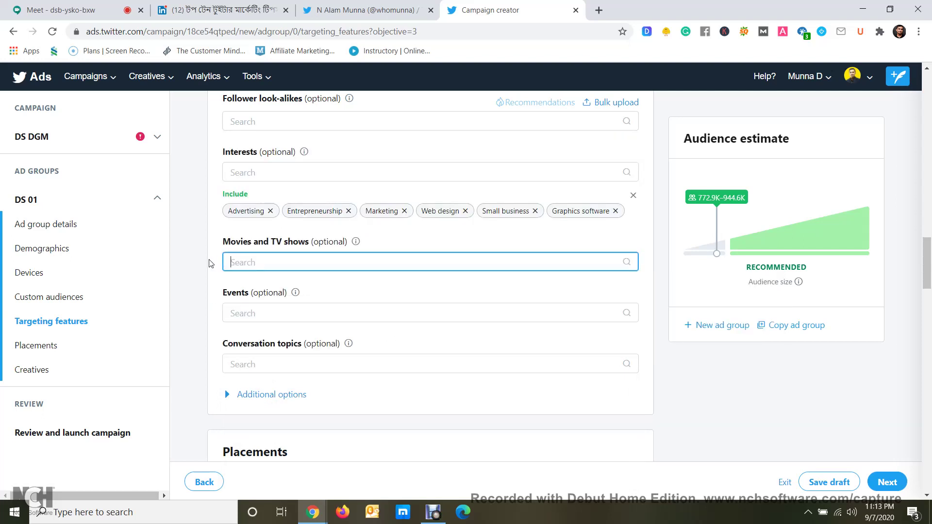
{"action": "left_click", "coordinate": [243, 315]}
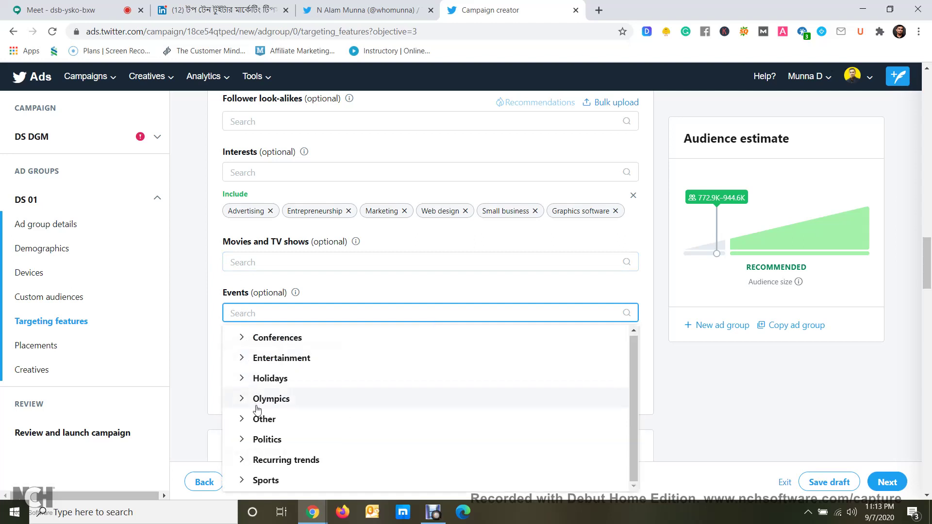
{"action": "left_click", "coordinate": [199, 311]}
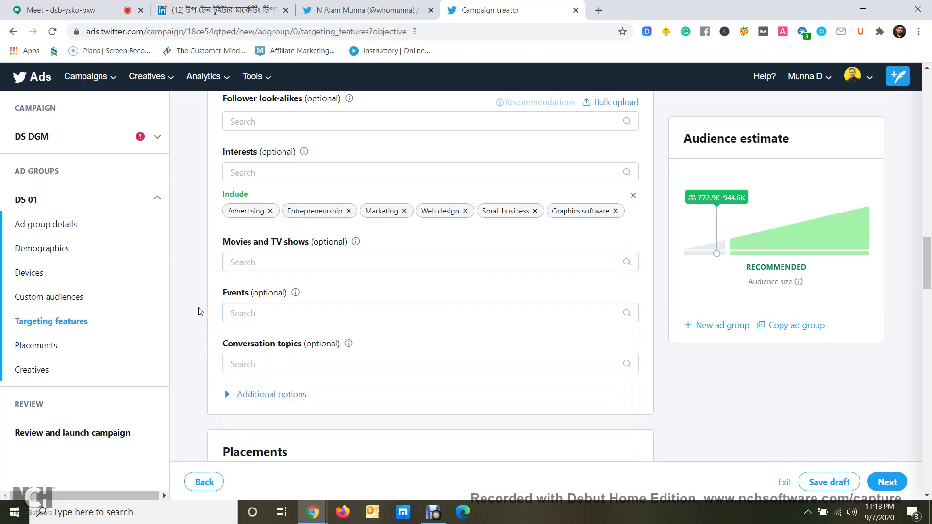
{"action": "left_click", "coordinate": [260, 308]}
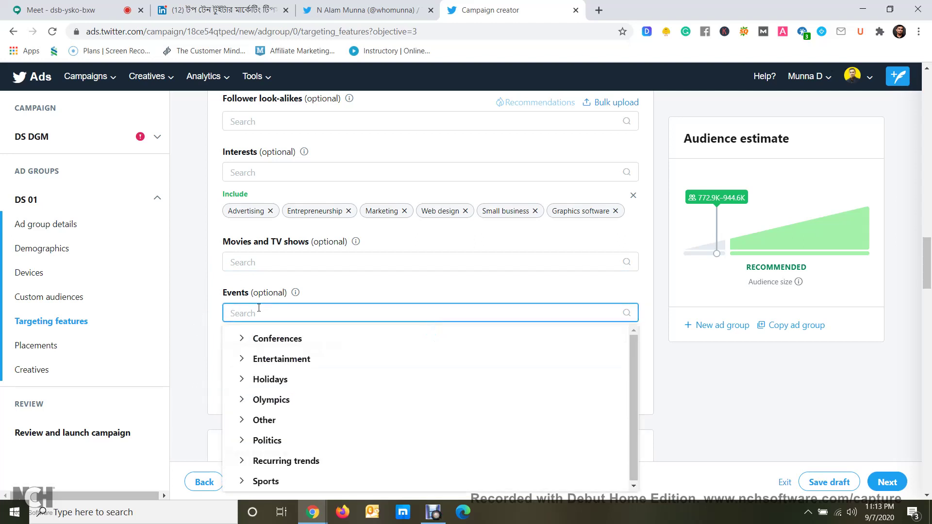
{"action": "left_click", "coordinate": [206, 328]}
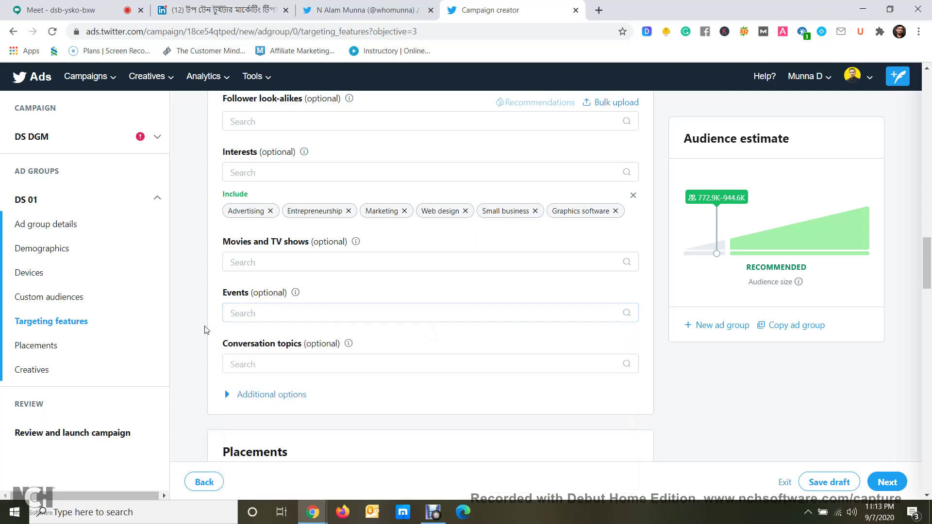
{"action": "left_click", "coordinate": [262, 372]}
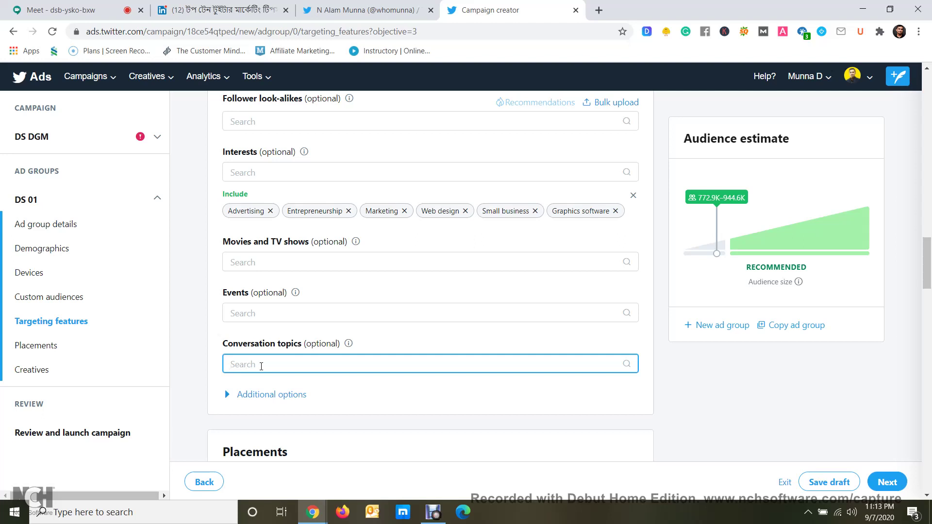
Search Conversation topics for 'Digital Marketing' and include Lifestyle - Online Marketing
{"action": "type", "text": "D"}
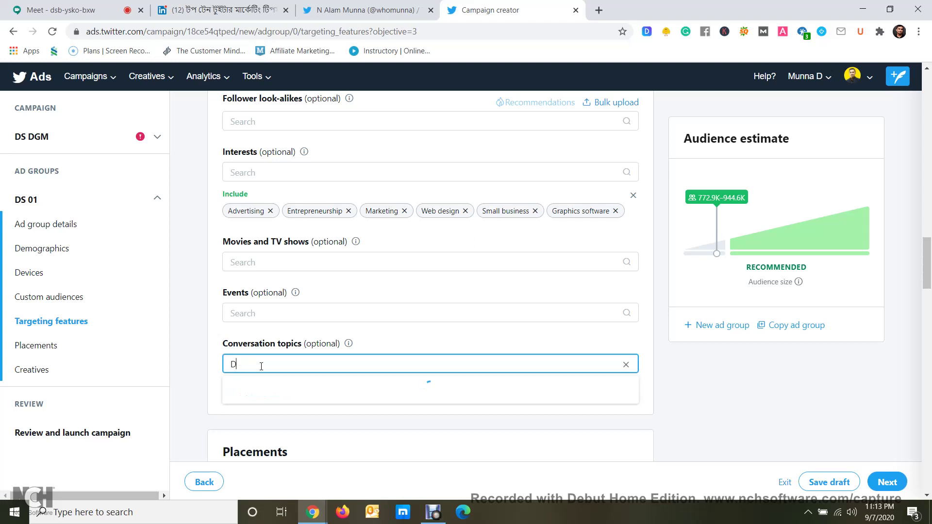
{"action": "type", "text": "igital"}
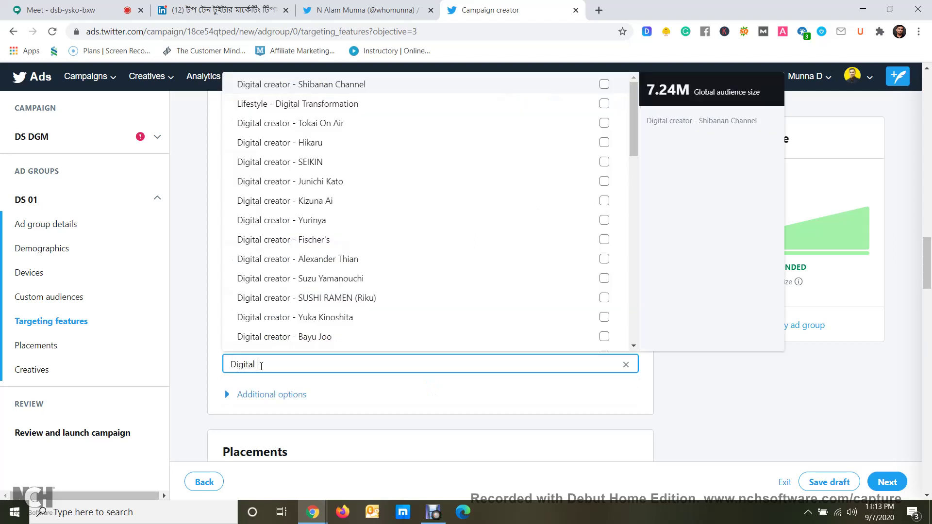
{"action": "type", "text": " Marketi"}
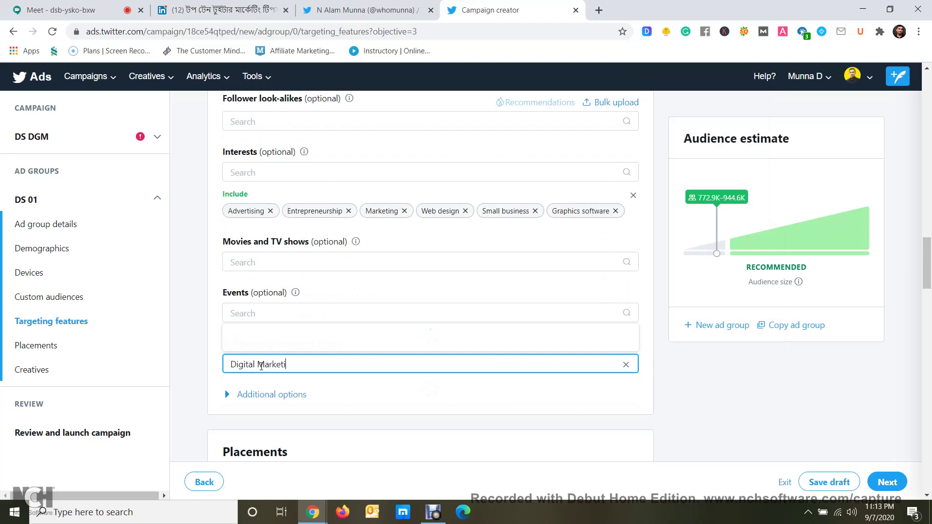
{"action": "type", "text": "ng"}
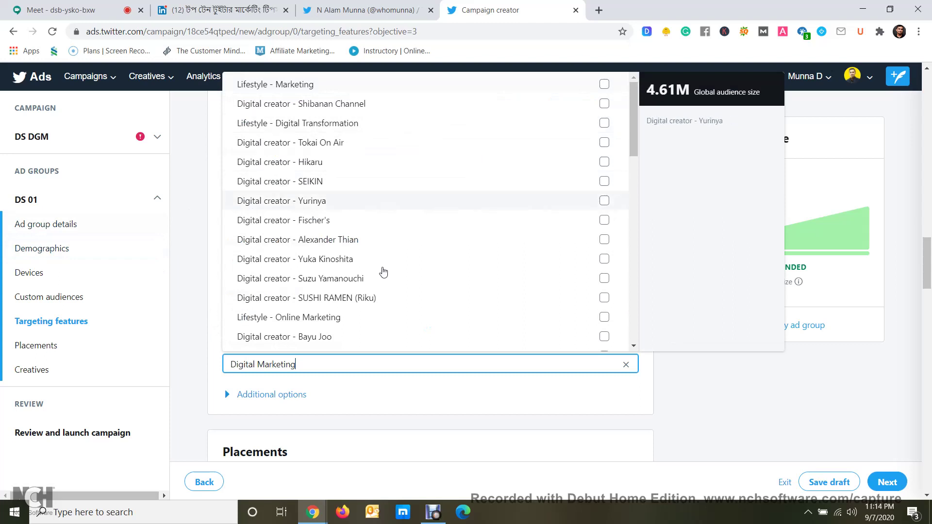
{"action": "left_click", "coordinate": [605, 318]}
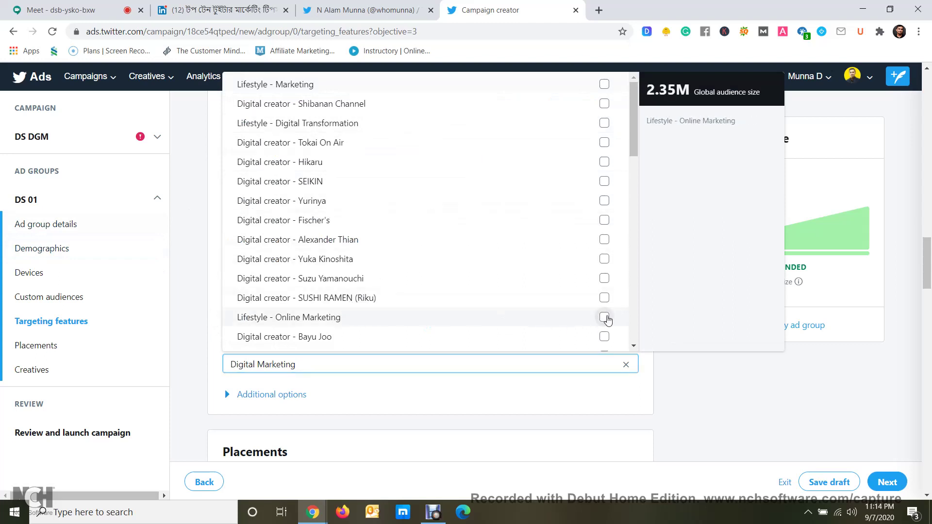
{"action": "left_click", "coordinate": [696, 437]}
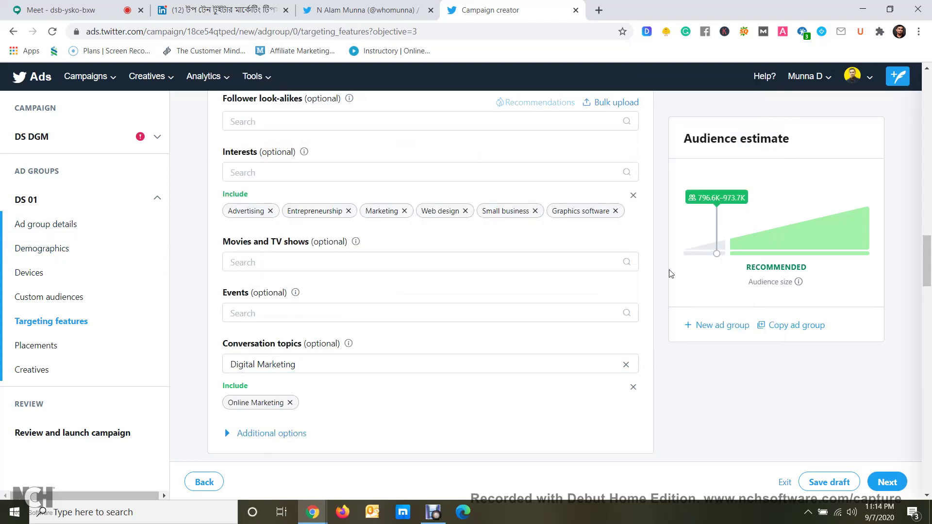
Check the available iOS version targeting options
{"action": "scroll", "coordinate": [651, 231], "scroll_direction": "up", "scroll_amount": 1}
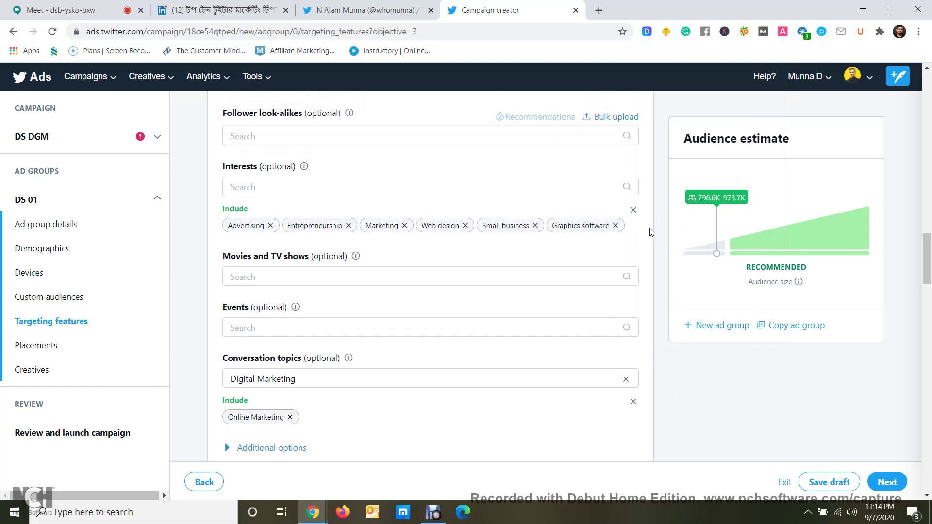
{"action": "scroll", "coordinate": [652, 232], "scroll_direction": "up", "scroll_amount": 5}
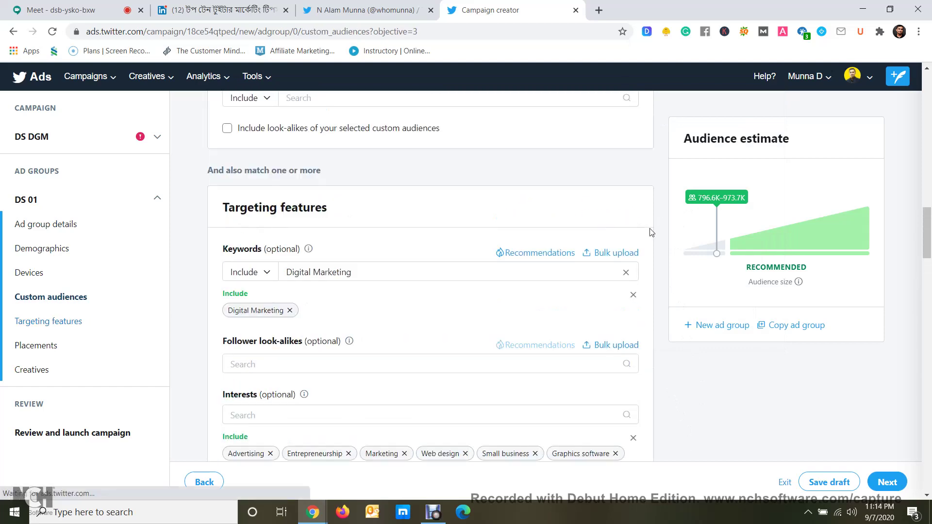
{"action": "scroll", "coordinate": [652, 232], "scroll_direction": "up", "scroll_amount": 2}
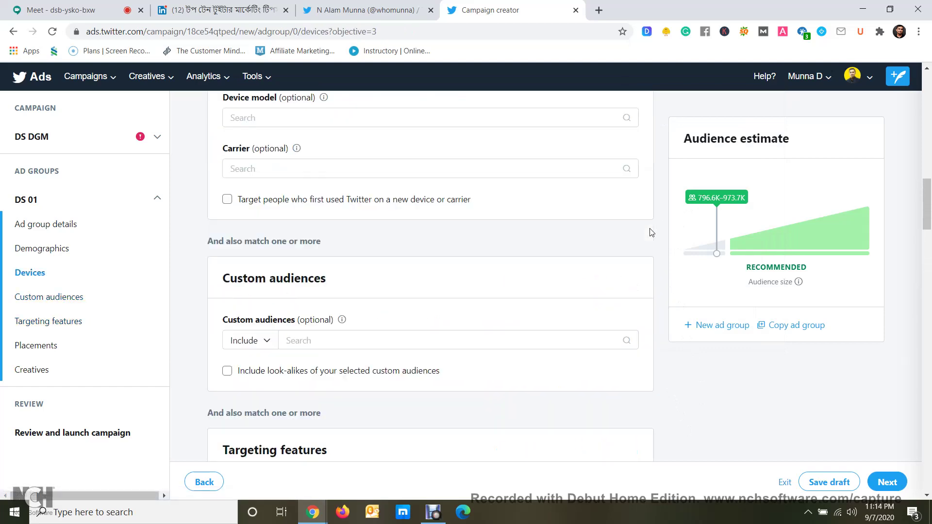
{"action": "scroll", "coordinate": [651, 232], "scroll_direction": "up", "scroll_amount": 2}
{"action": "scroll", "coordinate": [651, 232], "scroll_direction": "up", "scroll_amount": 2}
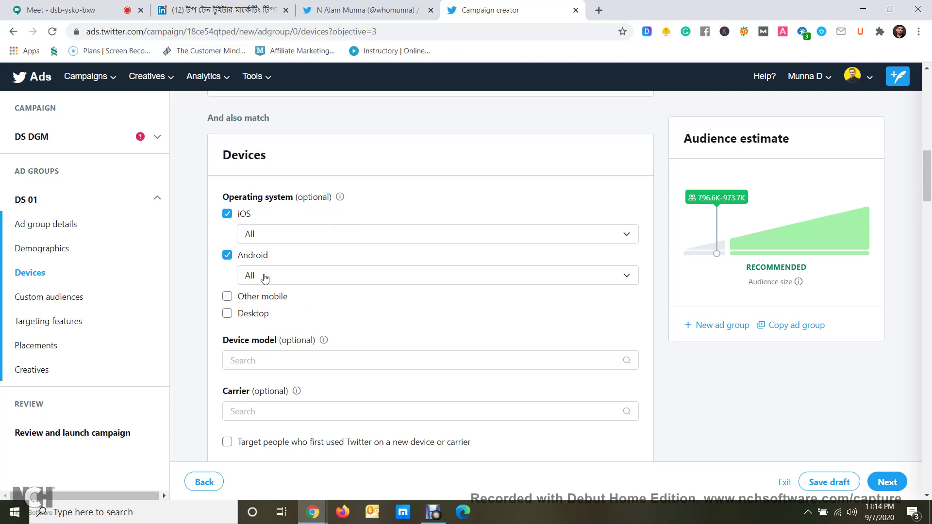
{"action": "left_click", "coordinate": [281, 235]}
{"action": "left_click", "coordinate": [281, 235]}
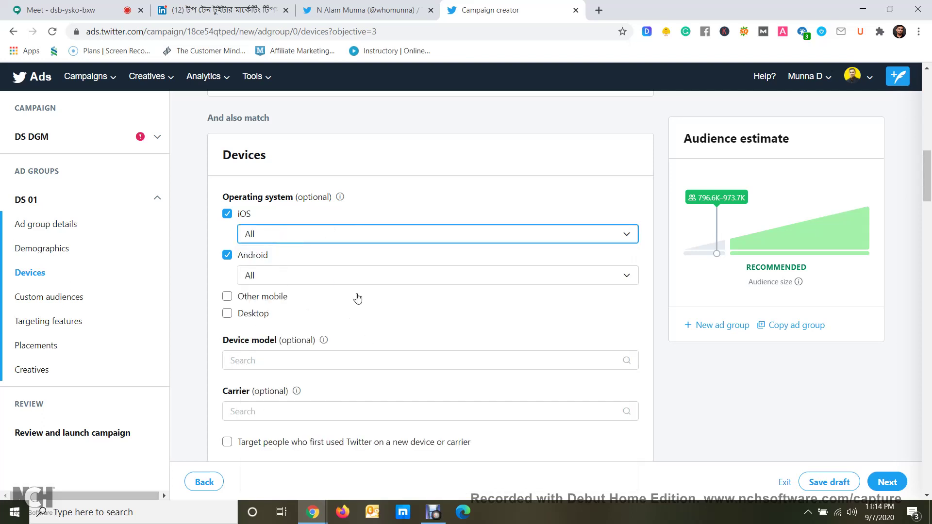
{"action": "scroll", "coordinate": [356, 299], "scroll_direction": "up", "scroll_amount": 5}
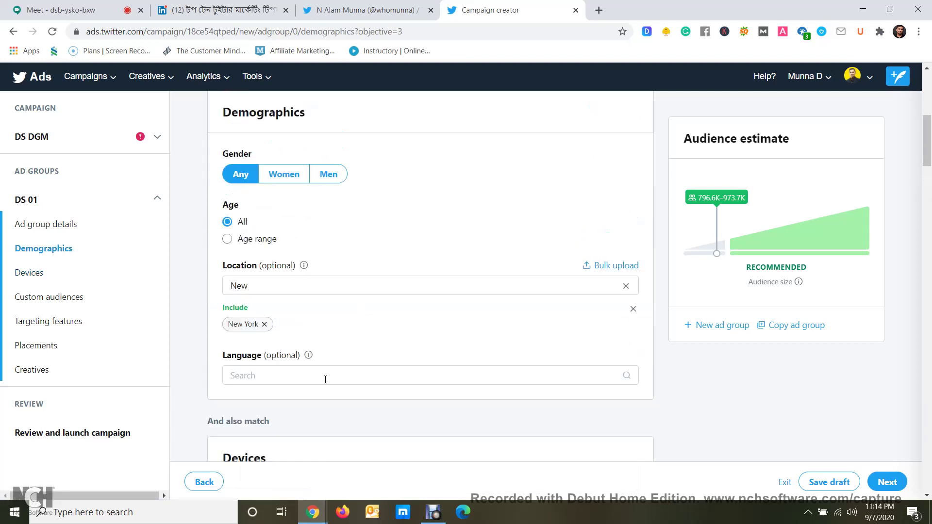
Browse targeting languages, clear the location search, and set Gender to Any
{"action": "left_click", "coordinate": [323, 376]}
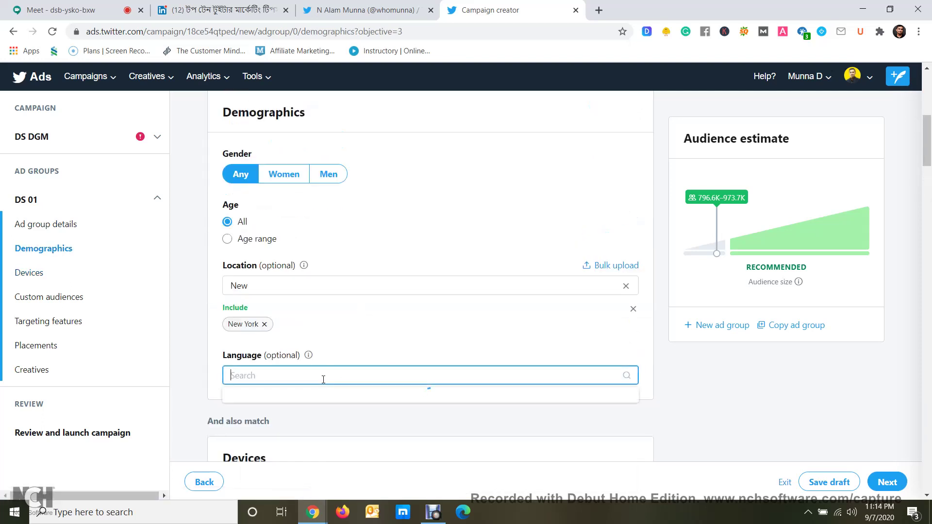
{"action": "left_click", "coordinate": [188, 292]}
{"action": "left_click", "coordinate": [626, 286]}
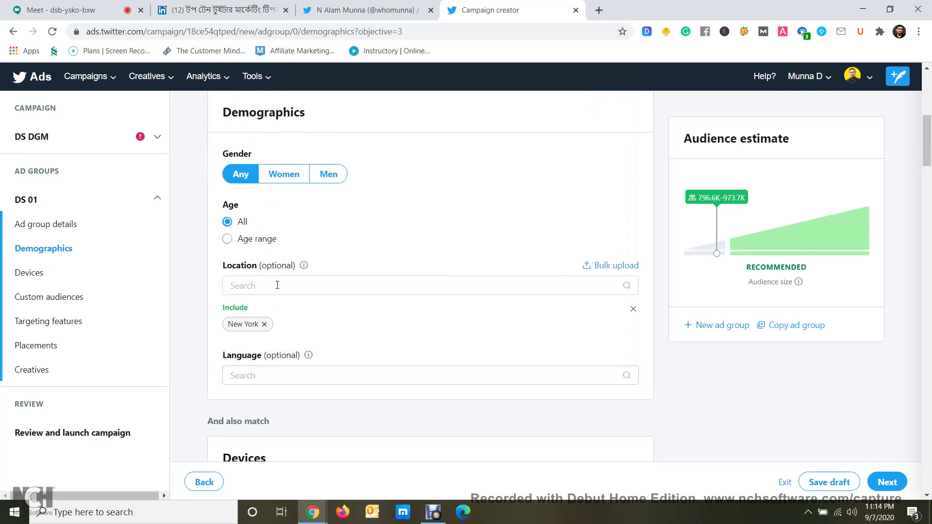
{"action": "scroll", "coordinate": [217, 304], "scroll_direction": "up", "scroll_amount": 1}
{"action": "scroll", "coordinate": [217, 304], "scroll_direction": "up", "scroll_amount": 2}
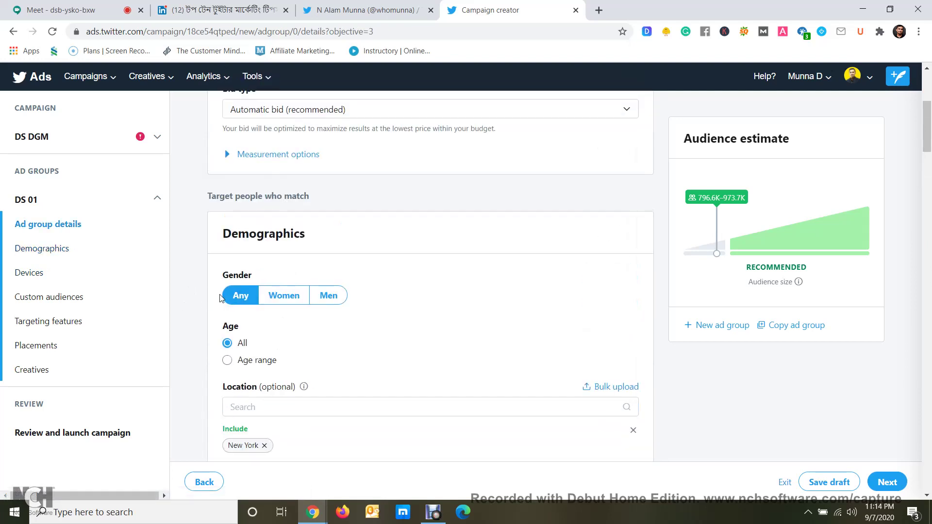
{"action": "left_click", "coordinate": [294, 299]}
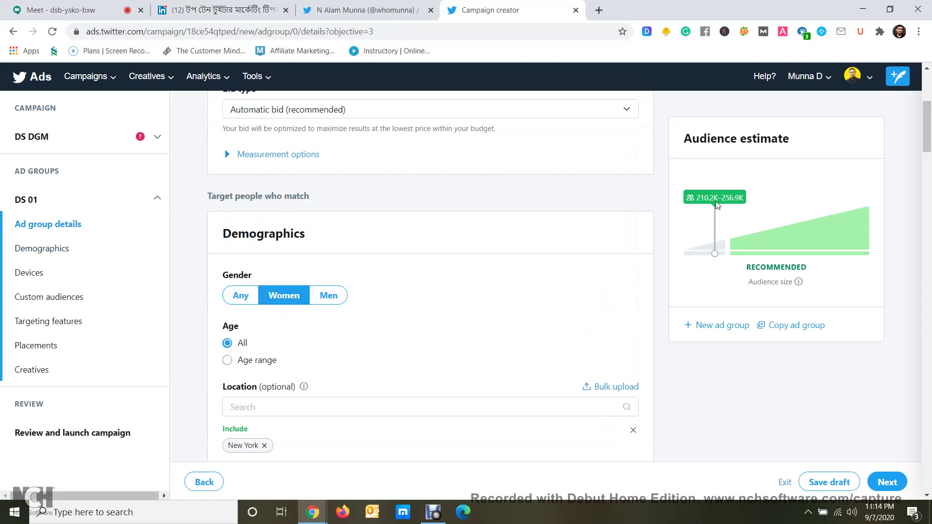
{"action": "left_click", "coordinate": [241, 297]}
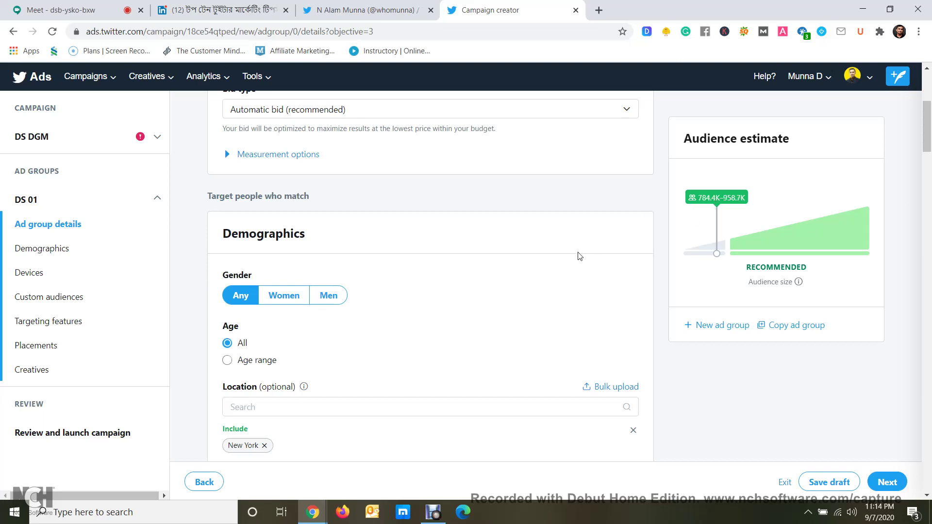
Scroll through Targeting features and Placements down to the Creatives card
{"action": "scroll", "coordinate": [564, 265], "scroll_direction": "down", "scroll_amount": 15}
{"action": "scroll", "coordinate": [459, 270], "scroll_direction": "down", "scroll_amount": 15}
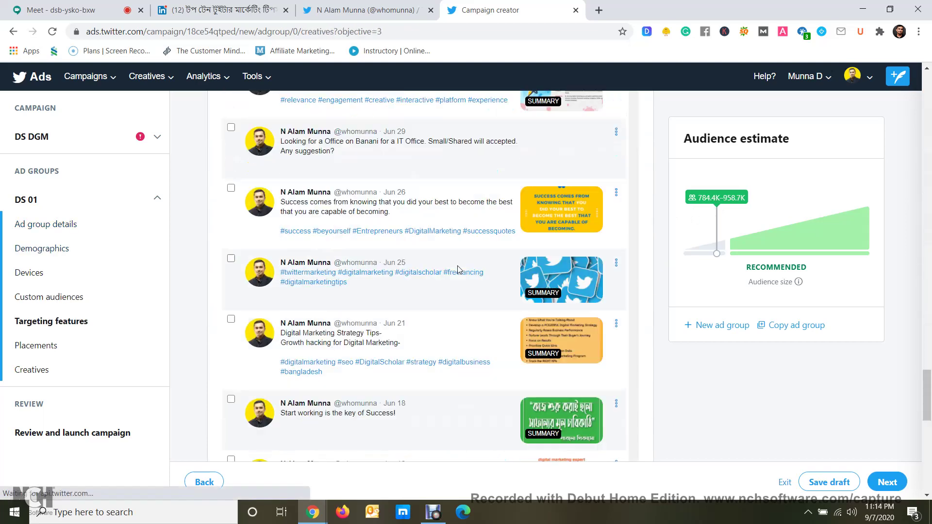
{"action": "scroll", "coordinate": [555, 296], "scroll_direction": "up", "scroll_amount": 10}
{"action": "scroll", "coordinate": [635, 306], "scroll_direction": "up", "scroll_amount": 1}
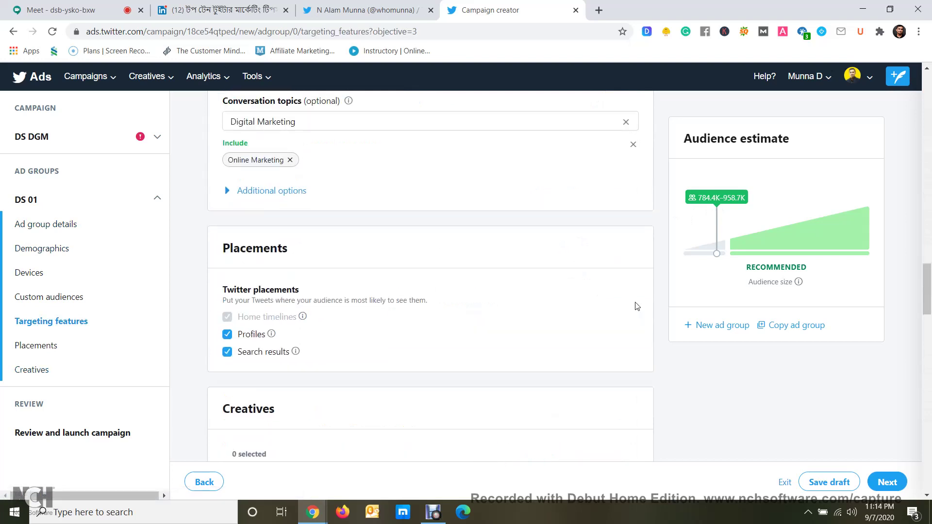
{"action": "scroll", "coordinate": [624, 287], "scroll_direction": "up", "scroll_amount": 1}
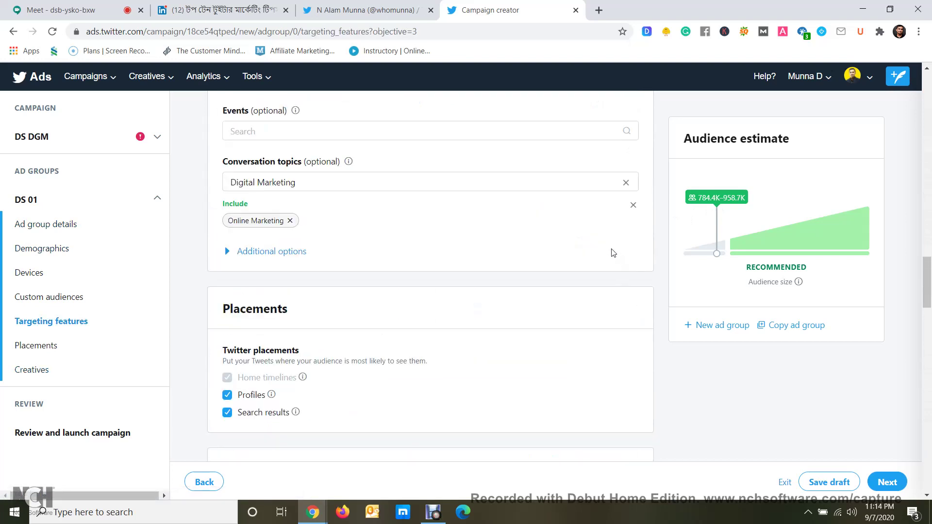
{"action": "scroll", "coordinate": [614, 253], "scroll_direction": "up", "scroll_amount": 1}
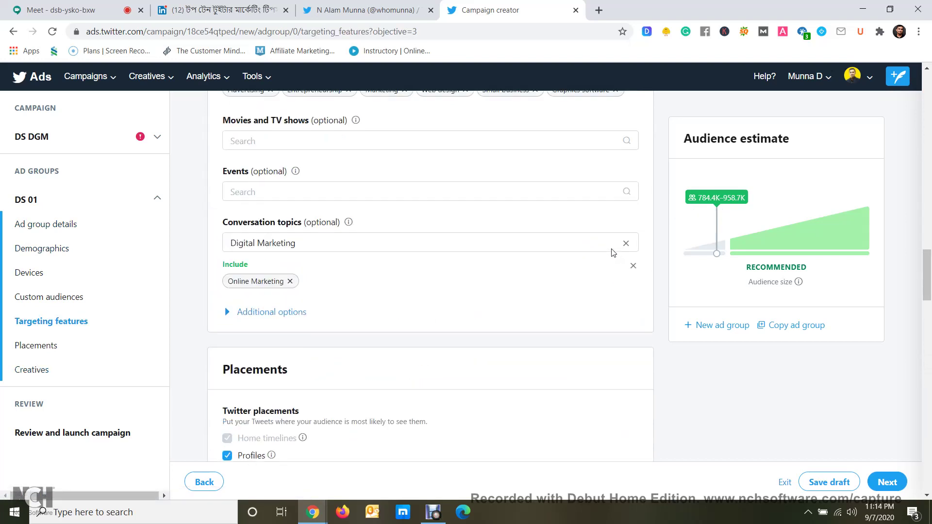
{"action": "scroll", "coordinate": [613, 253], "scroll_direction": "down", "scroll_amount": 5}
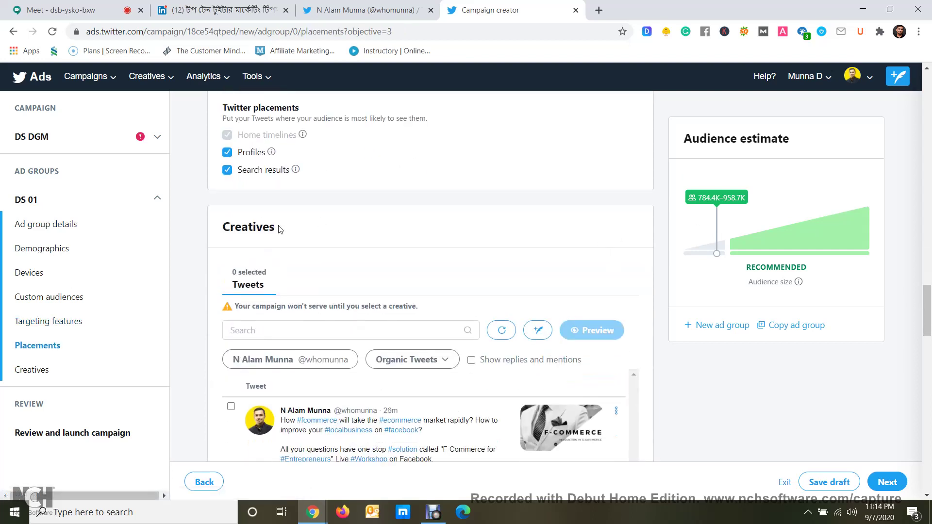
{"action": "left_click_drag", "start_coordinate": [280, 230], "coordinate": [226, 226]}
{"action": "left_click", "coordinate": [333, 232]}
{"action": "left_click", "coordinate": [364, 10]}
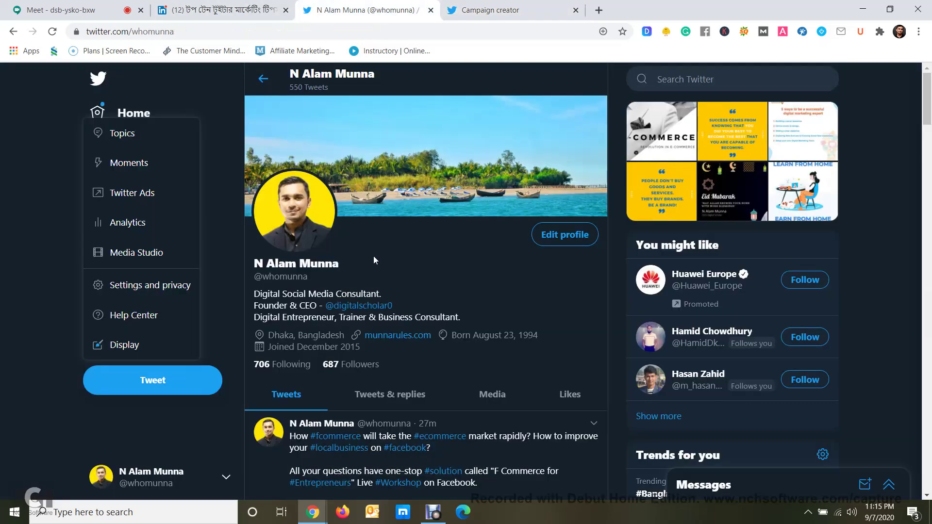
{"action": "left_click", "coordinate": [485, 10]}
{"action": "scroll", "coordinate": [284, 250], "scroll_direction": "down", "scroll_amount": 3}
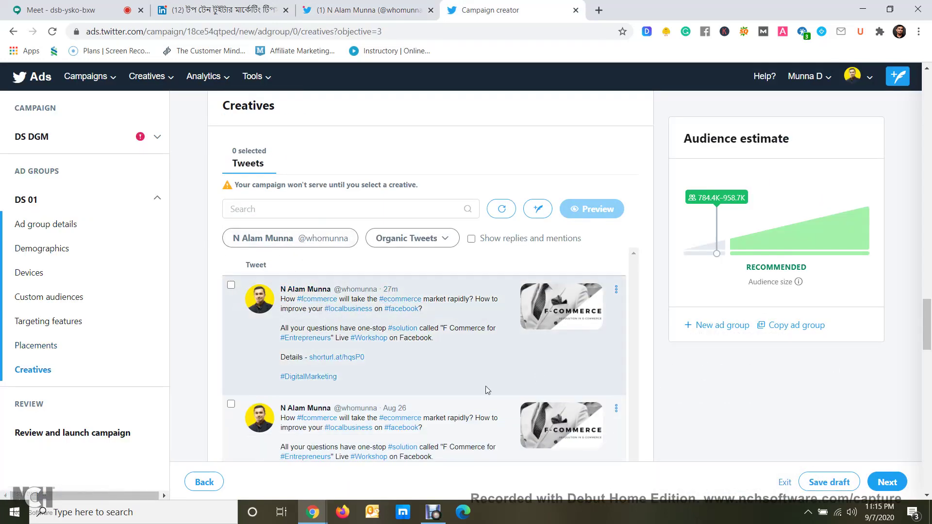
Select the first F-Commerce tweet as creative and preview it on Android, Desktop and iOS
{"action": "left_click", "coordinate": [231, 285]}
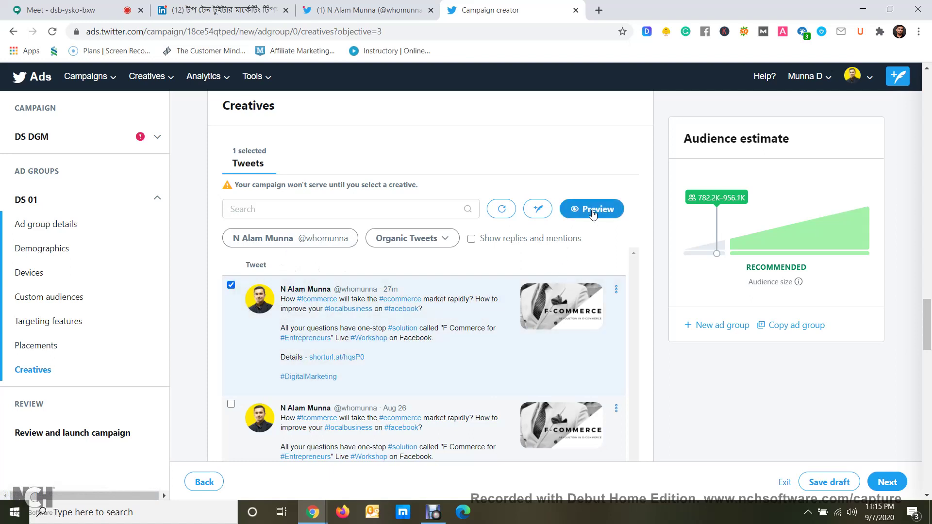
{"action": "left_click", "coordinate": [613, 215]}
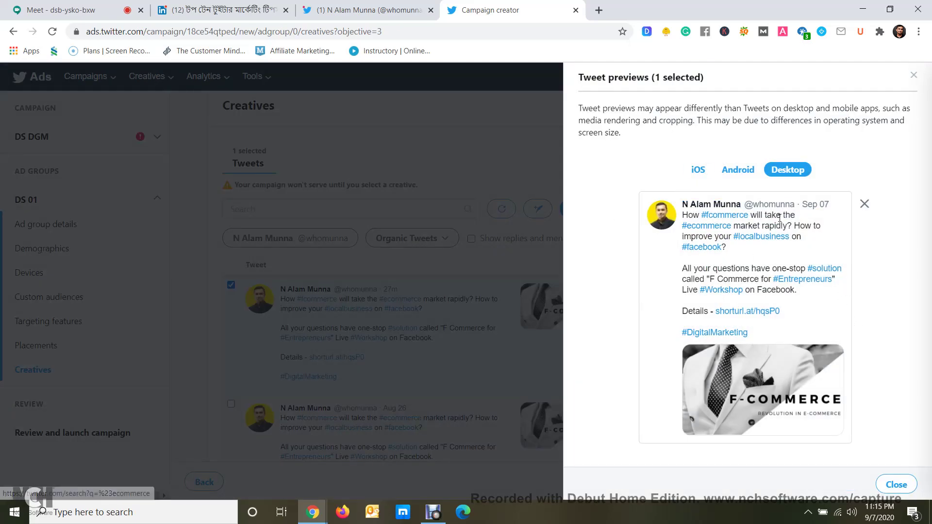
{"action": "left_click", "coordinate": [748, 171]}
{"action": "left_click", "coordinate": [786, 172]}
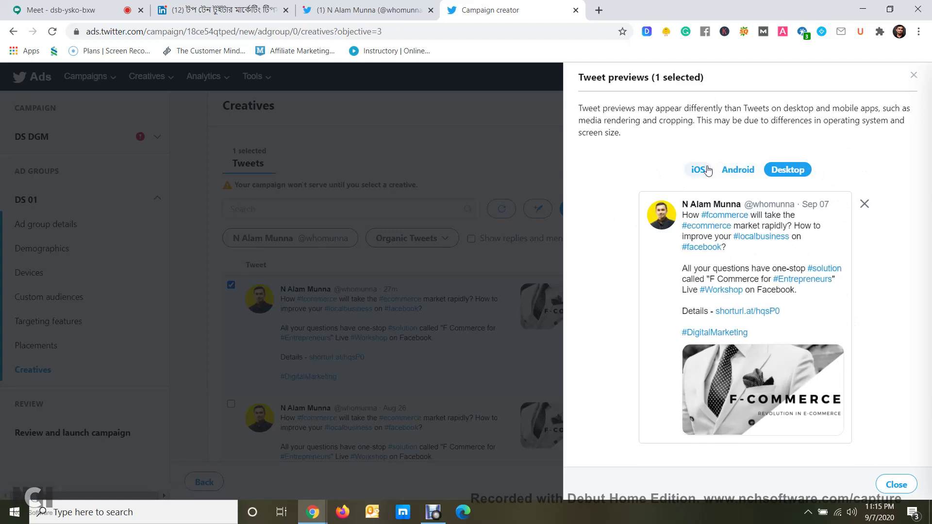
{"action": "left_click", "coordinate": [708, 170]}
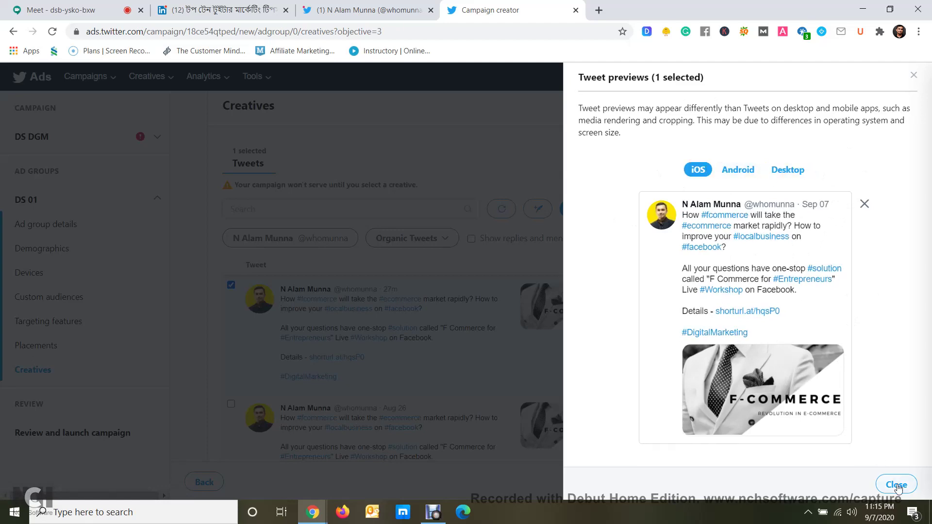
{"action": "left_click", "coordinate": [897, 485]}
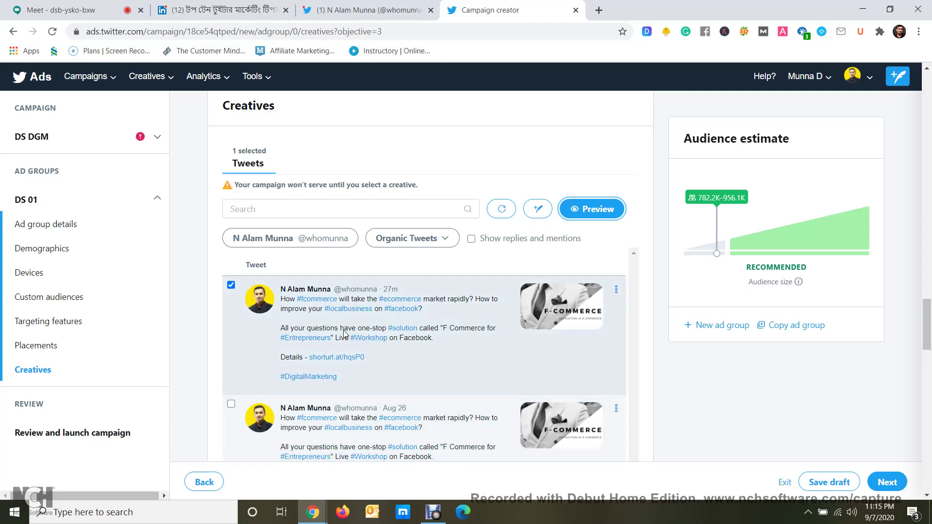
Deselect the F-Commerce tweet and start a new promoted-only tweet in Compose mode
{"action": "left_click", "coordinate": [231, 287]}
{"action": "left_click", "coordinate": [231, 287]}
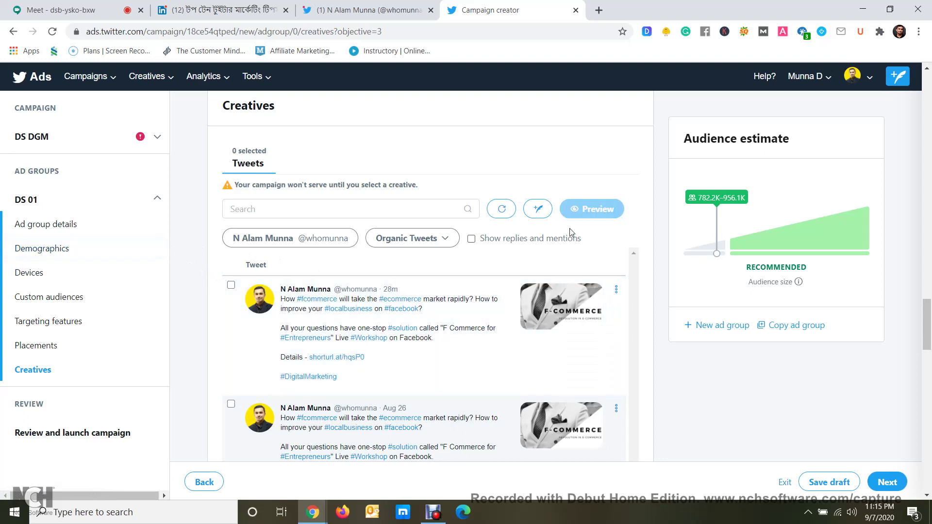
{"action": "left_click", "coordinate": [539, 210]}
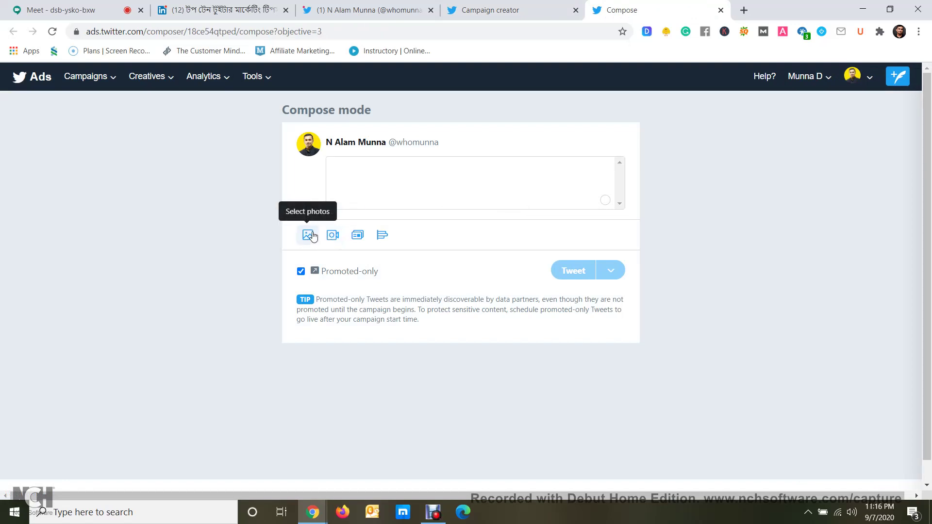
Upload the 40% discount WhatsApp image from Downloads as the tweet photo, dropping the F-Commerce library pick
{"action": "left_click", "coordinate": [312, 236]}
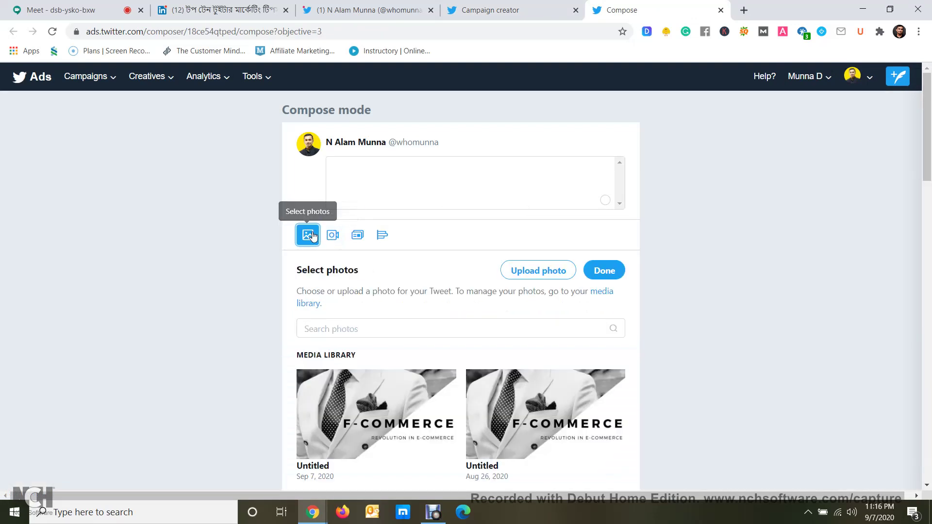
{"action": "left_click", "coordinate": [399, 444]}
{"action": "scroll", "coordinate": [425, 284], "scroll_direction": "down", "scroll_amount": 3}
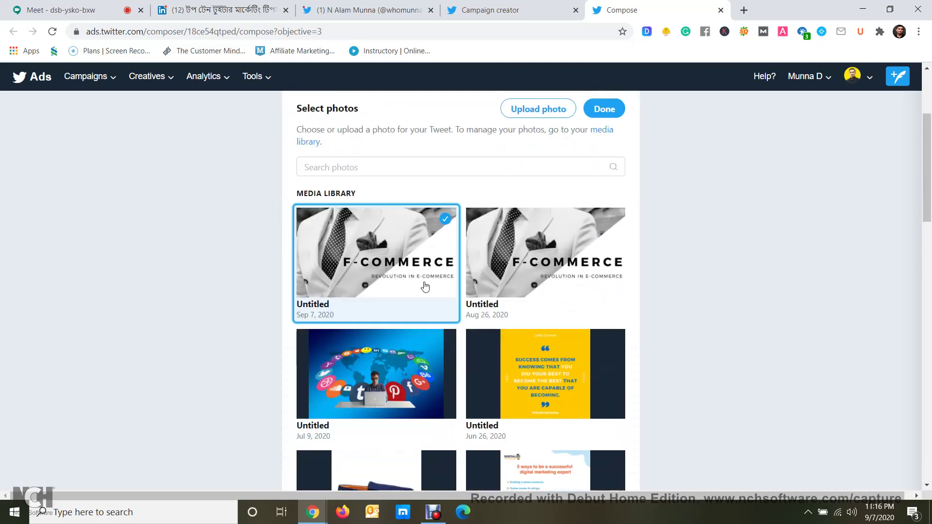
{"action": "scroll", "coordinate": [425, 286], "scroll_direction": "up", "scroll_amount": 3}
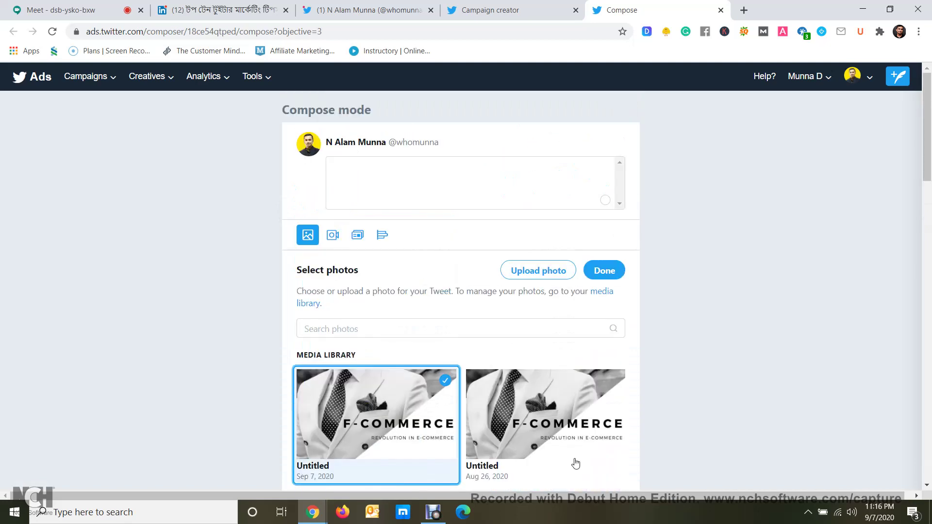
{"action": "left_click", "coordinate": [526, 276]}
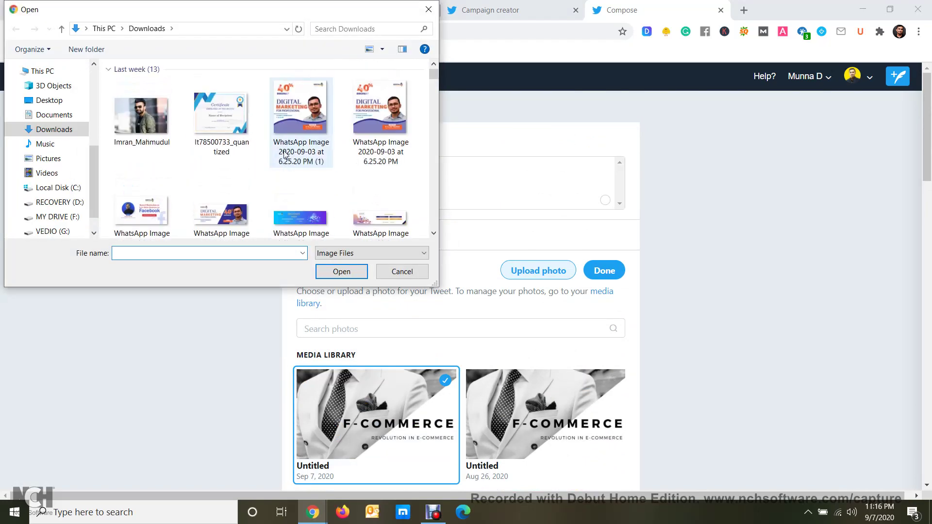
{"action": "left_click", "coordinate": [306, 165]}
{"action": "left_click", "coordinate": [342, 271]}
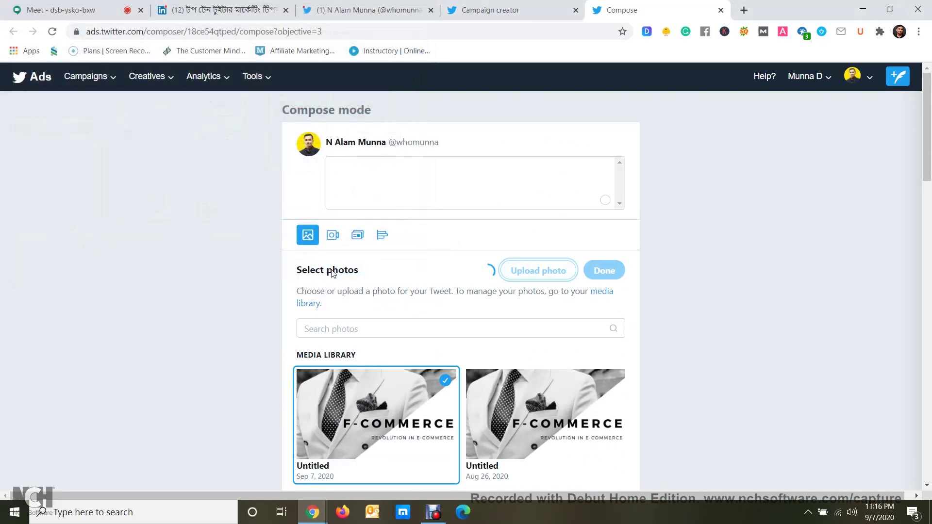
{"action": "left_click", "coordinate": [445, 383]}
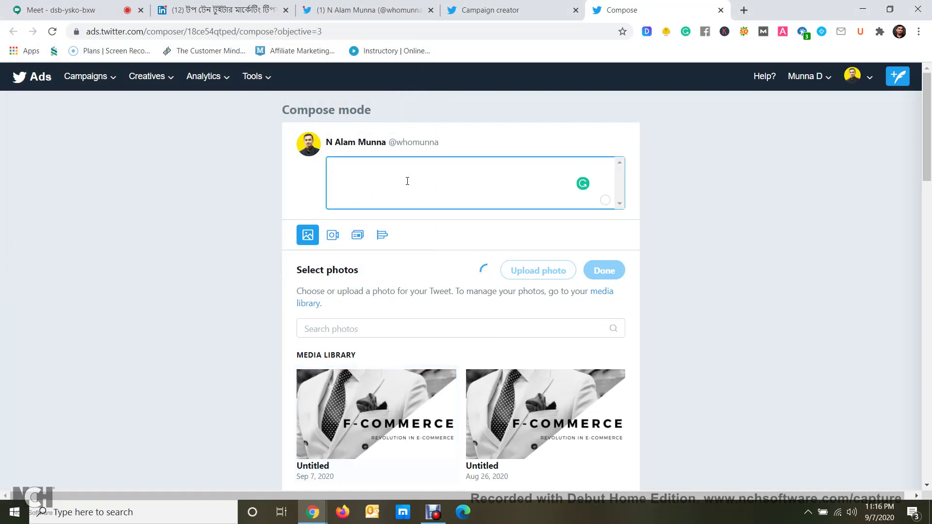
Enter the tweet text 'Want to know Digital Marketing? Admit Now', fix its typos, and confirm the uploaded photo
{"action": "type", "text": "Want to know dDigital M"}
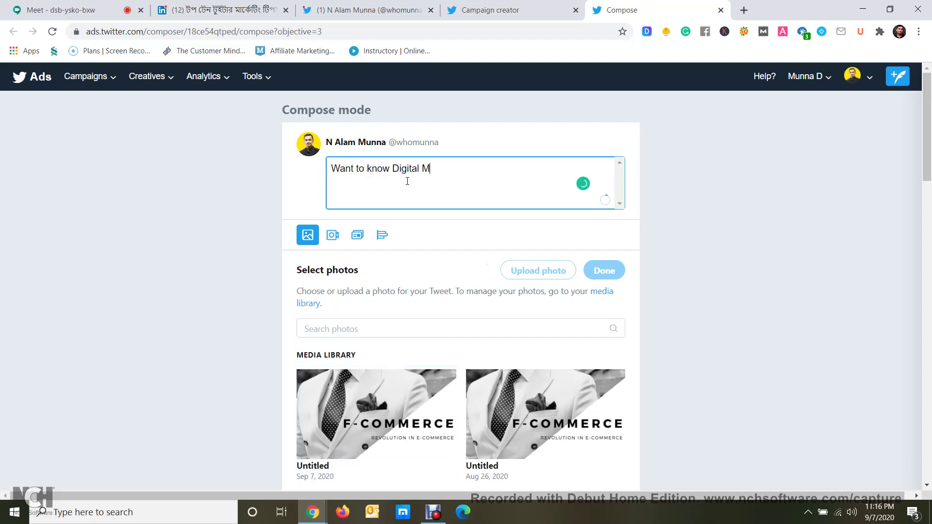
{"action": "type", "text": "arketing? Admit n"}
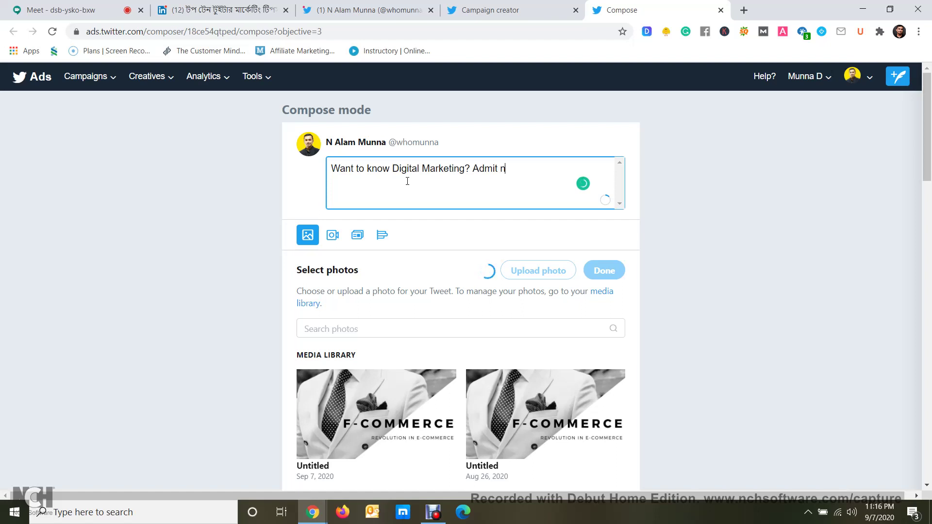
{"action": "key", "text": "BackSpace"}
{"action": "type", "text": "Nope"}
{"action": "key", "text": "BackSpace"}
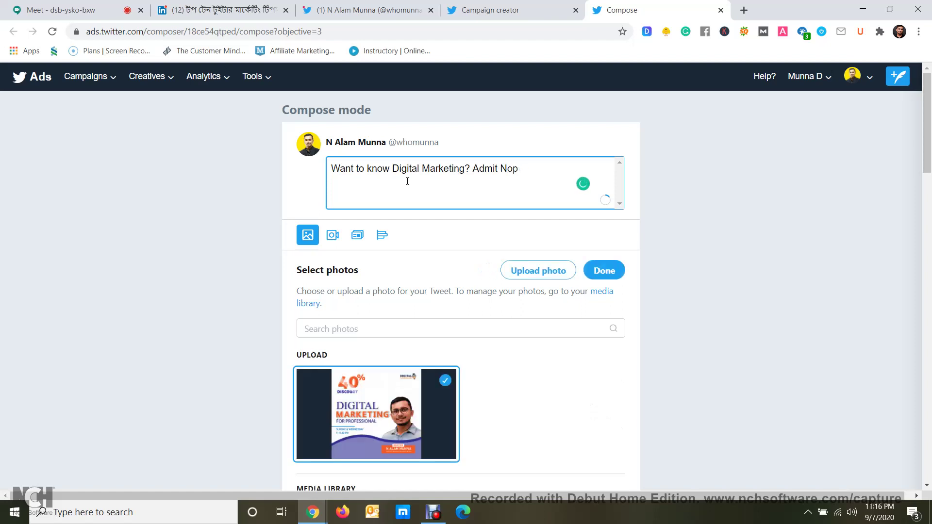
{"action": "key", "text": "BackSpace"}
{"action": "type", "text": "ow"}
{"action": "key", "text": "BackSpace"}
{"action": "key", "text": "BackSpace"}
{"action": "type", "text": "w"}
{"action": "left_click", "coordinate": [312, 182]}
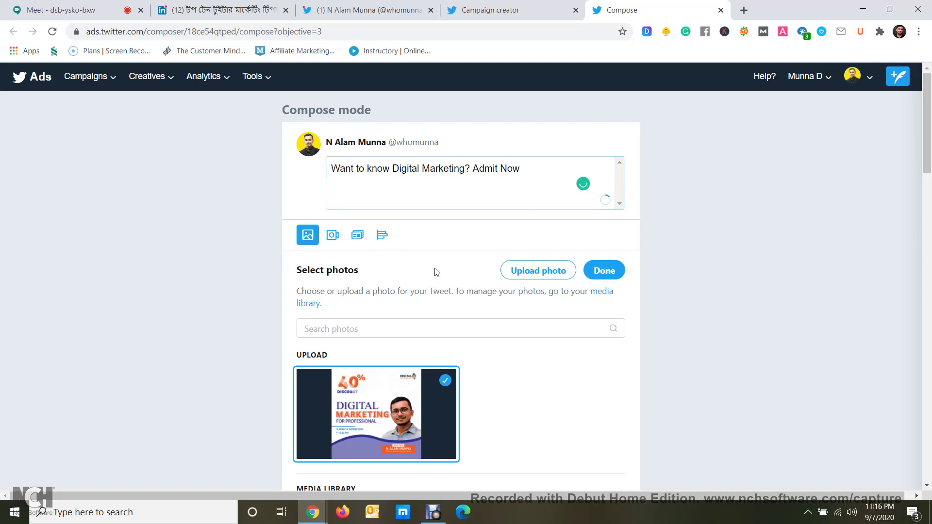
{"action": "left_click", "coordinate": [598, 275]}
{"action": "scroll", "coordinate": [468, 260], "scroll_direction": "down", "scroll_amount": 5}
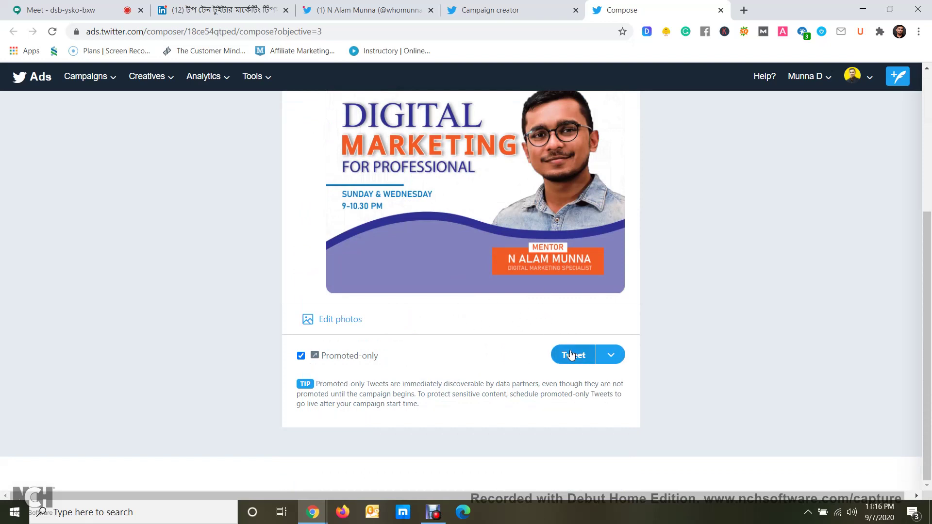
{"action": "scroll", "coordinate": [571, 339], "scroll_direction": "up", "scroll_amount": 5}
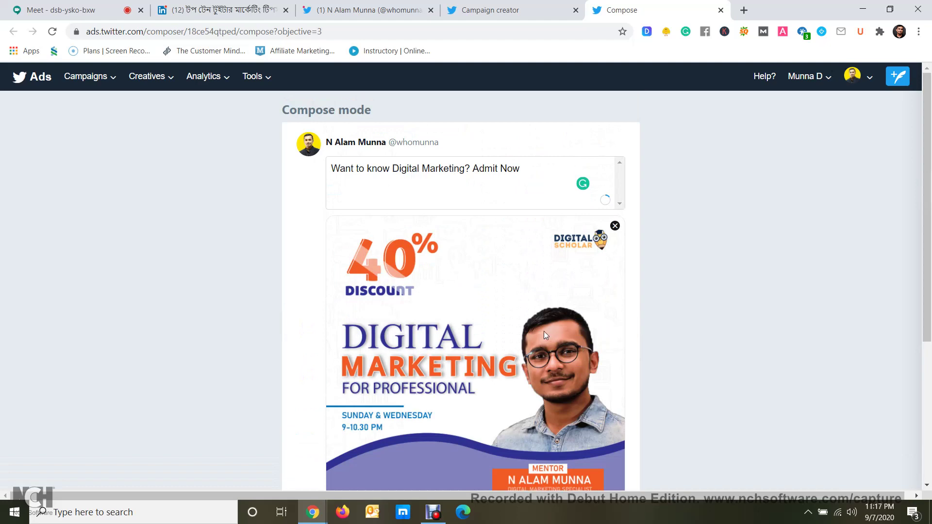
{"action": "scroll", "coordinate": [544, 331], "scroll_direction": "down", "scroll_amount": 4}
{"action": "scroll", "coordinate": [545, 333], "scroll_direction": "up", "scroll_amount": 2}
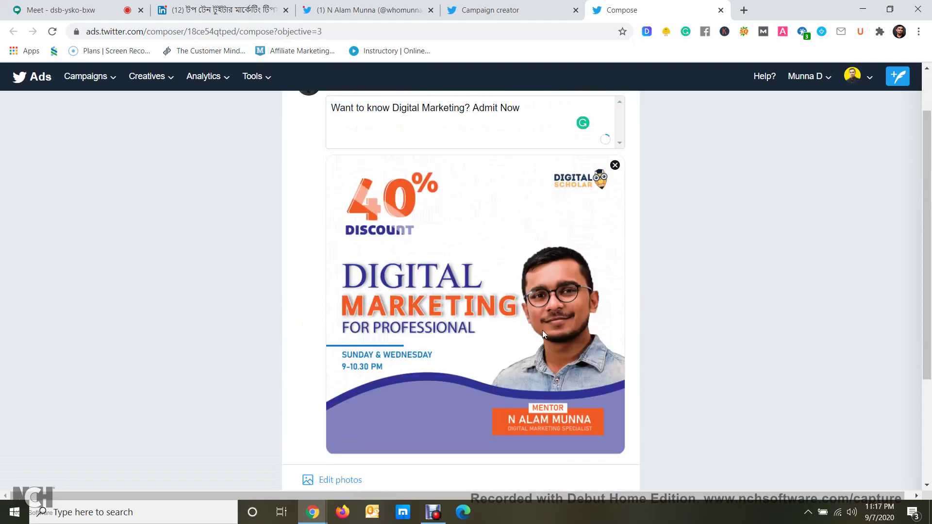